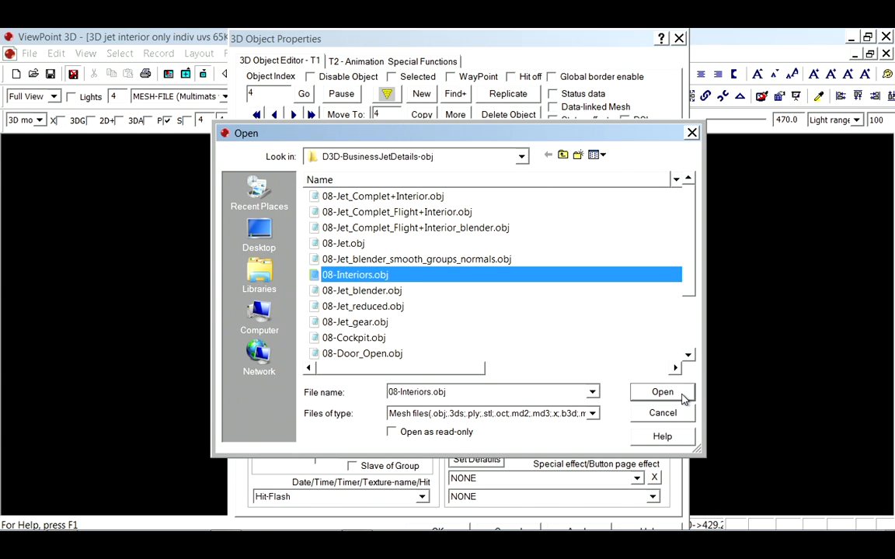
Load the interior mesh with Mips, Trilinear and Anisotropic texture filtering enabled
click(663, 393)
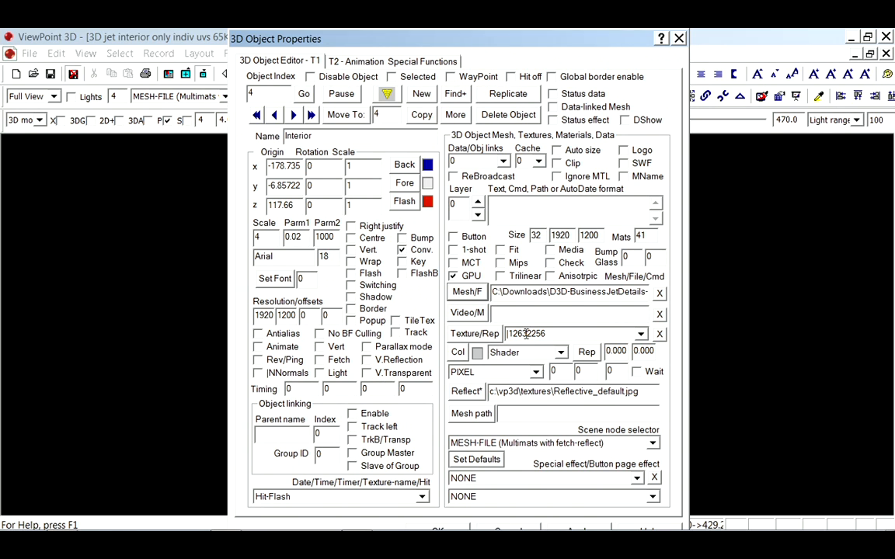
click(501, 263)
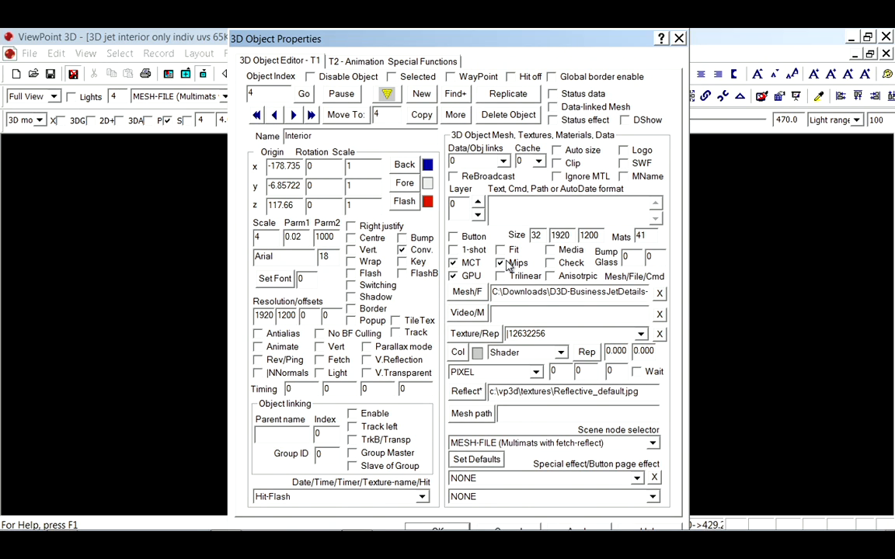
click(501, 278)
click(551, 277)
click(437, 527)
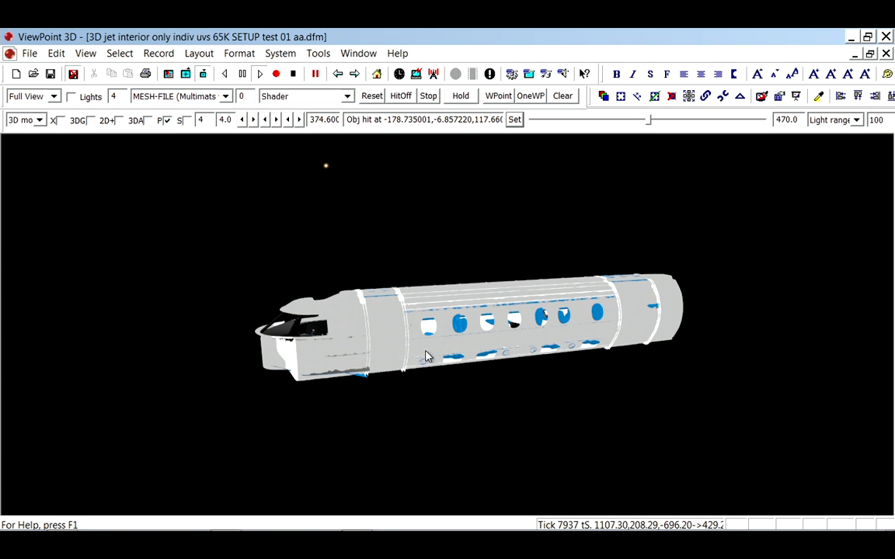
Enable Light on the fuselage object so it renders shaded
click(398, 333)
double_click(397, 333)
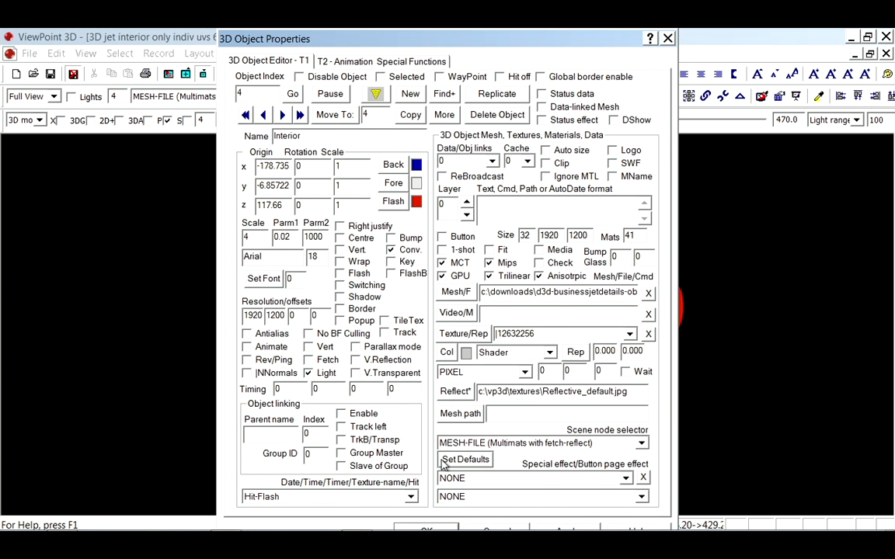
click(440, 528)
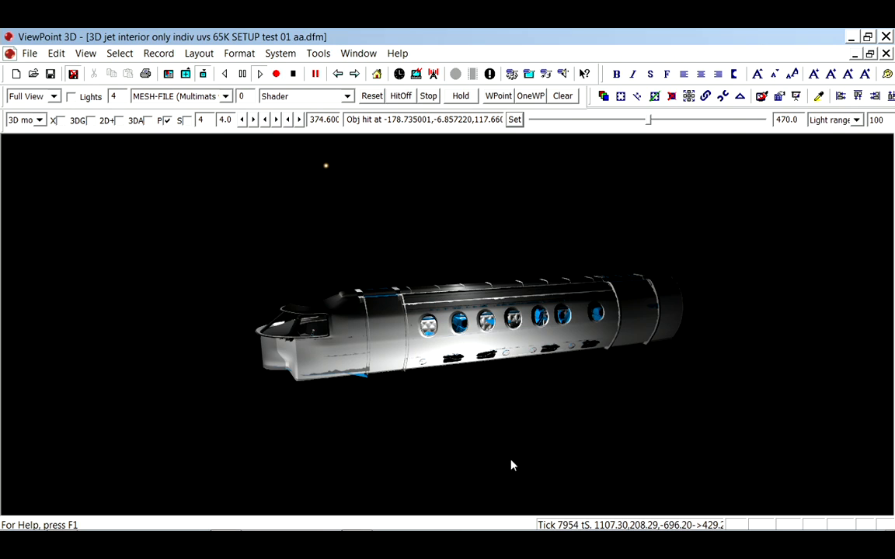
Reposition the scene light and review the Interior object's properties
click(326, 169)
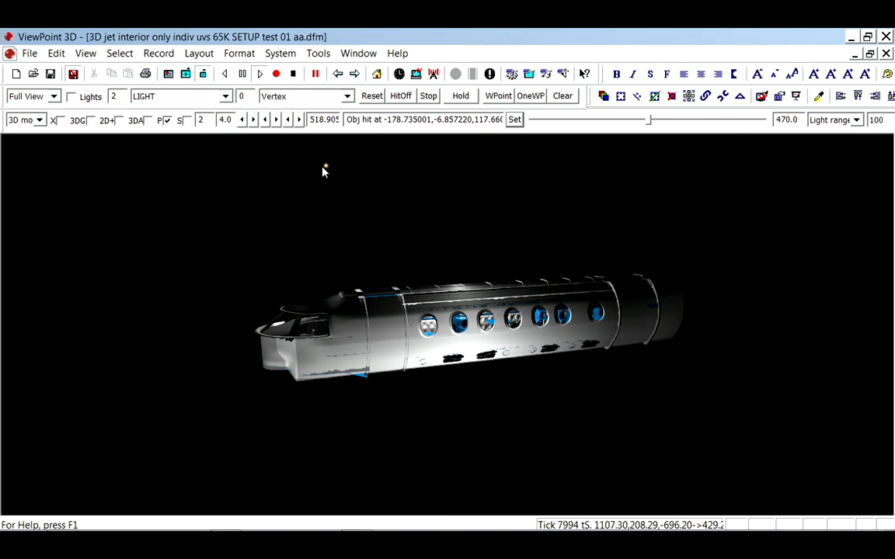
mouse_move(324, 170)
mouse_down()
mouse_move(358, 171)
mouse_move(312, 177)
mouse_move(327, 175)
mouse_up()
double_click(410, 340)
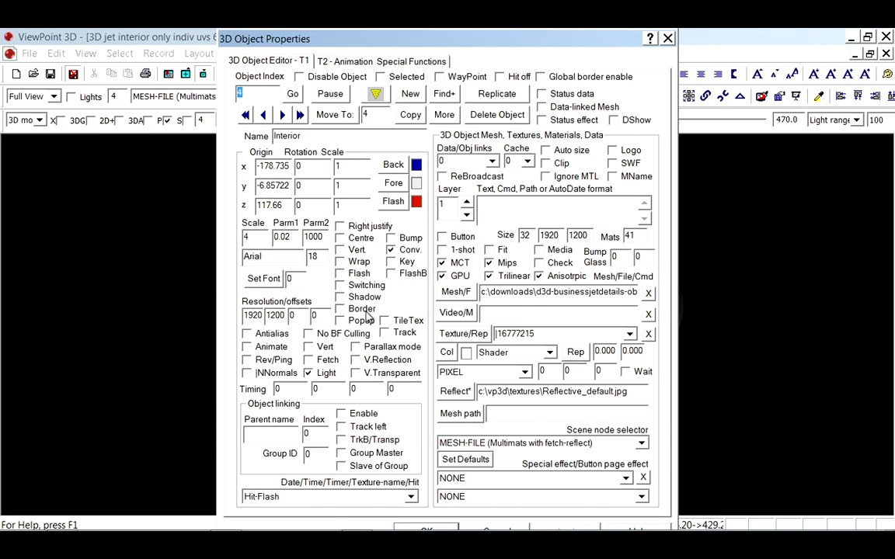
click(423, 526)
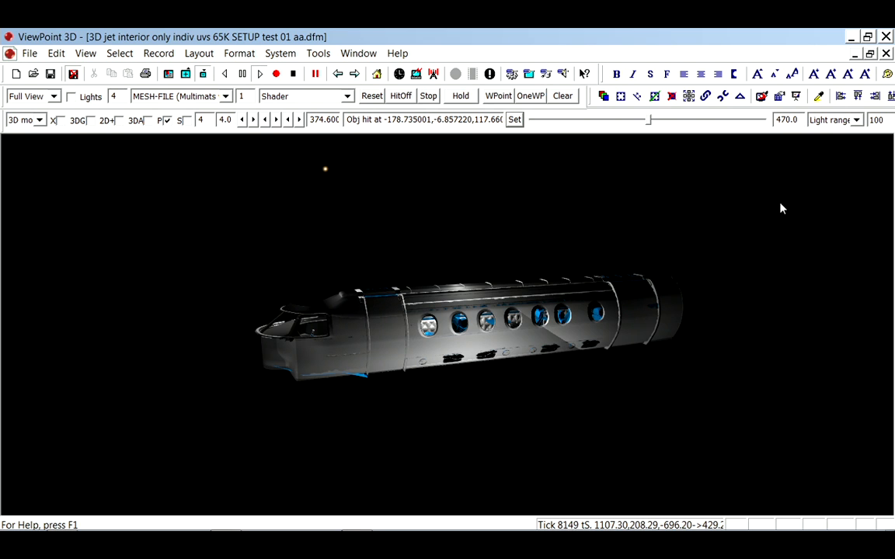
Move inside the cabin and re-enable lighting on the Interior object from the front seat
click(529, 302)
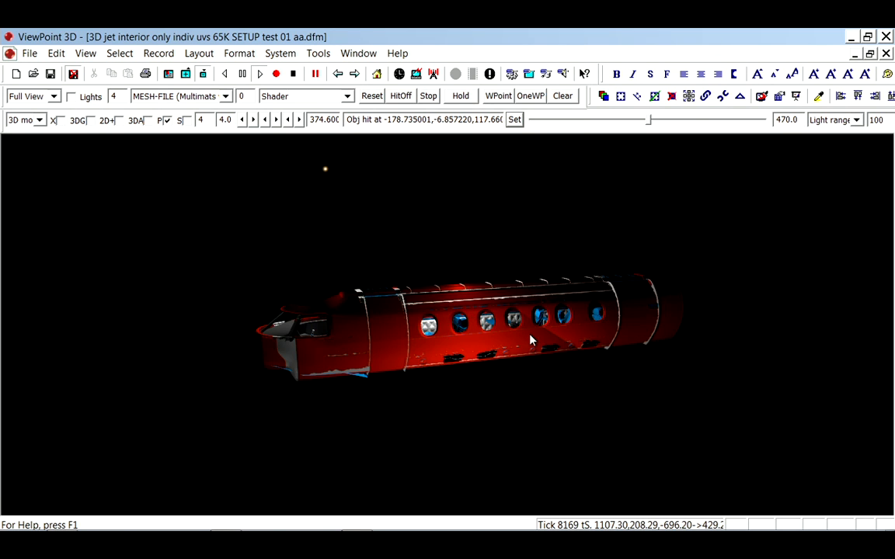
scroll(529, 302, up, 4)
scroll(529, 338, up, 3)
scroll(529, 338, up, 3)
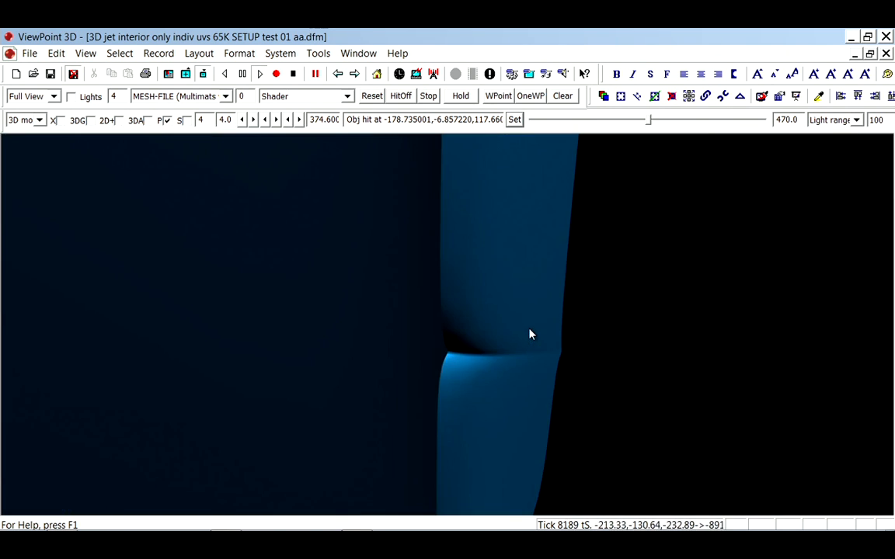
scroll(529, 338, up, 2)
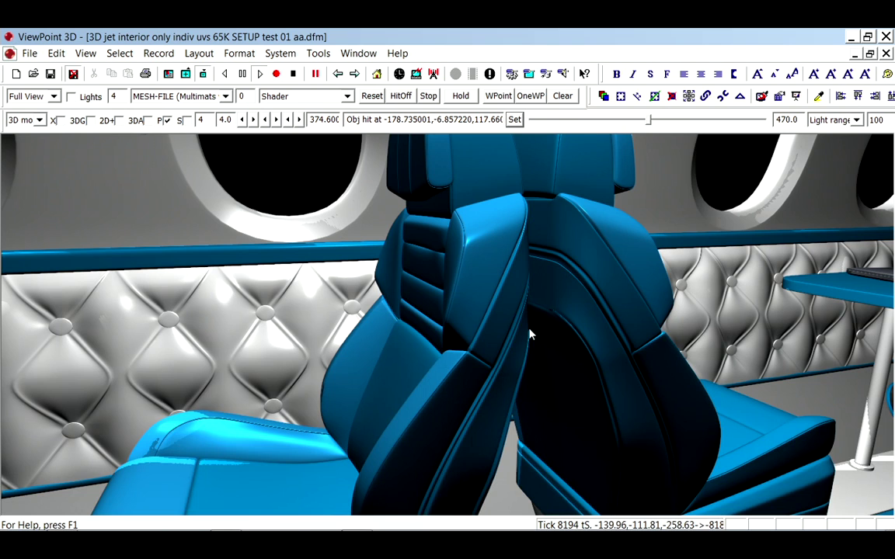
click(479, 275)
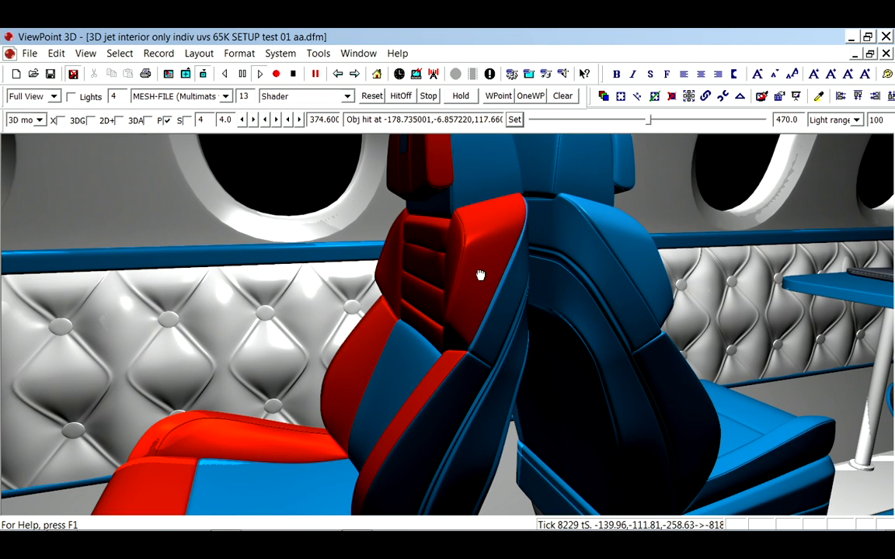
double_click(479, 275)
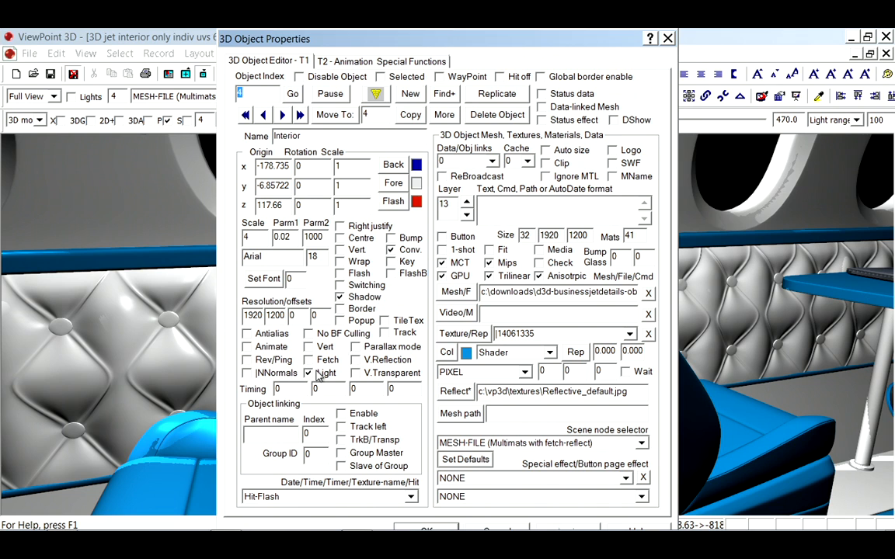
key(Escape)
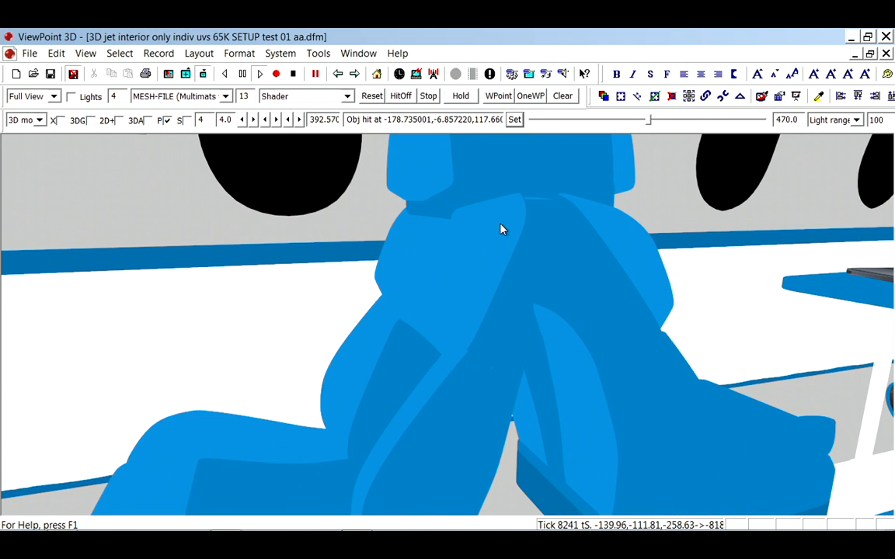
double_click(484, 263)
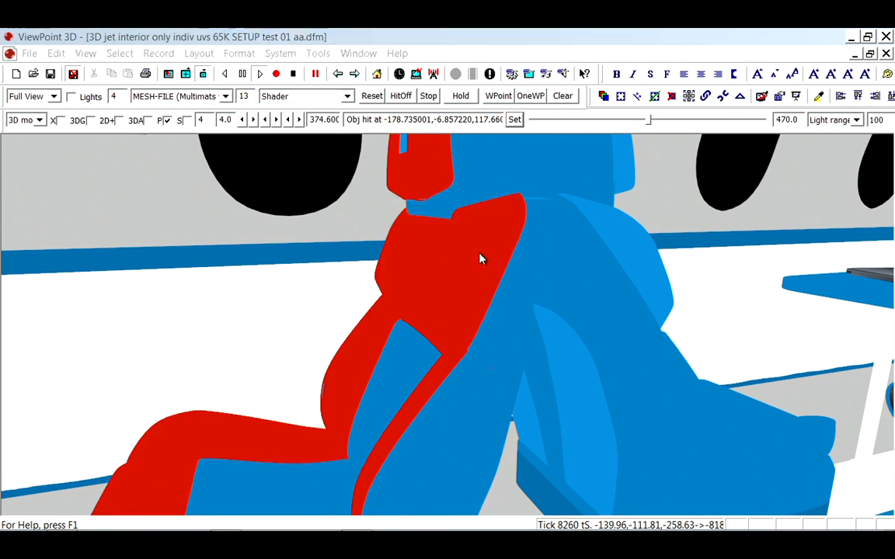
click(309, 373)
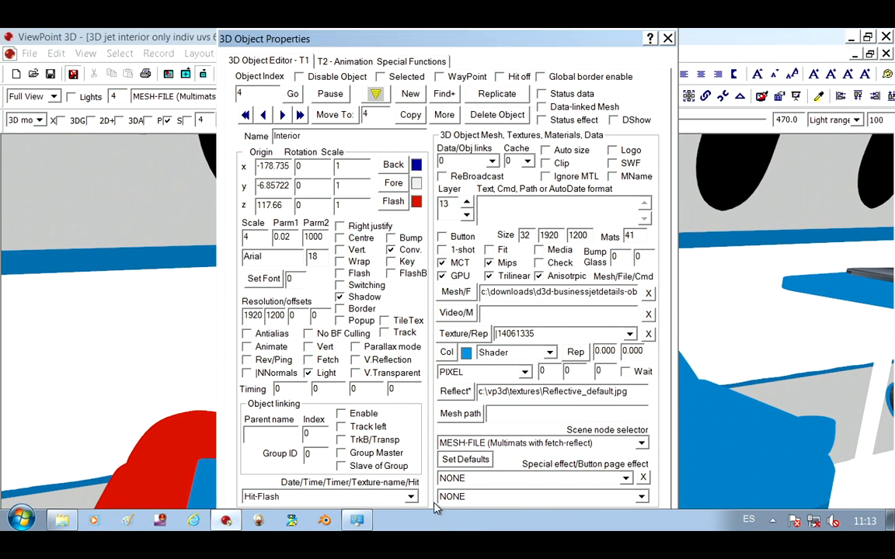
key(Escape)
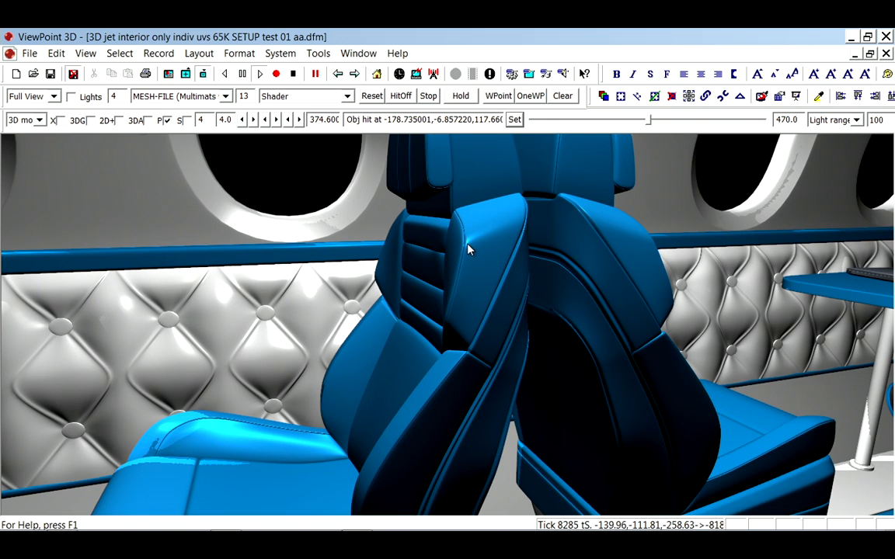
Inspect the tufted wall panel, upper wall, blue trim strip and front seat materials
click(101, 294)
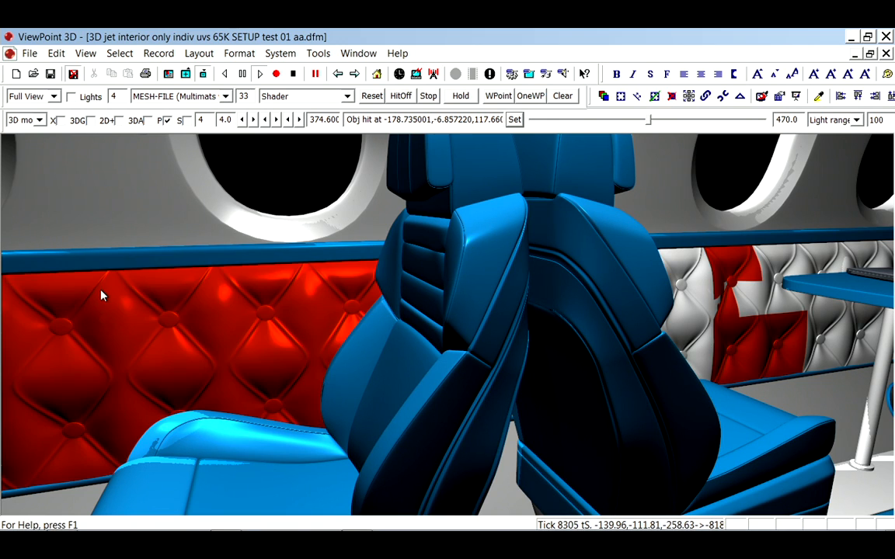
click(178, 184)
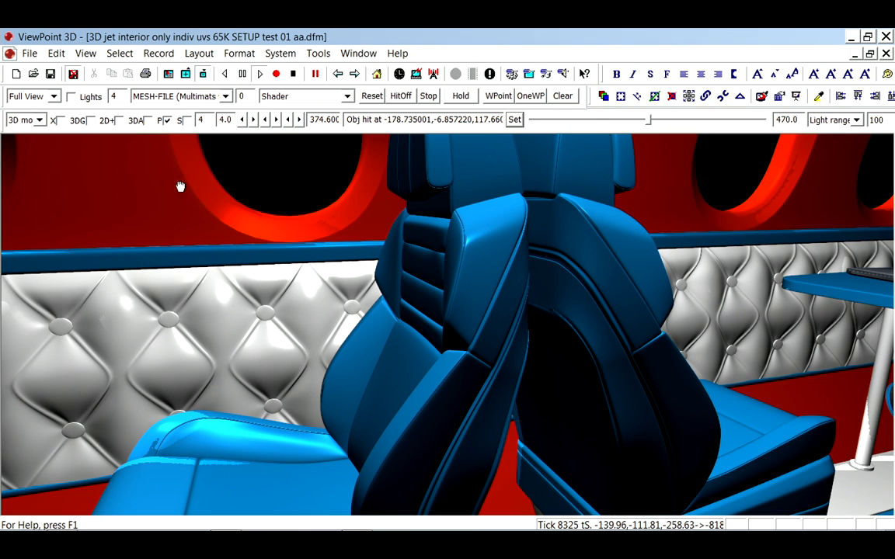
key(Escape)
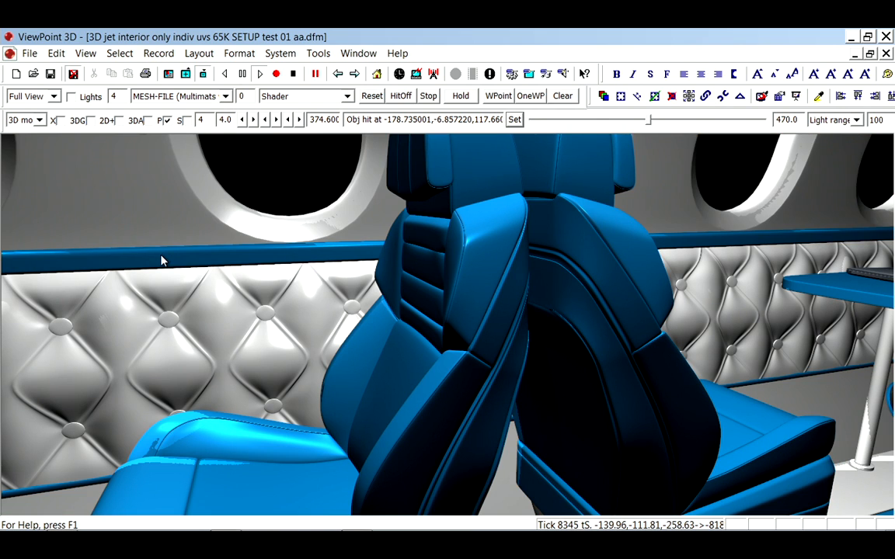
click(163, 260)
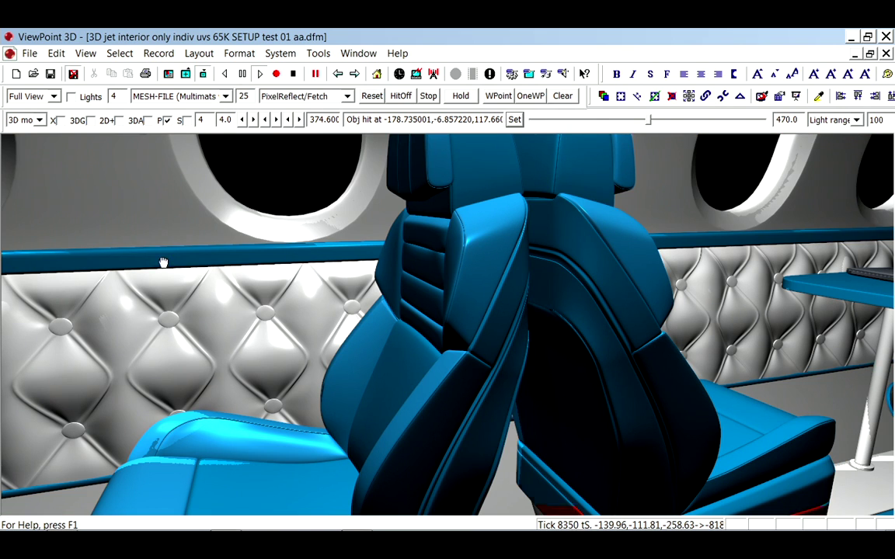
click(346, 96)
click(311, 107)
click(158, 222)
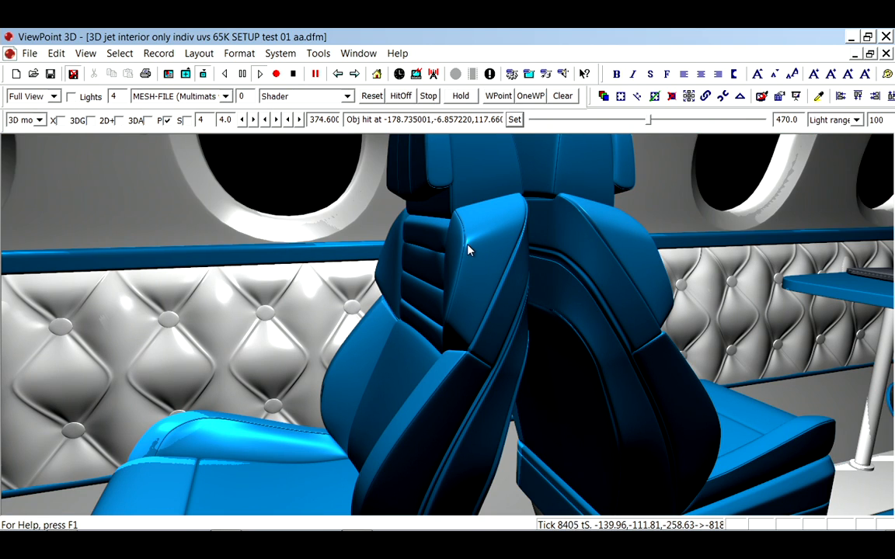
click(470, 254)
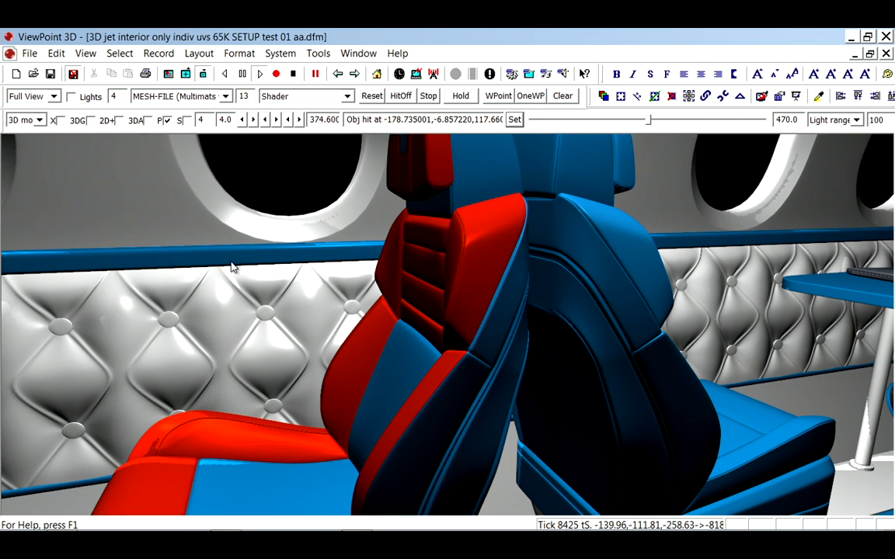
click(463, 250)
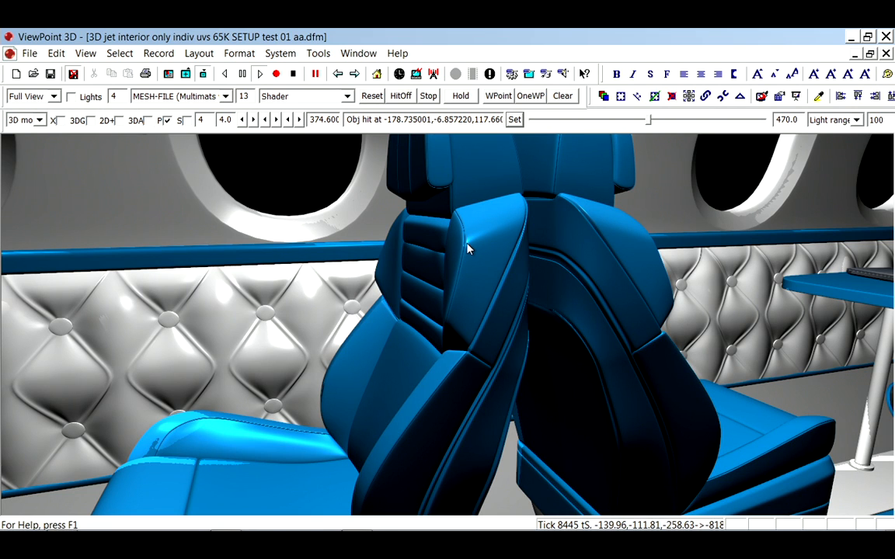
click(466, 247)
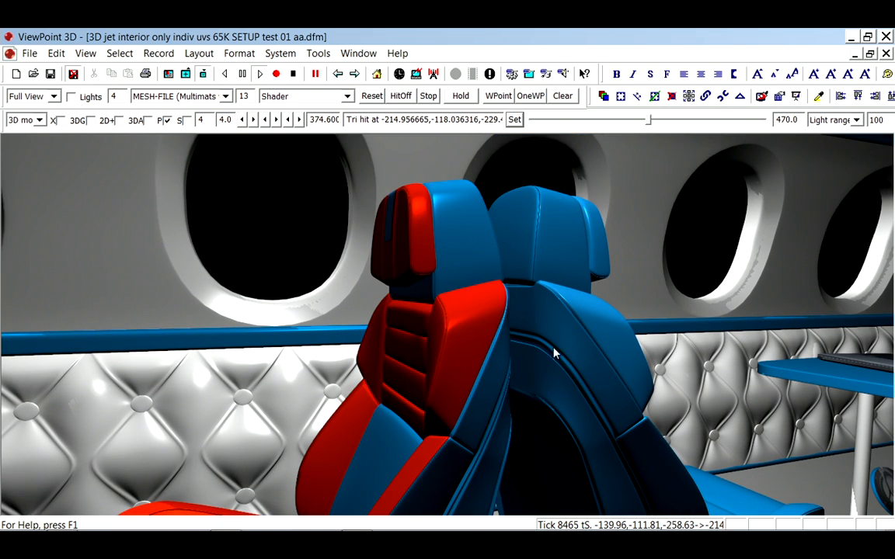
Look down the cabin aisle and set the light range scale to 10, then 100
drag(512, 311, 621, 389)
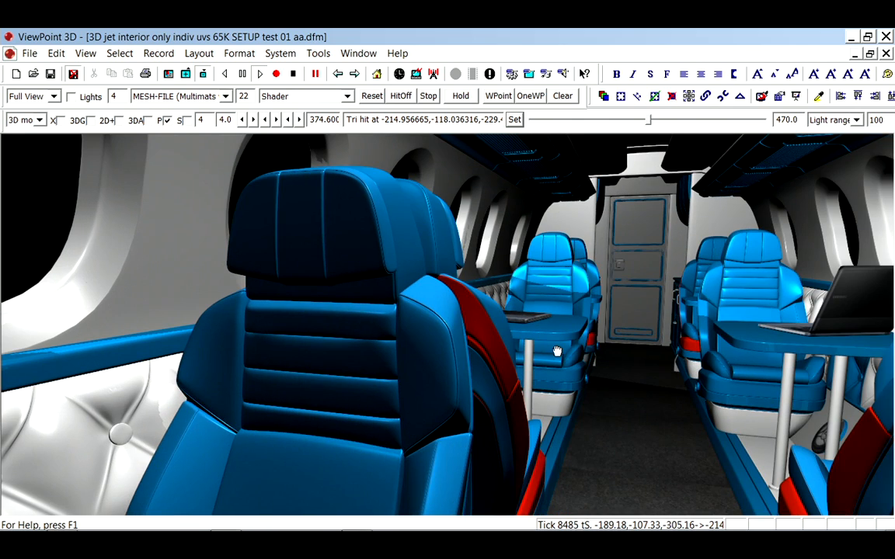
click(880, 121)
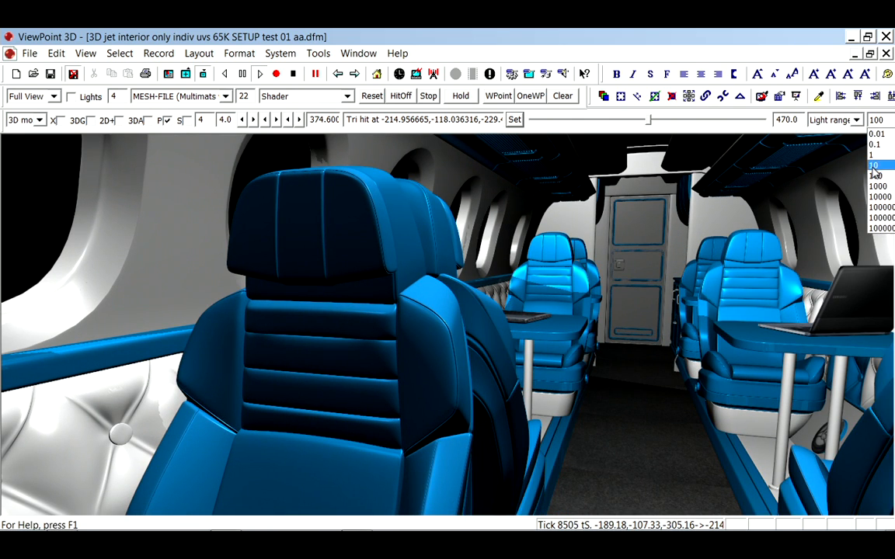
click(876, 166)
mouse_move(419, 332)
mouse_down()
mouse_move(600, 243)
mouse_move(237, 309)
mouse_move(351, 276)
mouse_move(316, 244)
mouse_move(535, 313)
mouse_move(370, 301)
mouse_up()
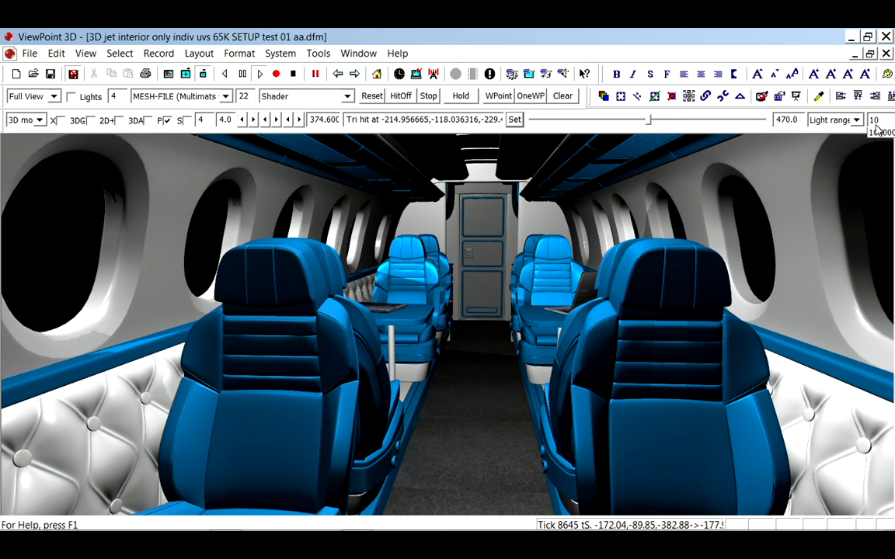
click(878, 120)
click(878, 176)
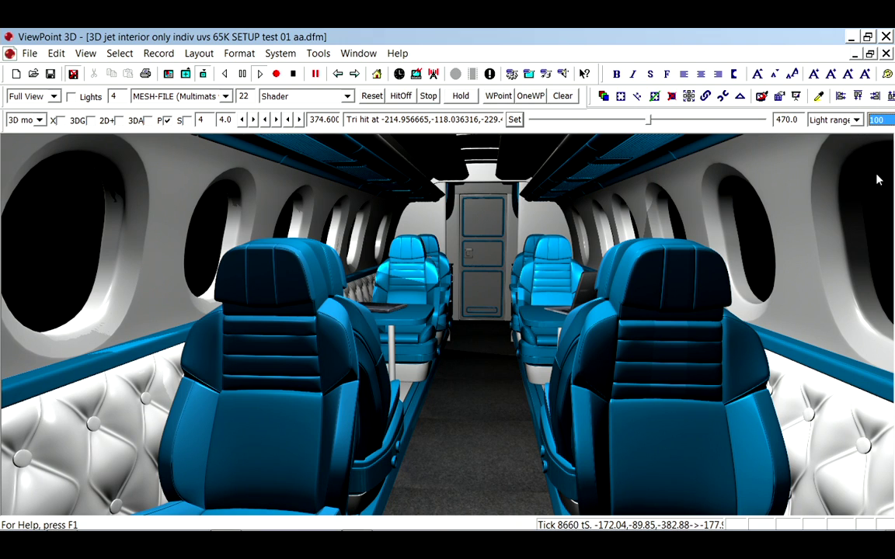
Select the cabin light object and drag its range down to dim, then up to brighten the cabin
click(90, 96)
click(388, 226)
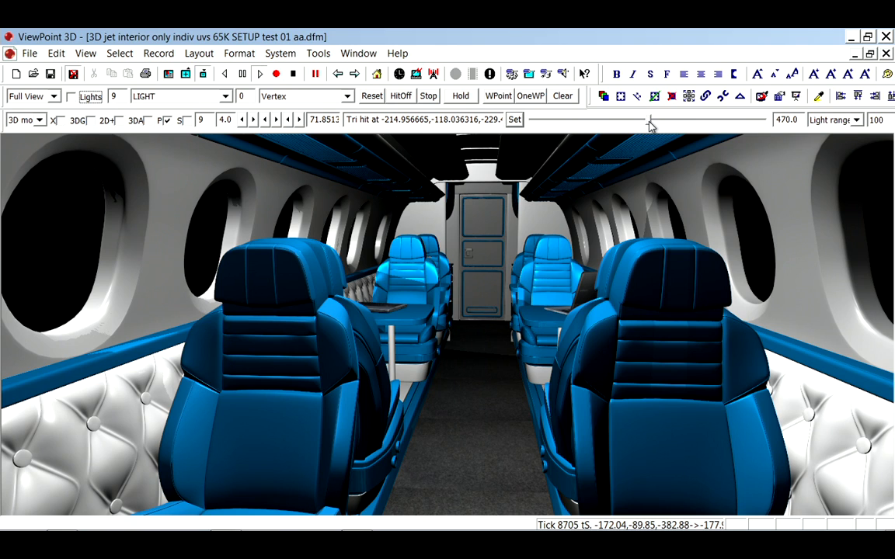
drag(651, 121, 610, 123)
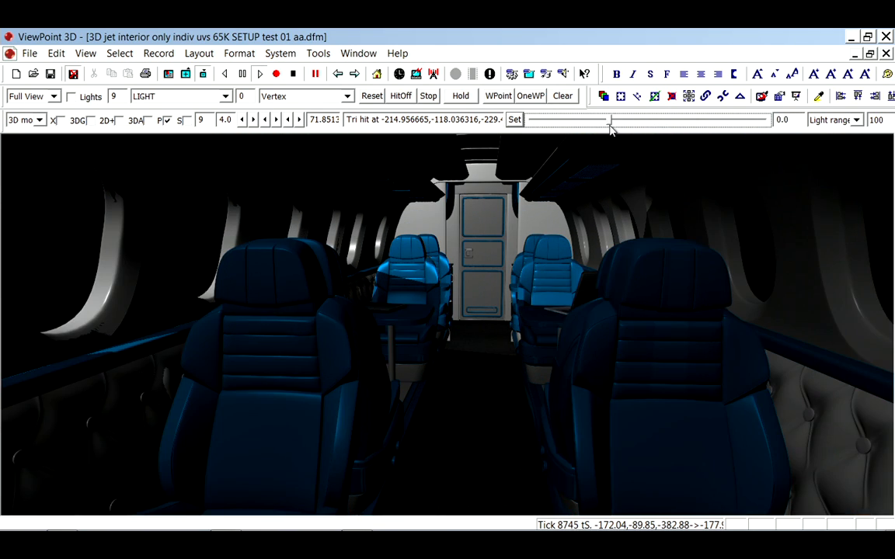
drag(610, 124, 614, 124)
drag(651, 125, 677, 123)
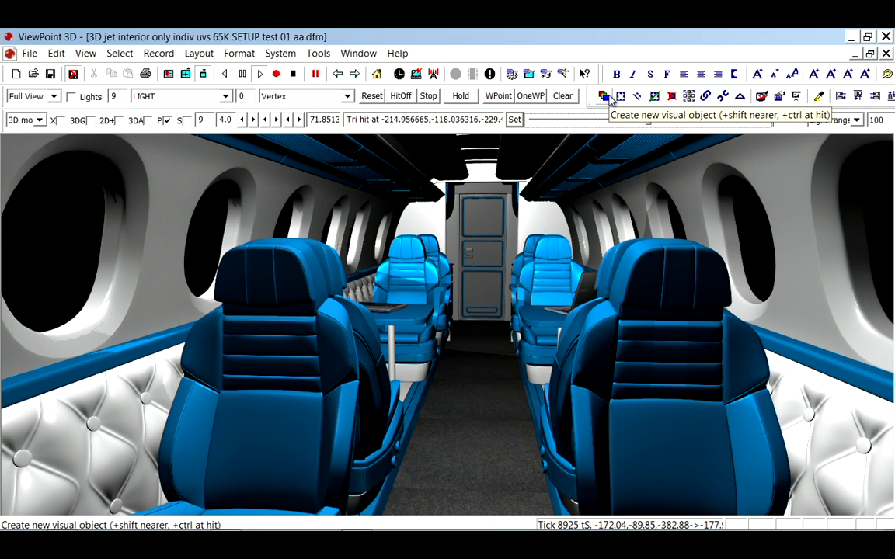
Assign 08-carpet.jpg as the Interior object's replacement texture, browsing with large thumbnails
key(alt+Tab)
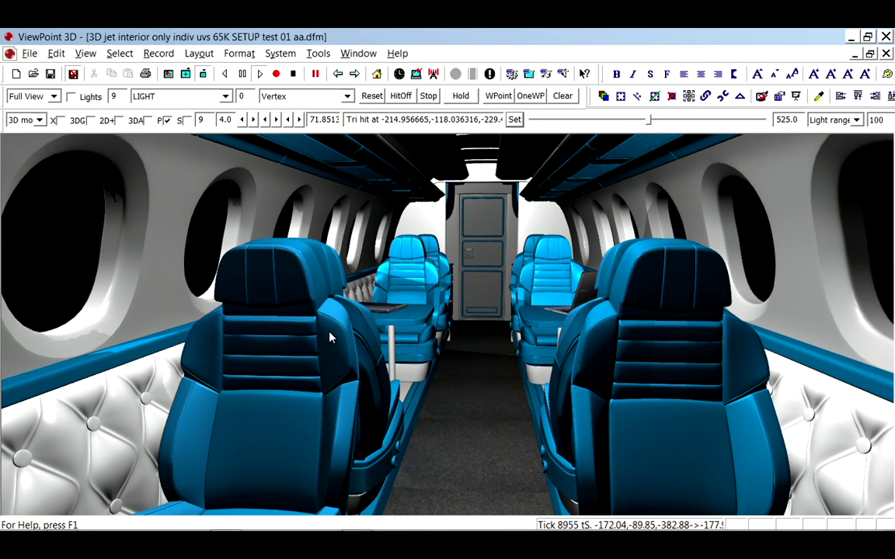
double_click(300, 304)
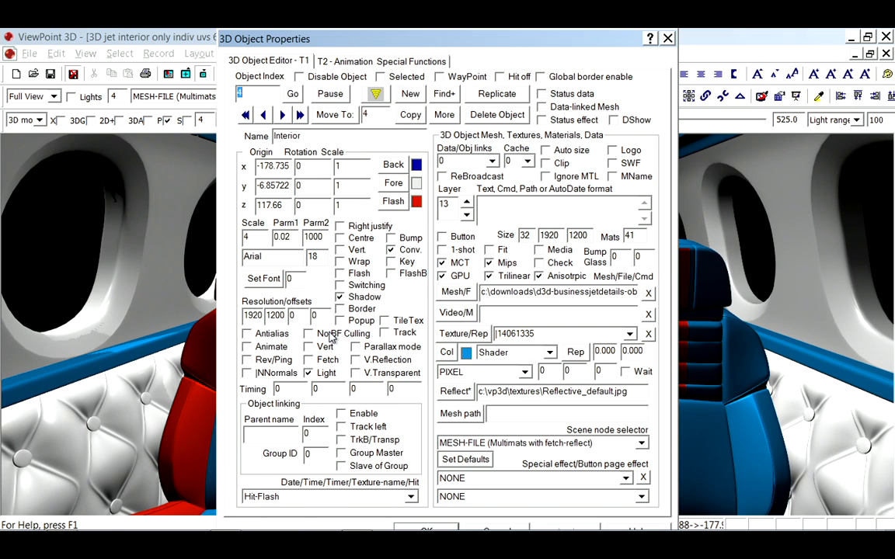
click(463, 333)
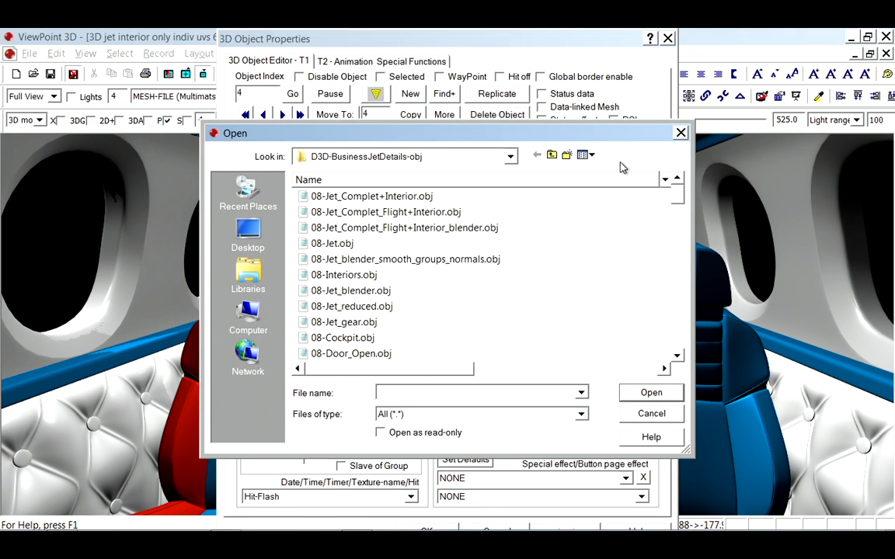
click(591, 155)
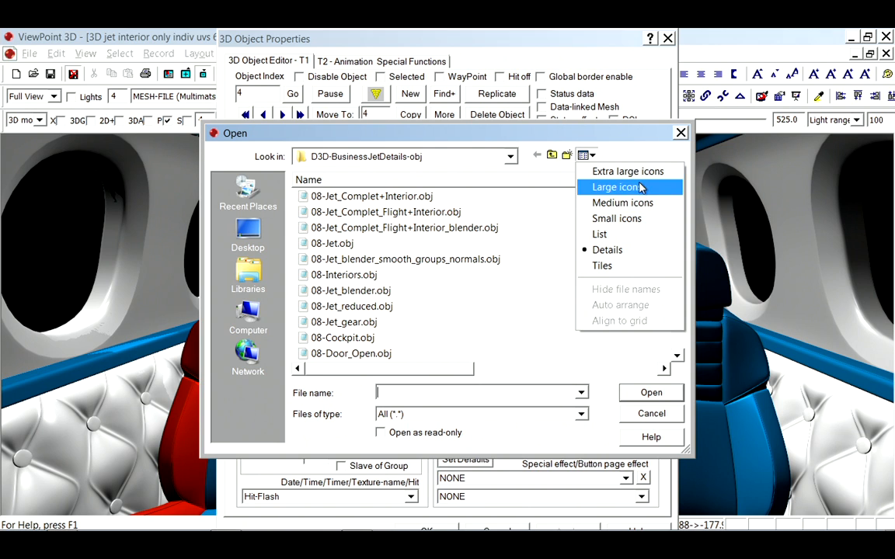
click(618, 187)
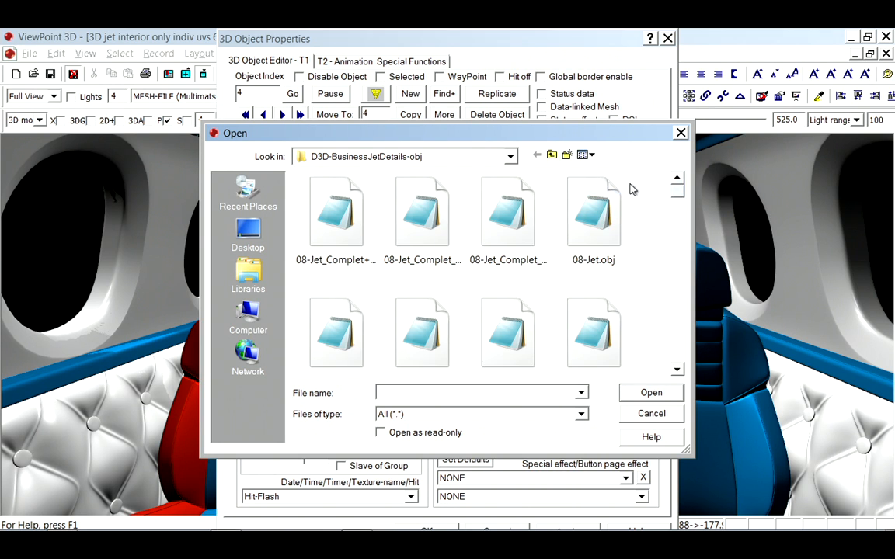
click(594, 221)
scroll(622, 244, down, 2)
scroll(622, 244, down, 3)
scroll(621, 244, down, 2)
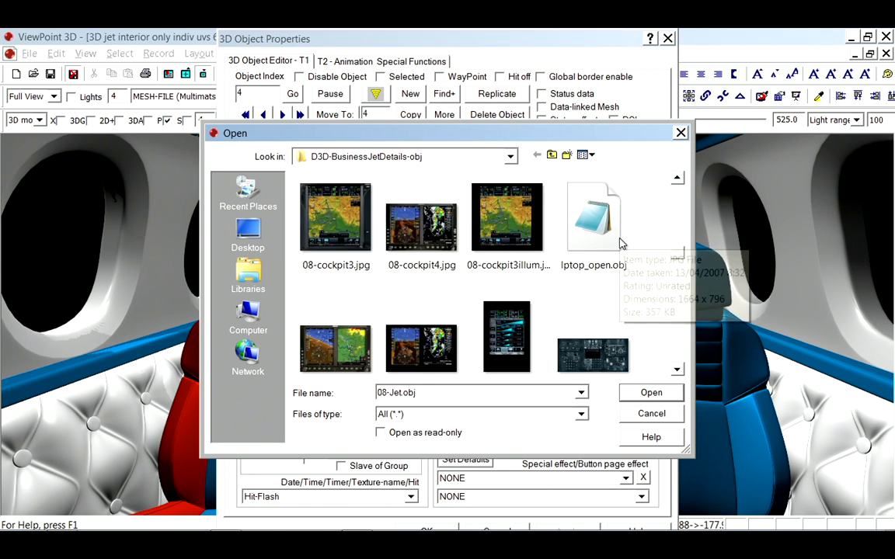
scroll(622, 244, up, 1)
scroll(622, 244, down, 1)
scroll(621, 244, down, 2)
scroll(621, 244, down, 2)
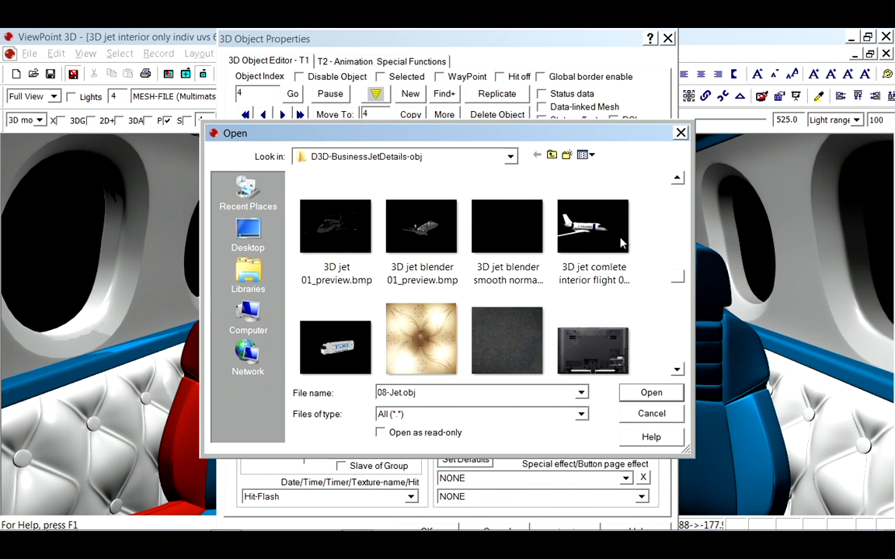
scroll(622, 244, down, 1)
scroll(622, 244, down, 1)
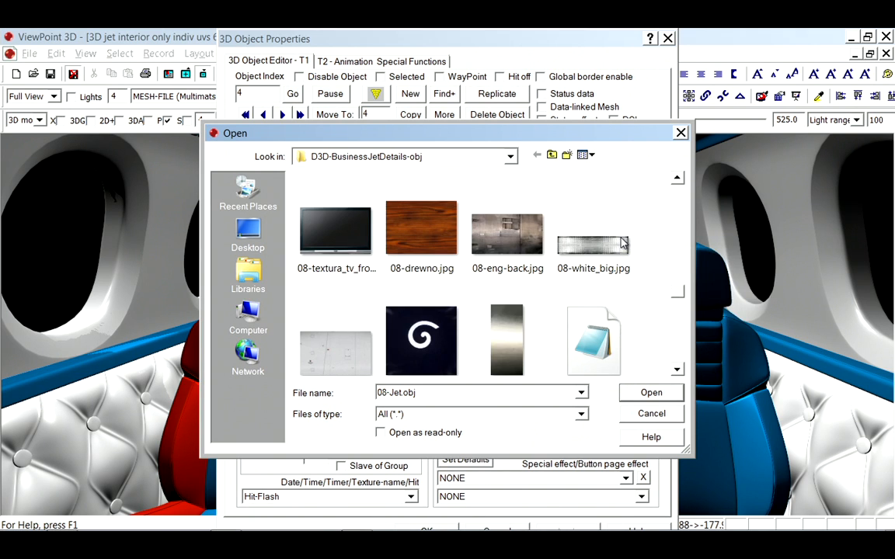
scroll(621, 244, up, 2)
scroll(622, 244, up, 3)
scroll(621, 244, down, 3)
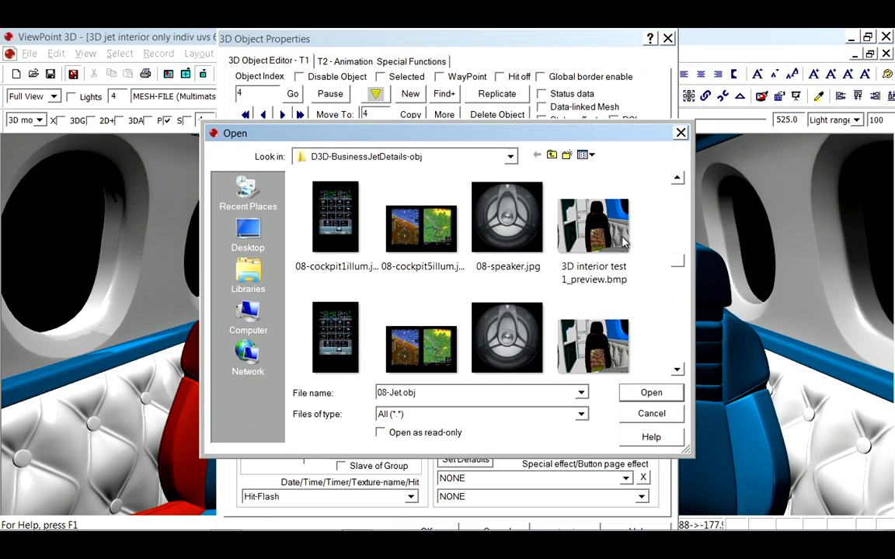
scroll(621, 243, down, 1)
scroll(621, 244, down, 1)
scroll(625, 242, up, 1)
scroll(625, 242, down, 1)
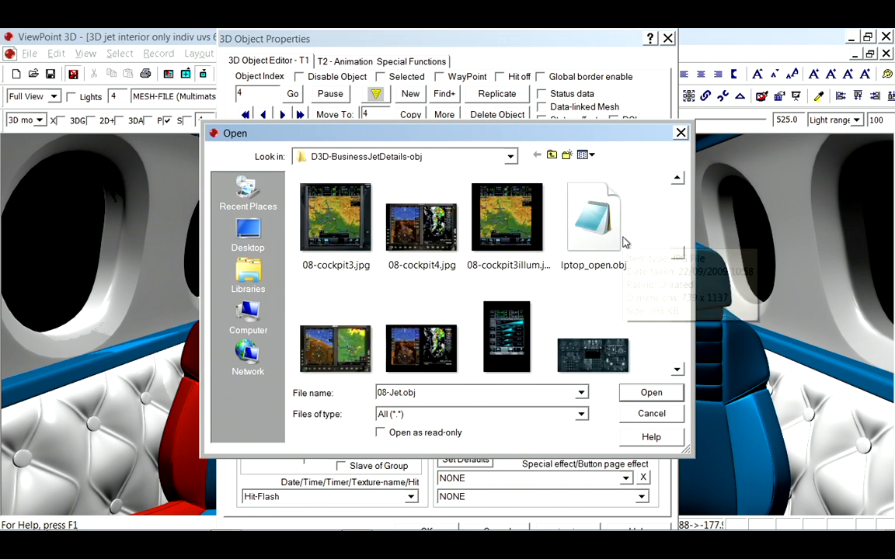
scroll(625, 242, down, 1)
scroll(625, 242, down, 2)
scroll(626, 242, down, 1)
scroll(626, 242, down, 1)
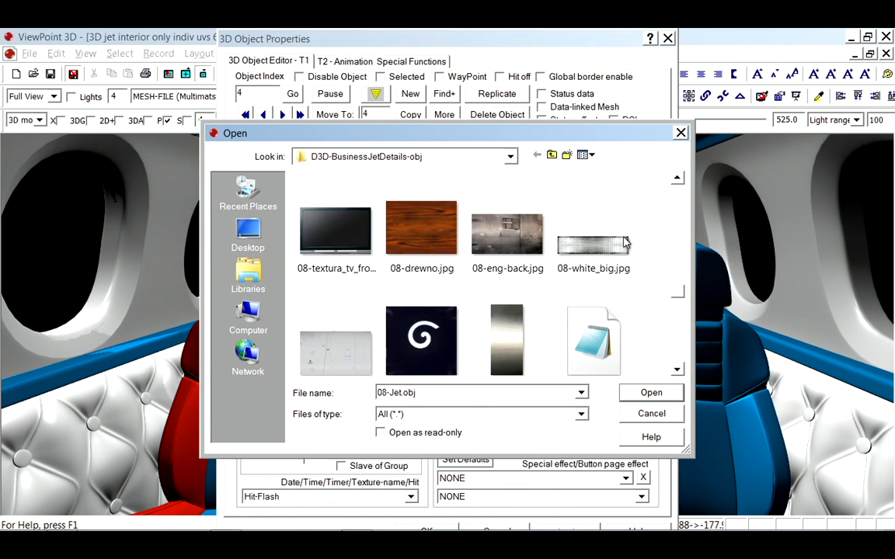
scroll(626, 242, up, 1)
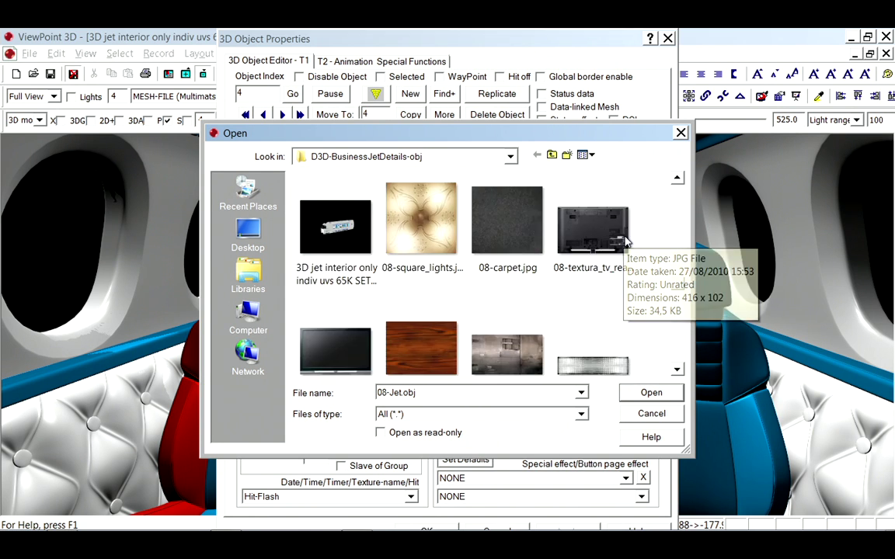
click(506, 220)
click(651, 393)
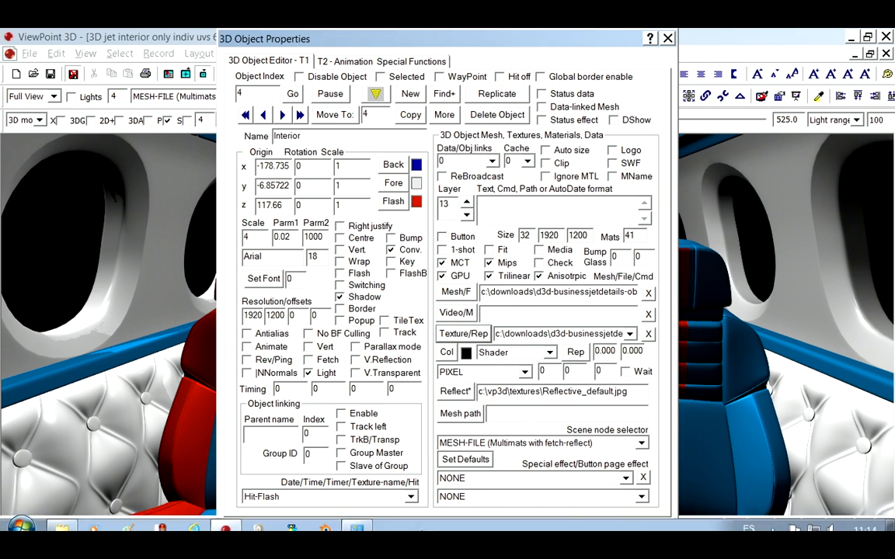
Drop 08-leath08c.jpg brown leather onto the seat shell parts
key(Escape)
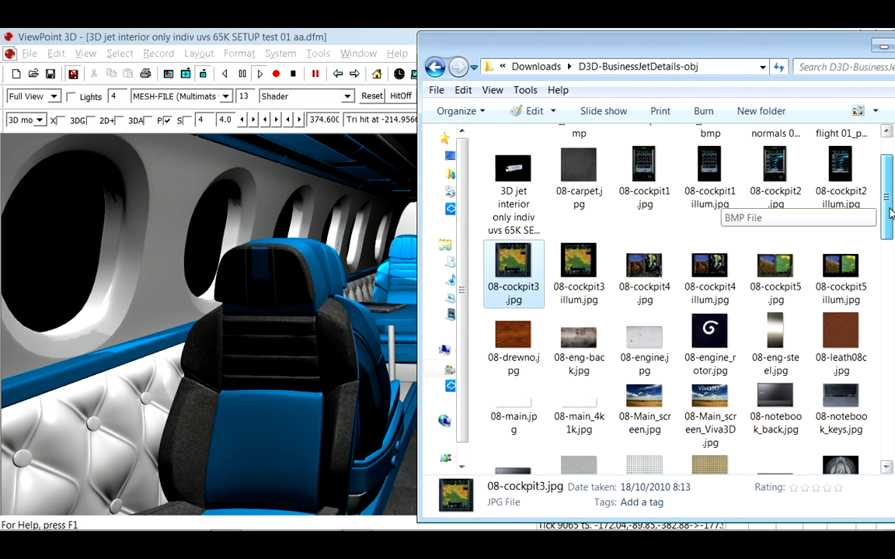
drag(887, 212, 890, 247)
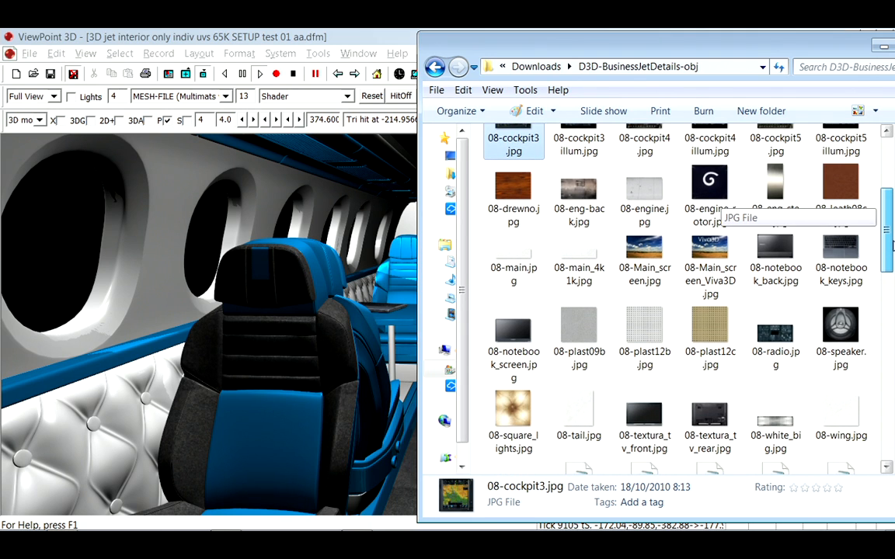
drag(841, 190, 335, 317)
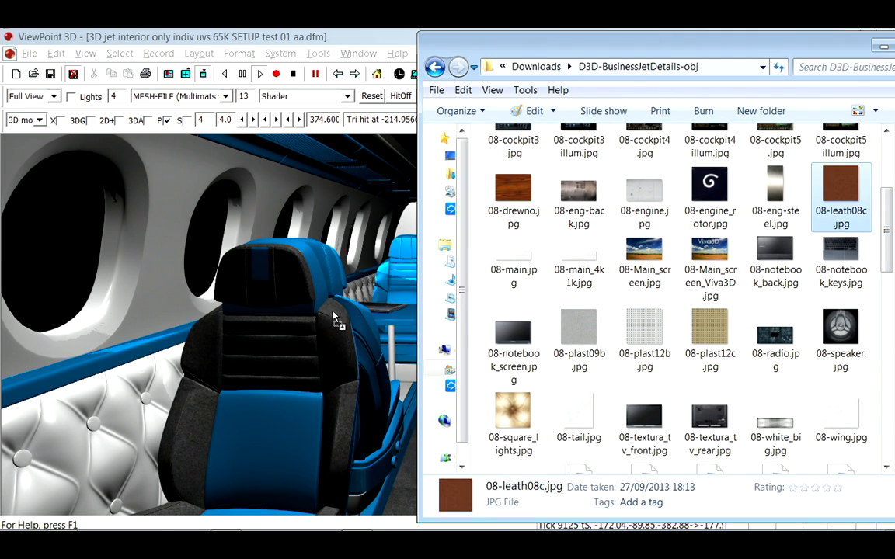
drag(839, 191, 366, 221)
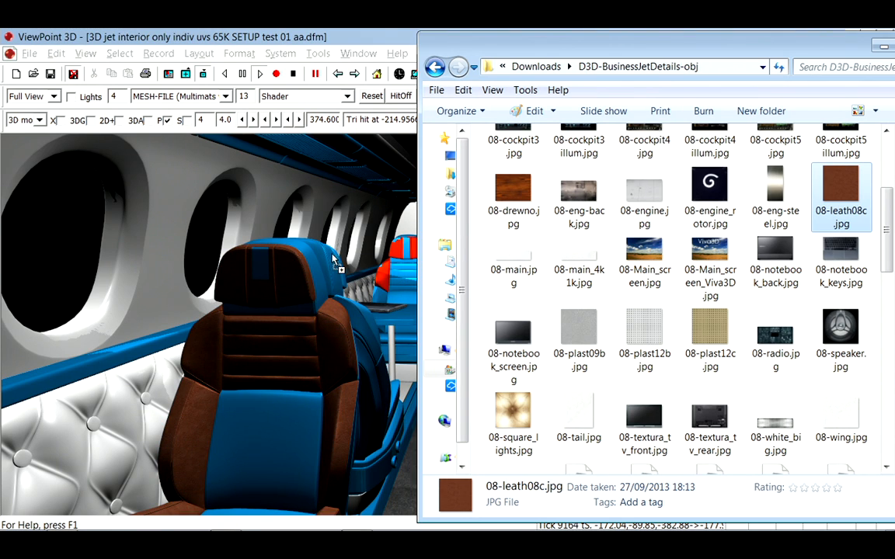
click(297, 231)
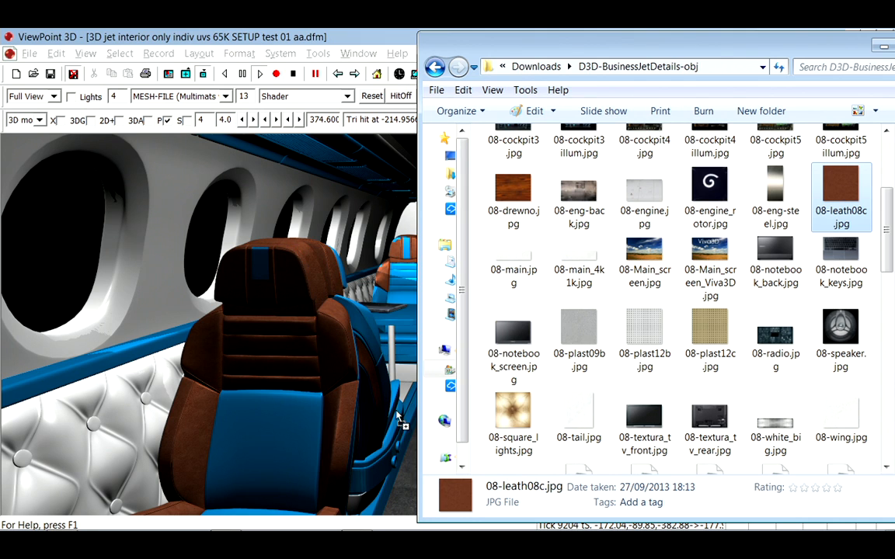
drag(846, 194, 362, 373)
drag(841, 194, 402, 321)
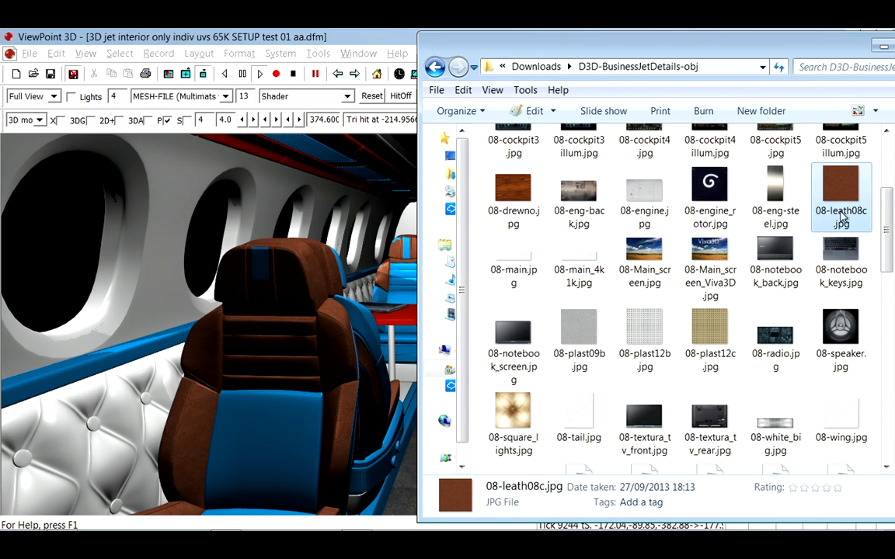
mouse_move(846, 190)
mouse_down()
mouse_move(391, 341)
mouse_move(409, 346)
mouse_up()
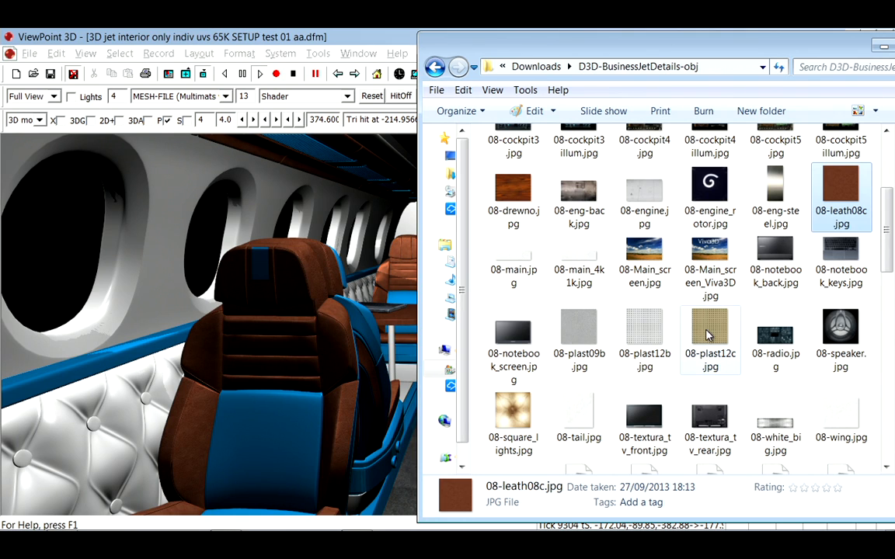
Give the seat cushion the 08-plast12c.jpg dotted beige fabric and reopen the Interior properties
drag(710, 331, 289, 364)
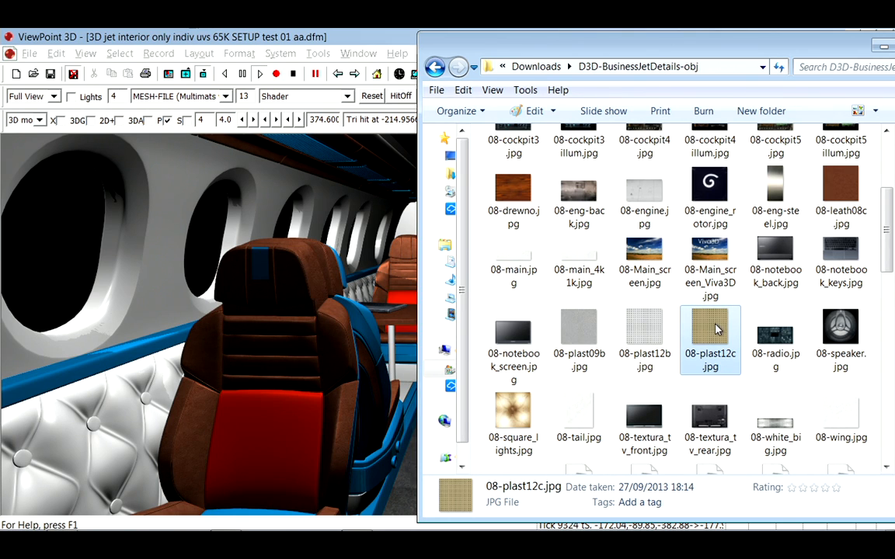
drag(714, 330, 259, 451)
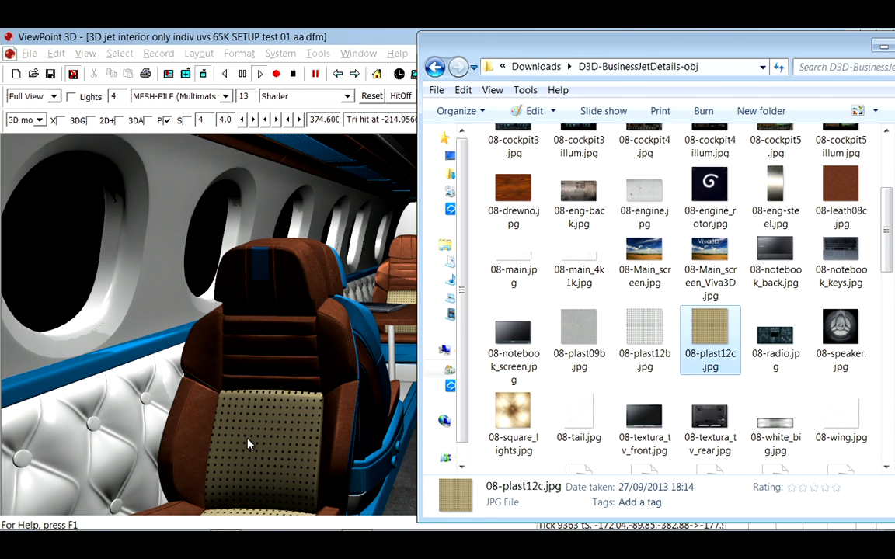
click(249, 444)
double_click(327, 446)
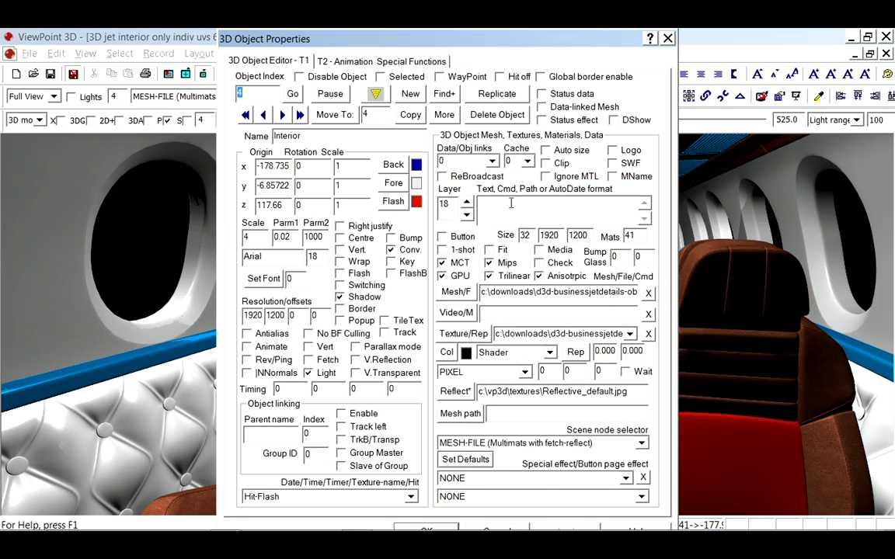
Adjust the texture tiling value in the Interior properties and close them to reveal the cabin
drag(494, 38, 629, 36)
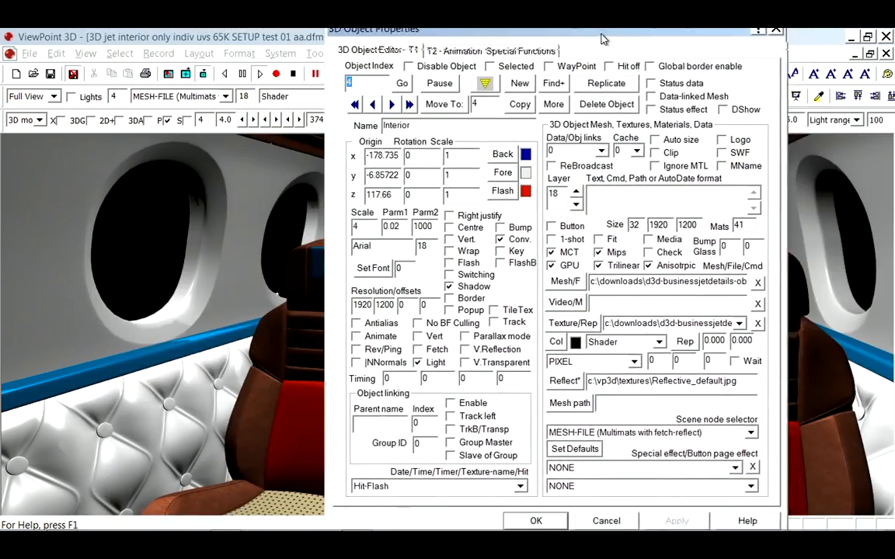
click(684, 372)
text(2)
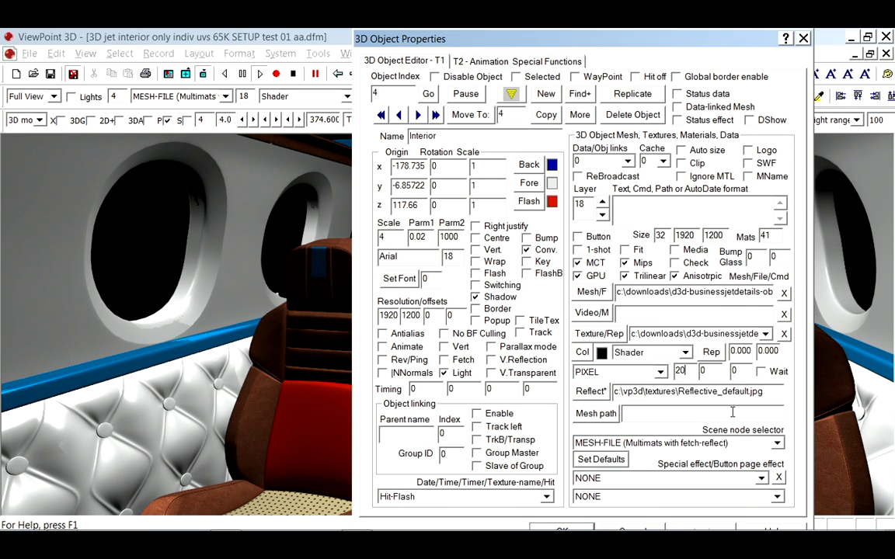
text(0)
text(00)
click(562, 531)
double_click(316, 514)
key(Tab)
text(200)
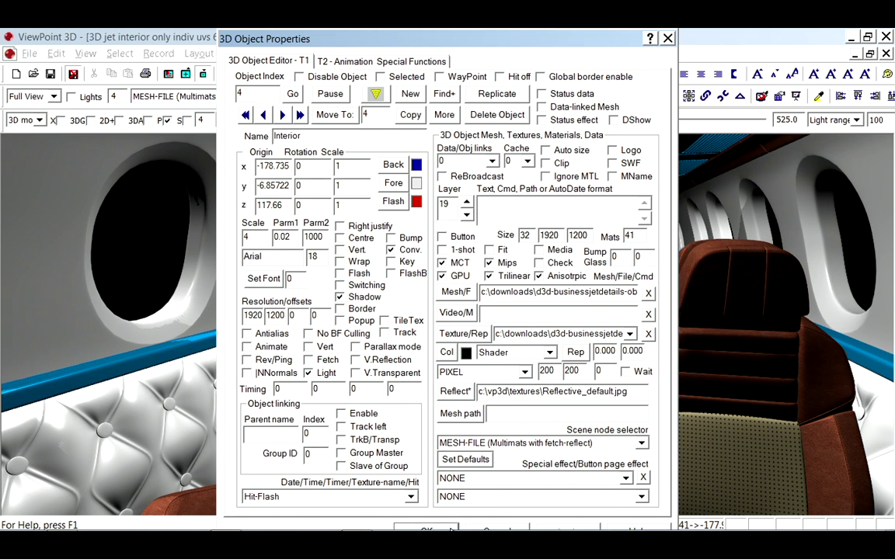
click(451, 528)
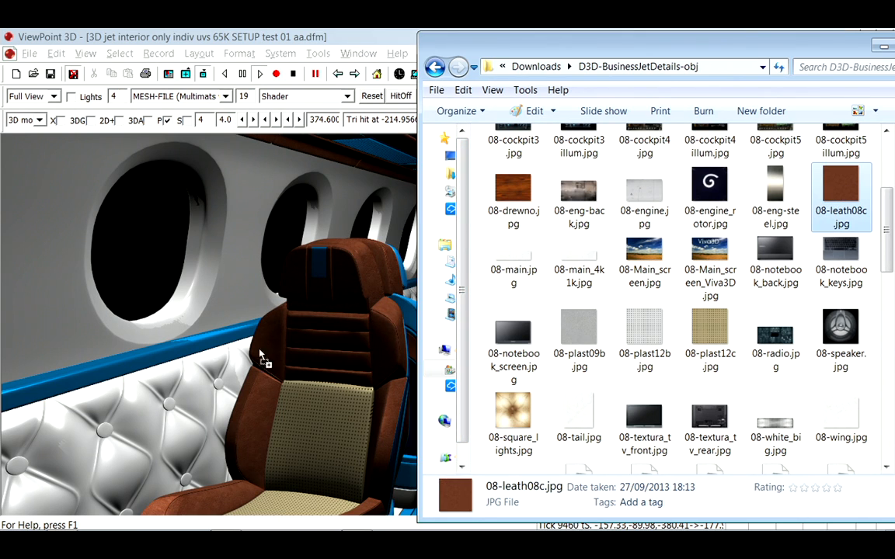
Texture the tufted wall panel and window trim with 08-drewno.jpg brown wood
drag(837, 198, 183, 340)
drag(513, 190, 271, 305)
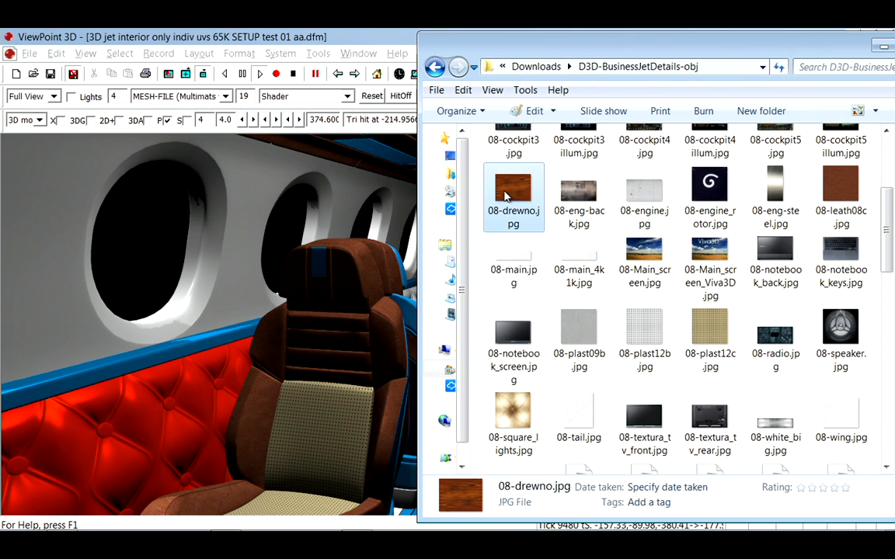
drag(709, 190, 220, 335)
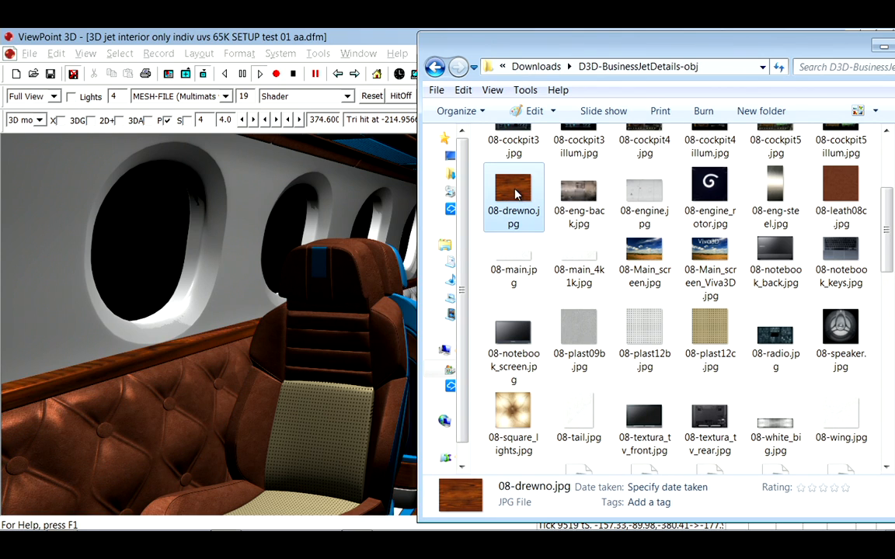
drag(513, 190, 375, 299)
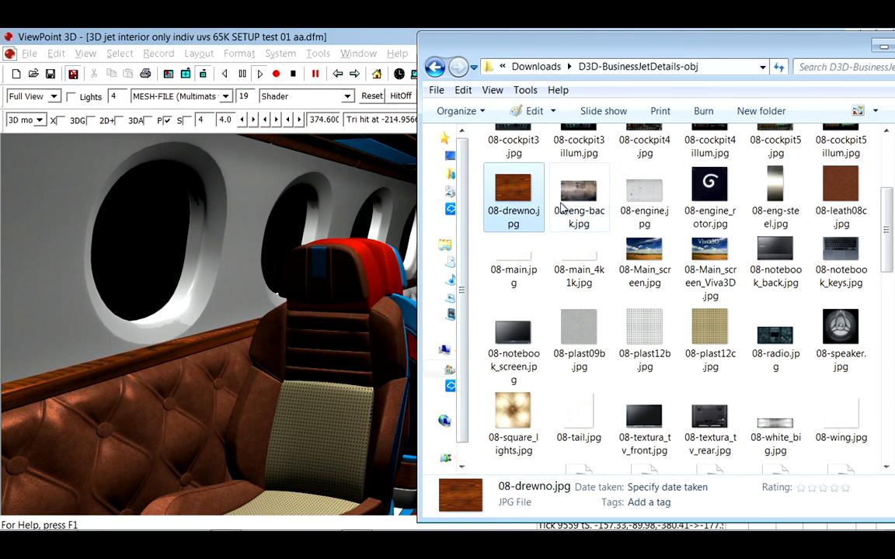
Drop 08-leath08c.jpg brown leather onto the front seat's remaining panels
click(851, 189)
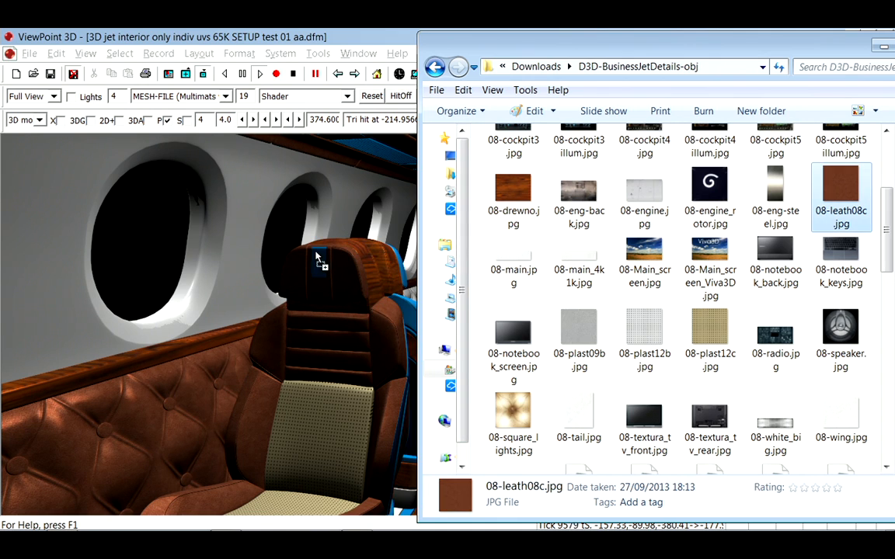
drag(850, 189, 289, 233)
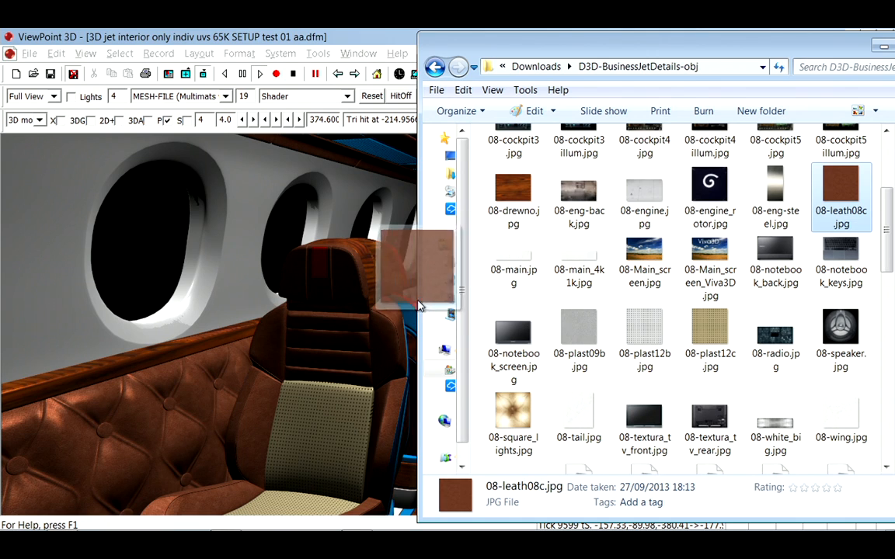
drag(765, 211, 406, 311)
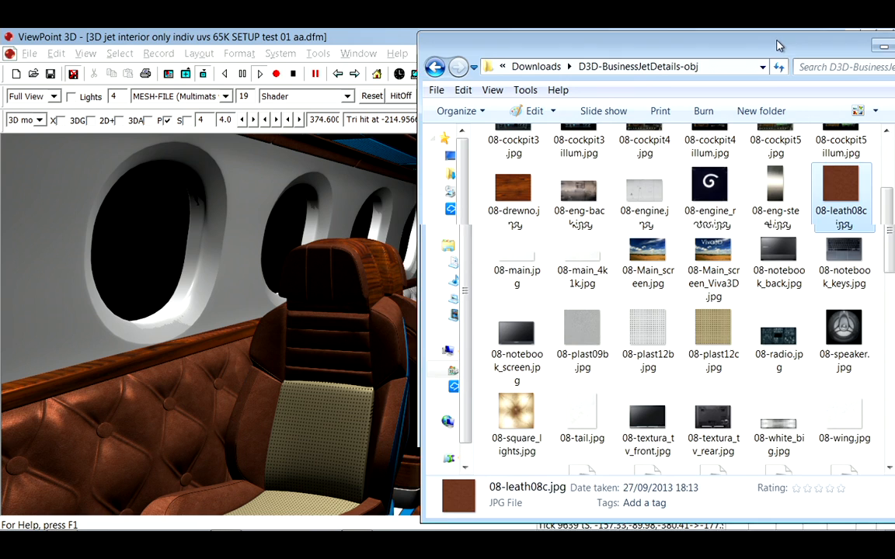
drag(795, 43, 822, 43)
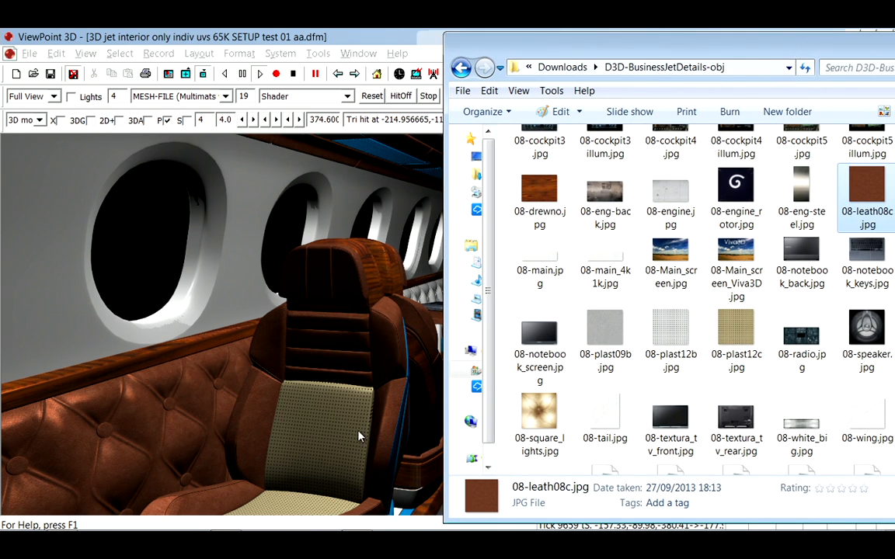
Give the clicked cabin material a dark brown custom colour
click(400, 440)
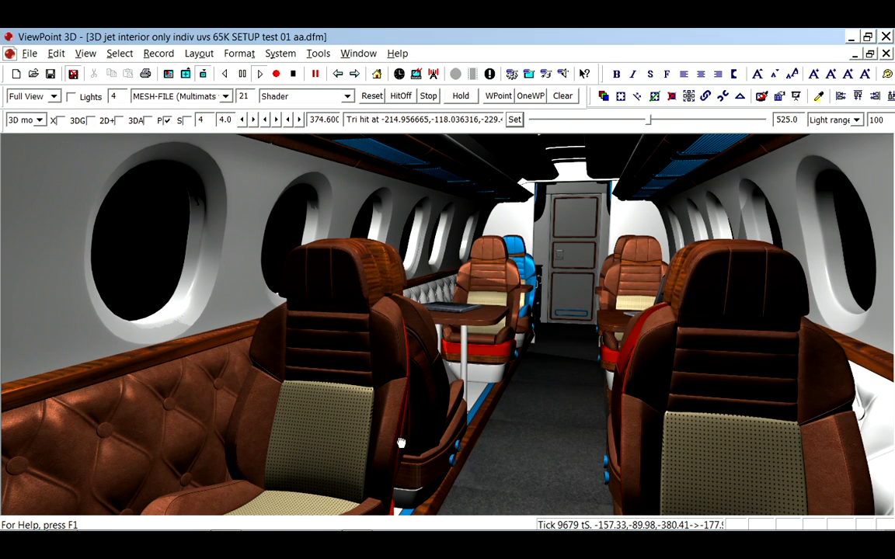
double_click(400, 441)
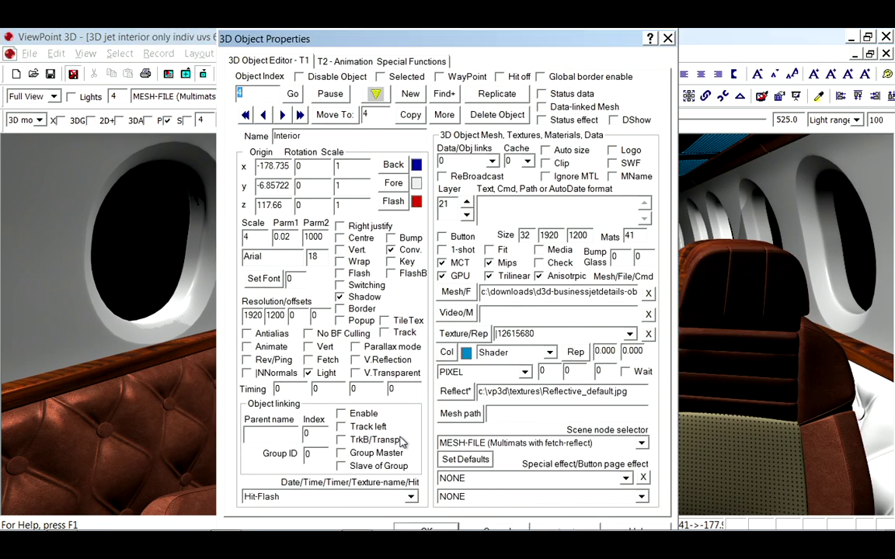
click(446, 353)
click(466, 381)
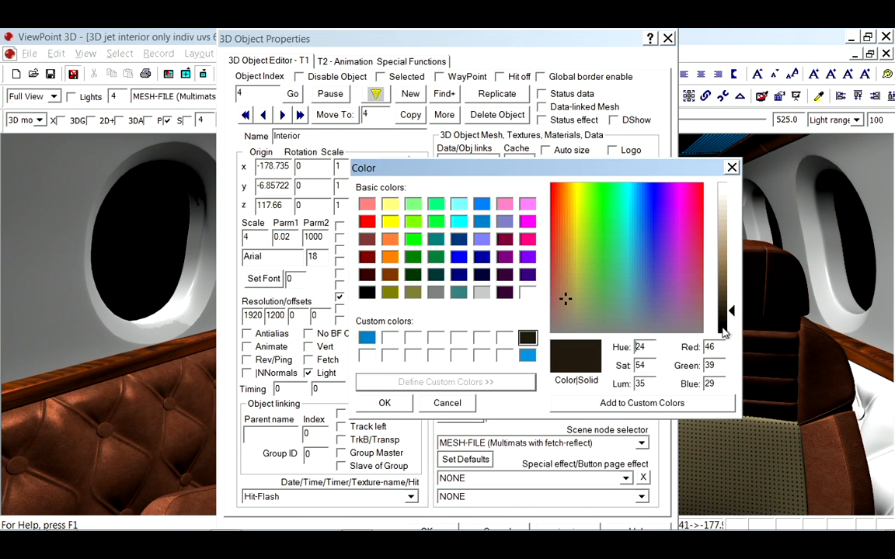
click(384, 403)
key(Escape)
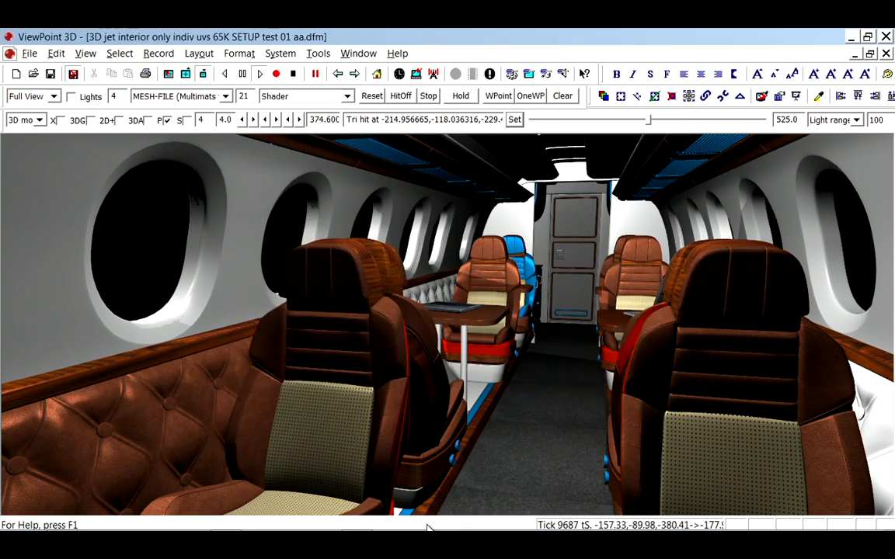
Recolour the blue accent trim material white
click(480, 410)
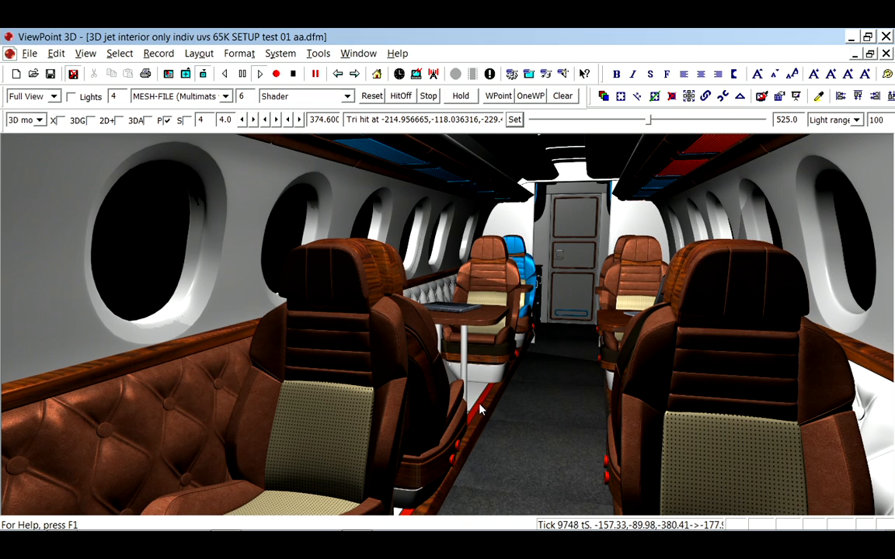
double_click(481, 409)
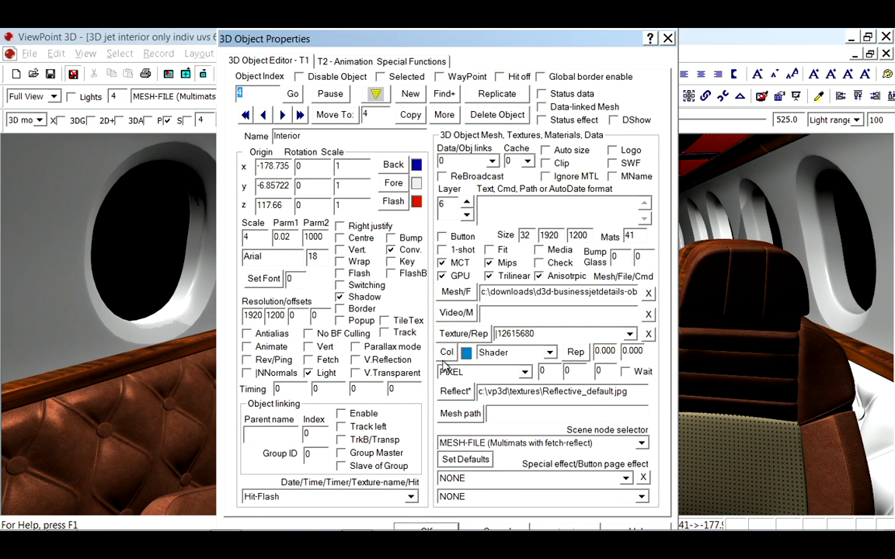
click(403, 330)
click(526, 292)
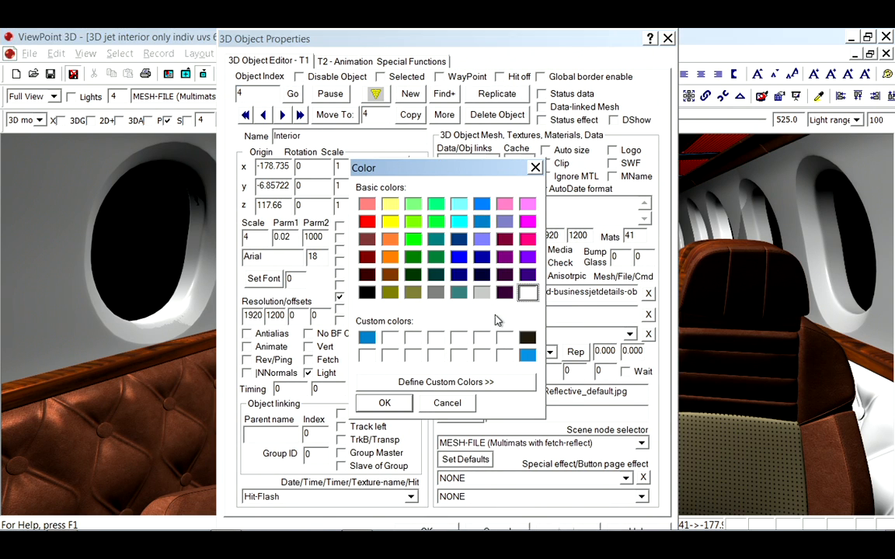
click(385, 404)
key(Return)
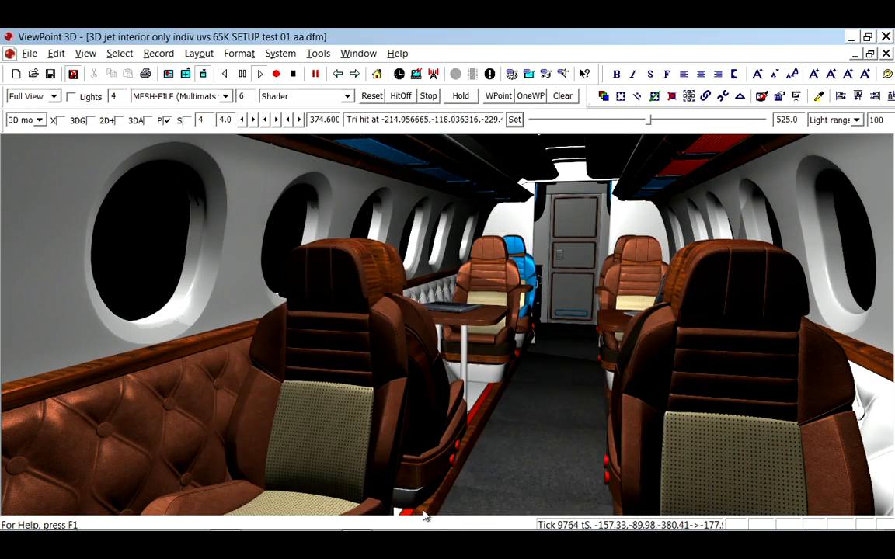
Set the accent trim and seat materials to the Reflect shader
click(347, 96)
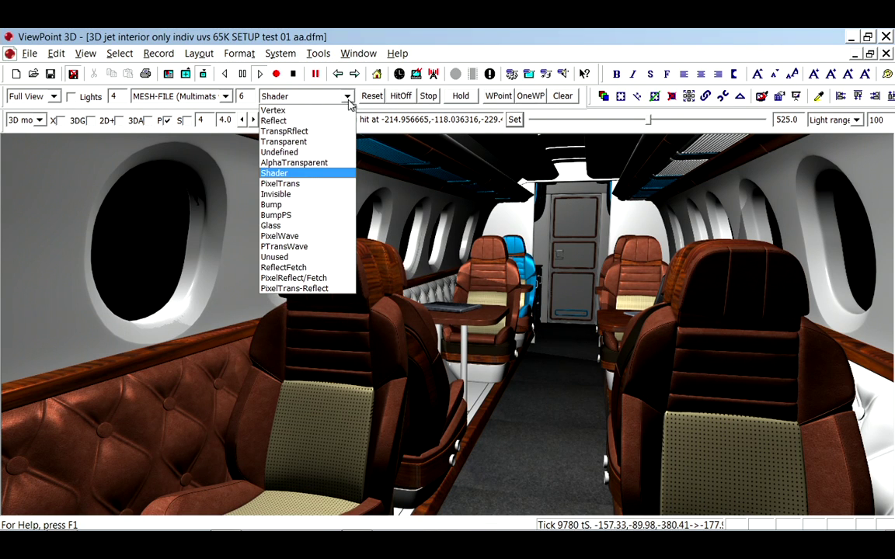
click(280, 116)
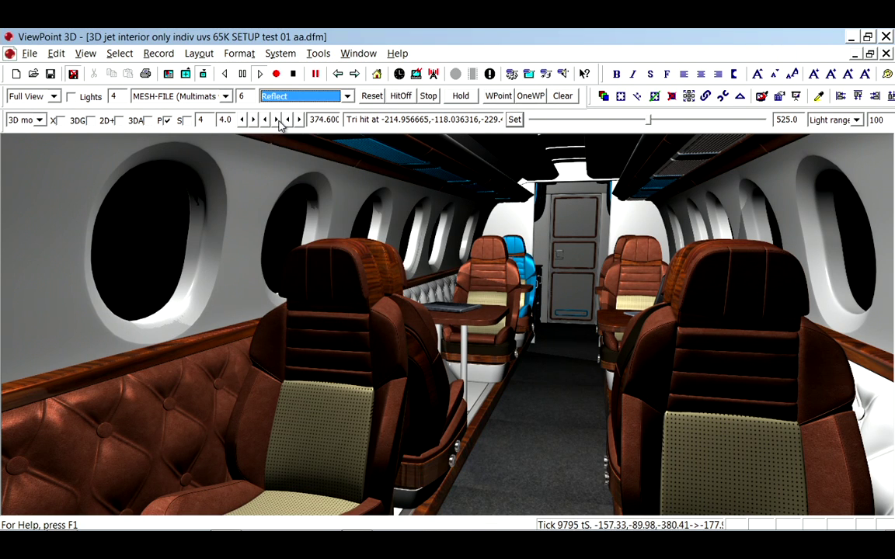
click(463, 353)
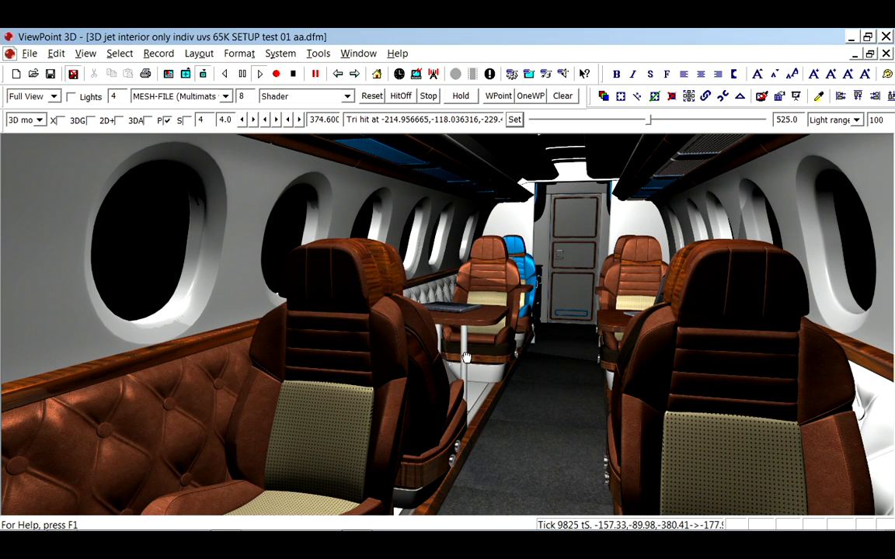
click(325, 96)
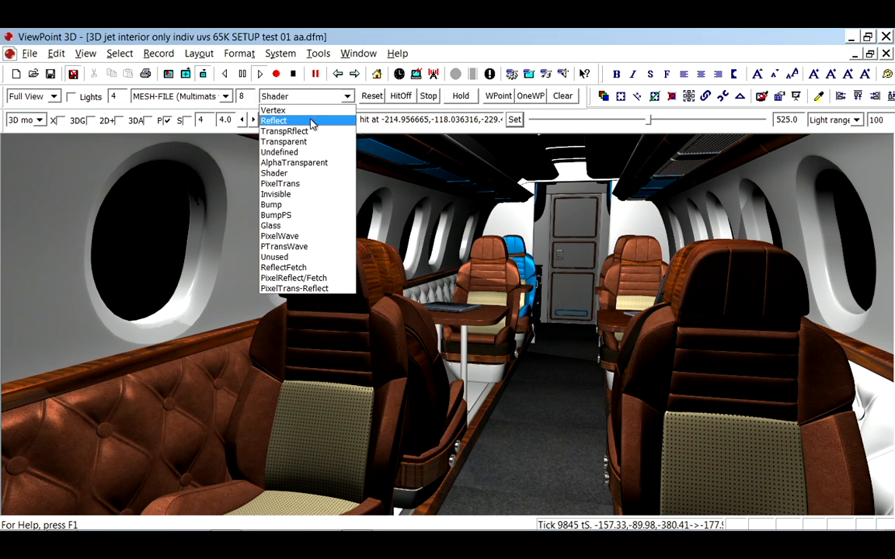
click(280, 115)
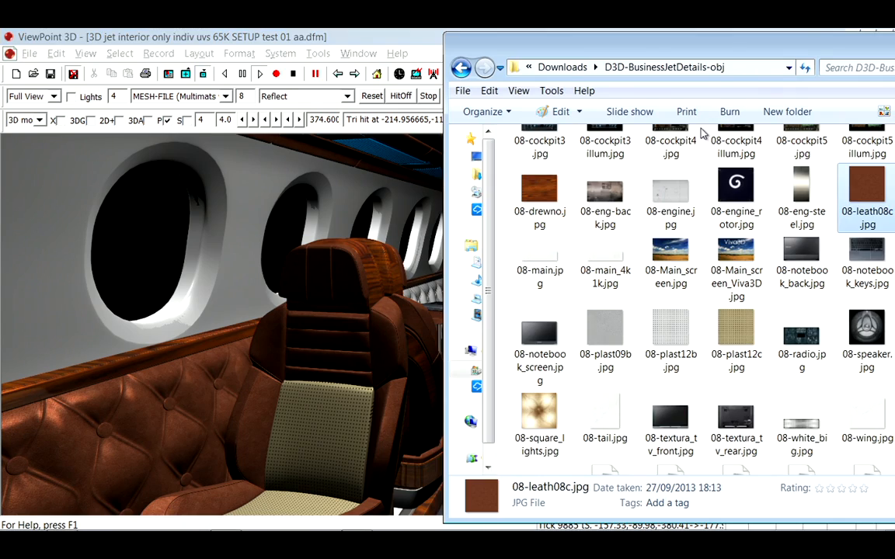
Apply the 08-leath08c.jpg brown leather texture to the blue rear seat and hide Explorer
mouse_move(631, 47)
mouse_down()
mouse_move(697, 92)
mouse_move(233, 109)
mouse_up()
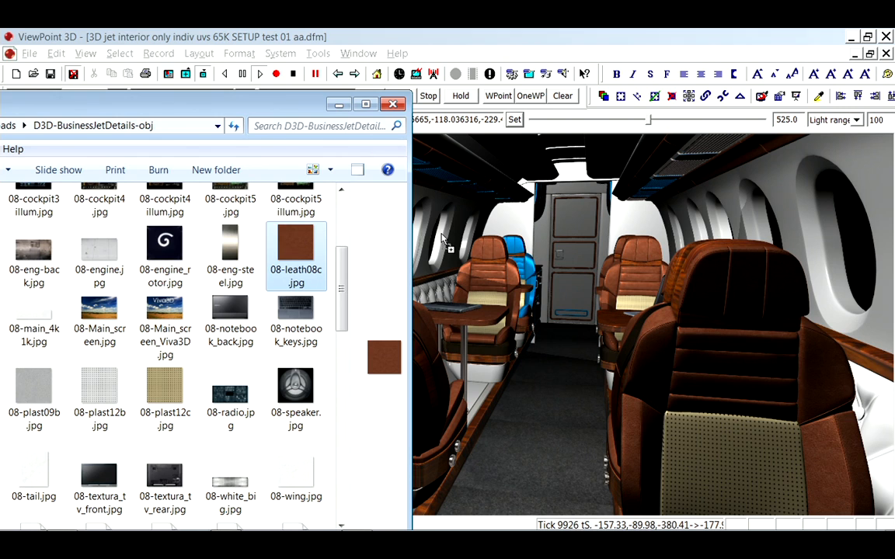
drag(295, 244, 519, 256)
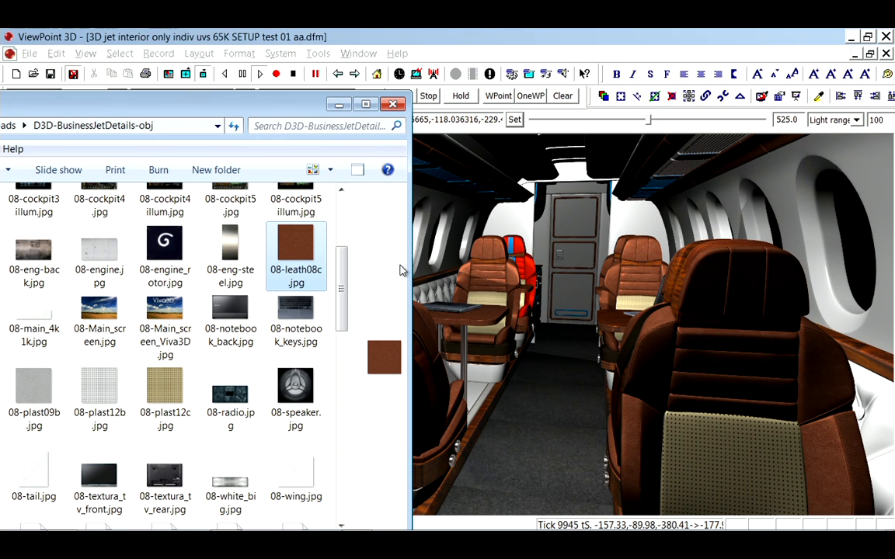
drag(295, 244, 513, 250)
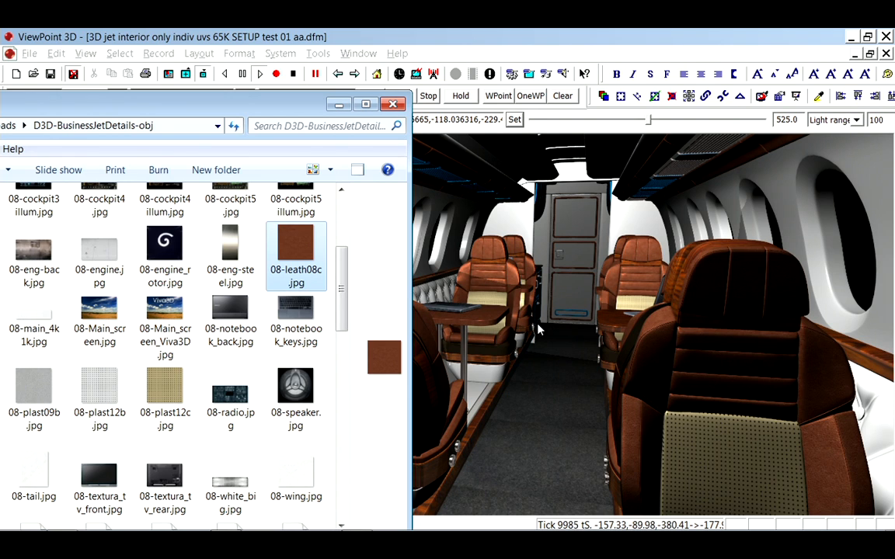
click(563, 316)
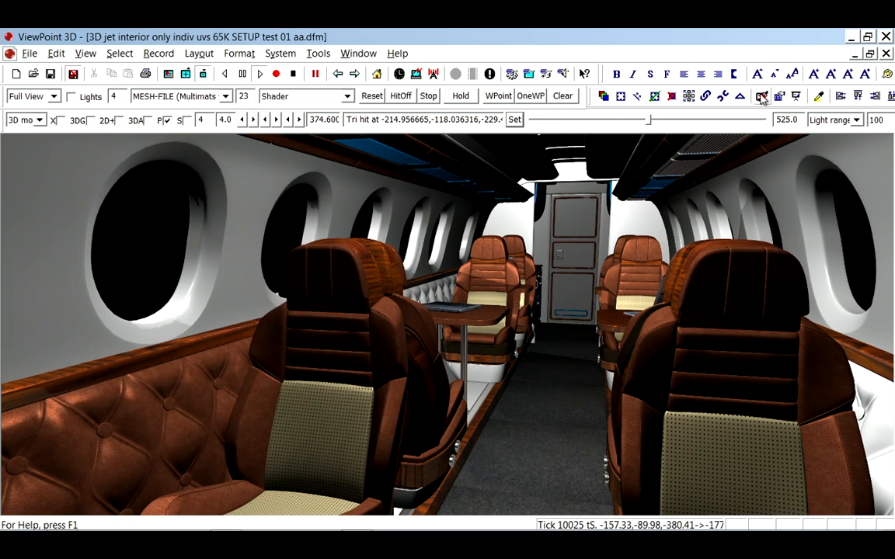
Recolour the current cabin material to a custom dark grey in its properties
click(689, 96)
click(449, 355)
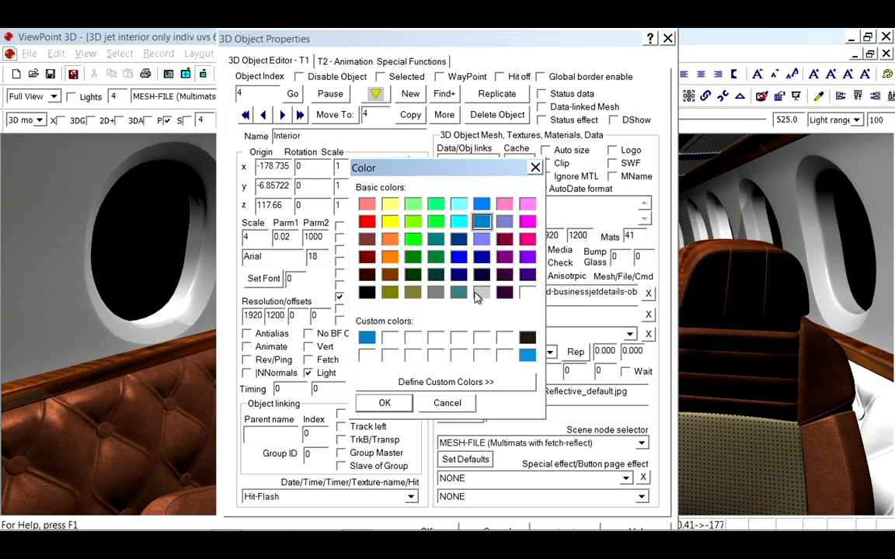
click(445, 380)
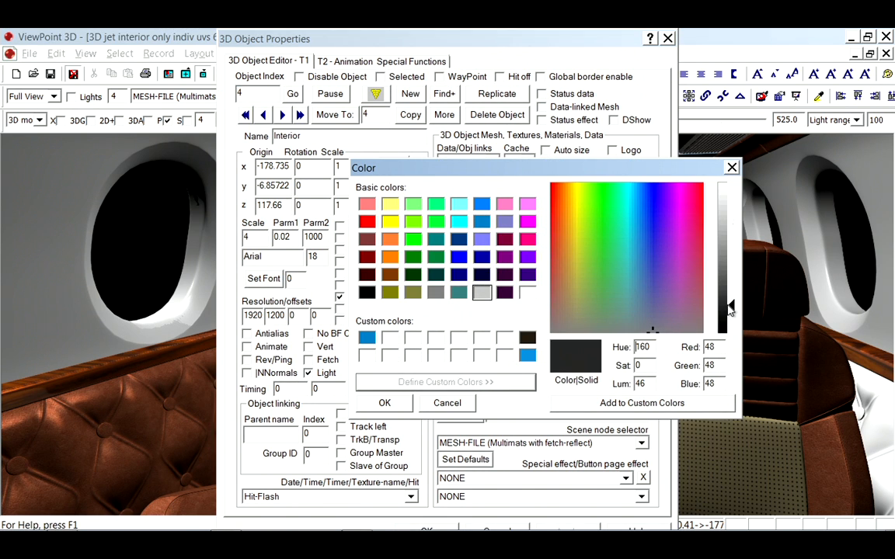
click(446, 403)
Close the properties window and set the Light range to 10
key(Return)
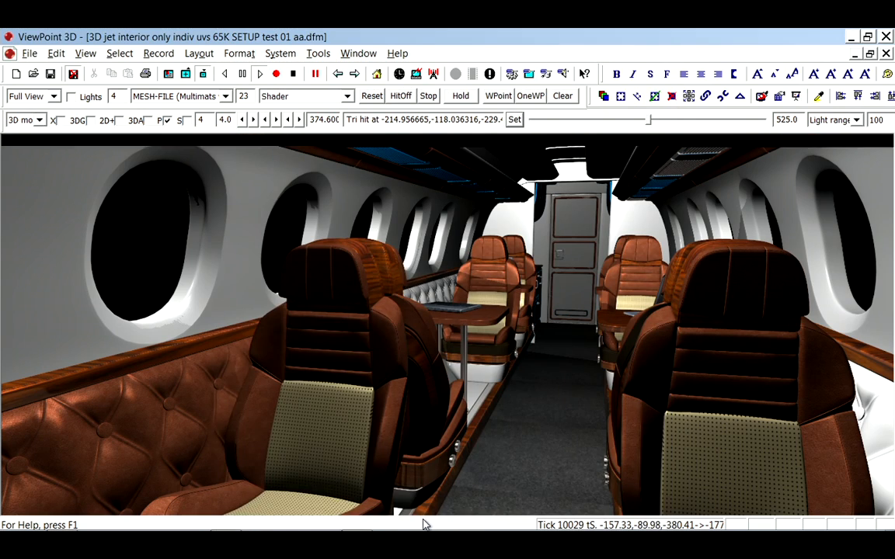
click(221, 258)
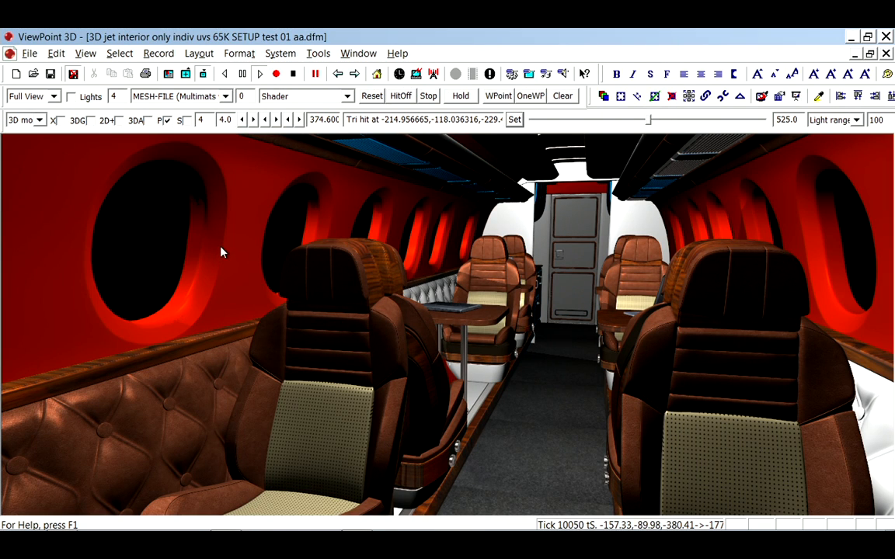
click(221, 250)
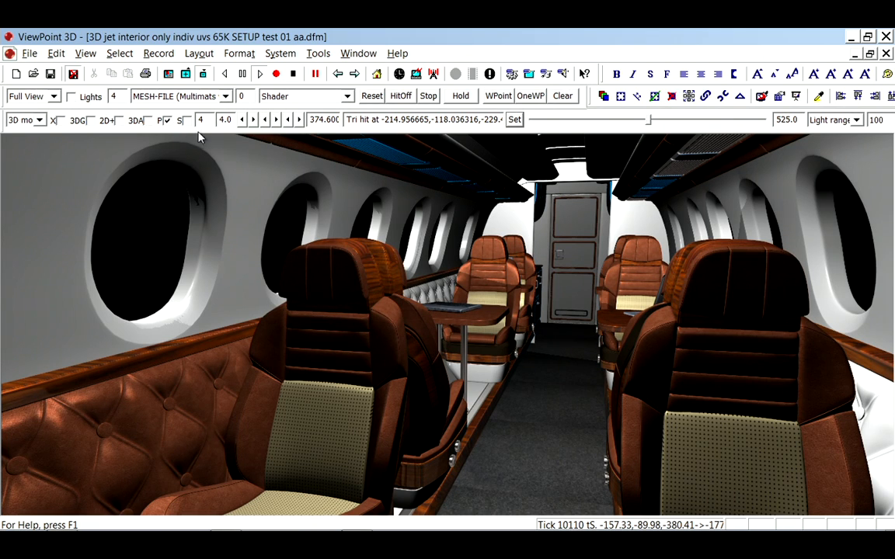
click(891, 120)
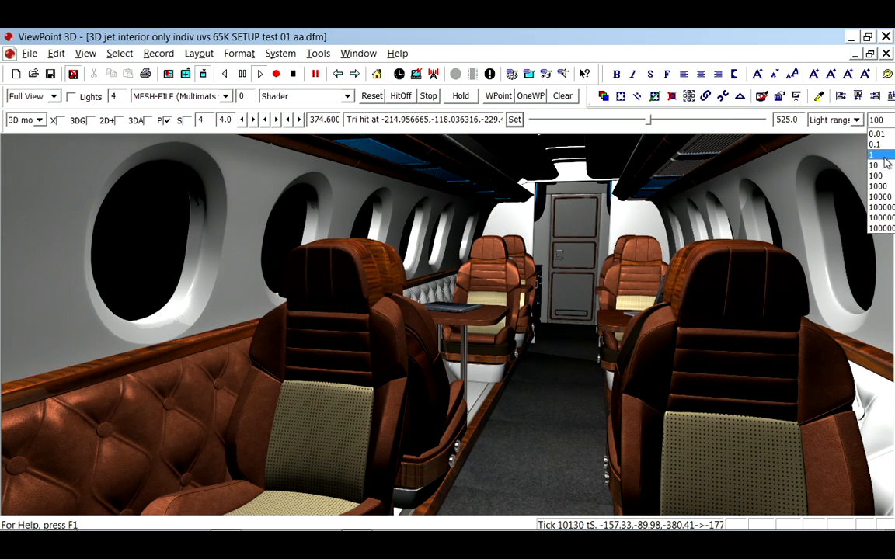
click(886, 166)
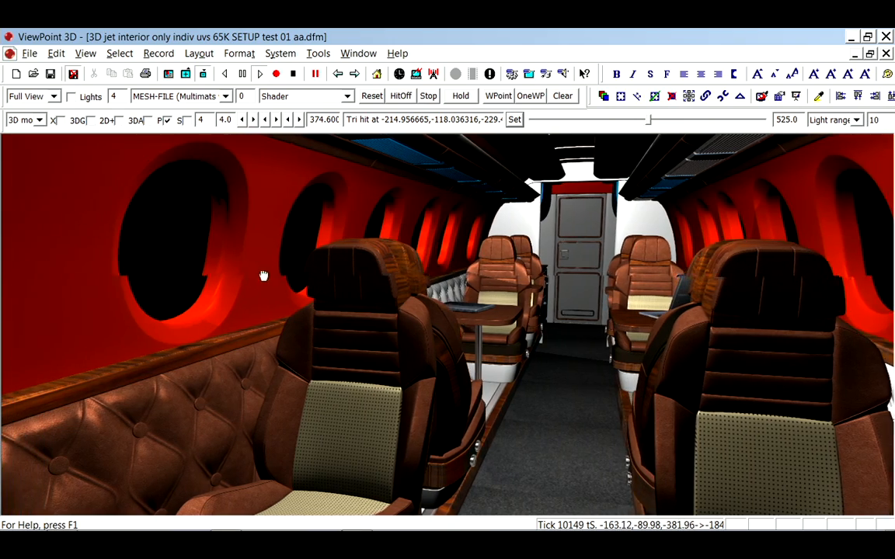
Move along the cabin to view the white window wall panels up close
mouse_move(355, 232)
mouse_down()
mouse_move(389, 323)
mouse_move(280, 257)
mouse_up()
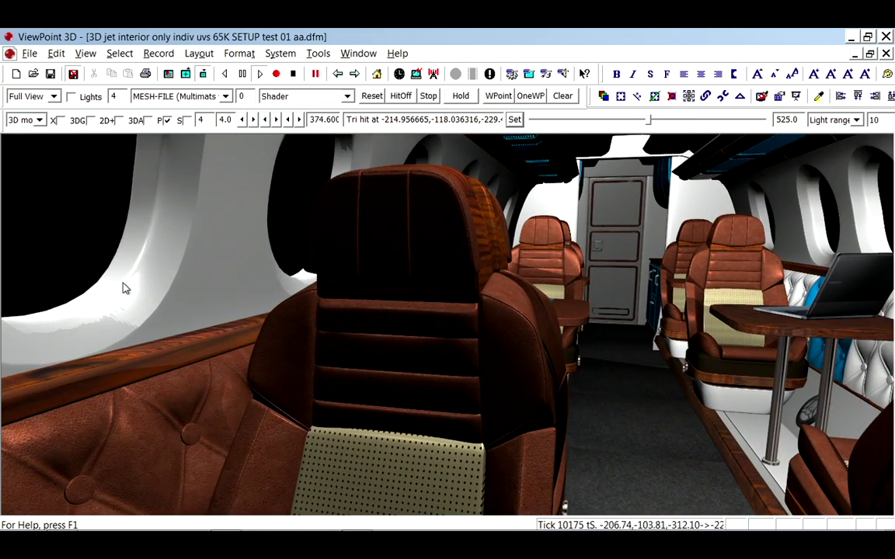
mouse_move(123, 288)
mouse_down()
mouse_move(219, 345)
mouse_move(226, 305)
mouse_up()
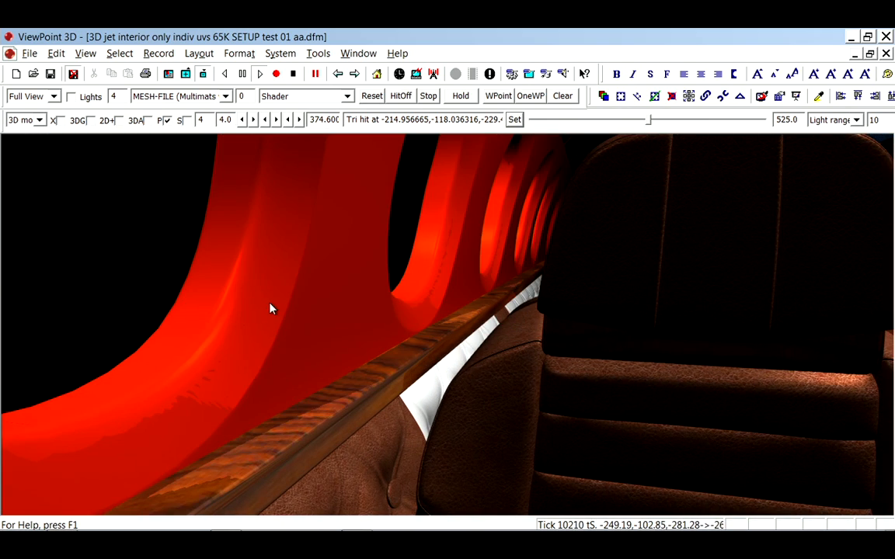
drag(241, 271, 272, 309)
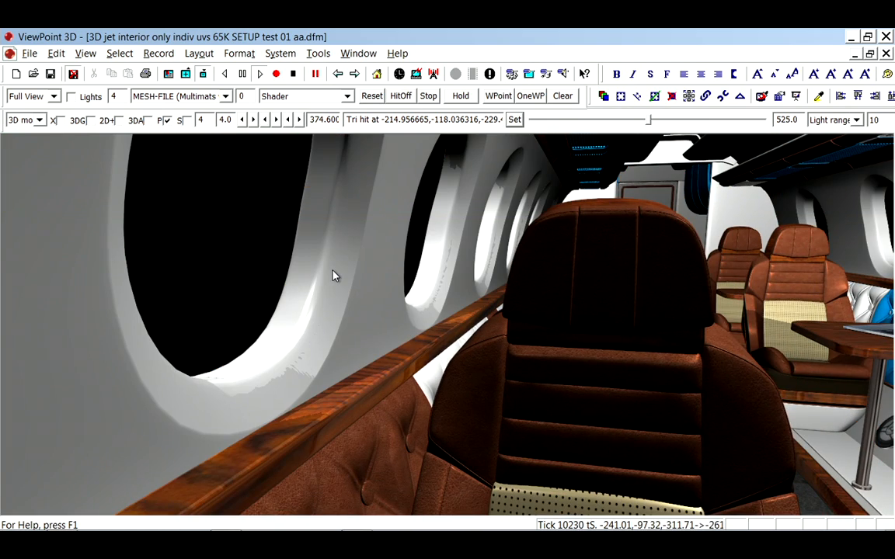
drag(333, 275, 208, 286)
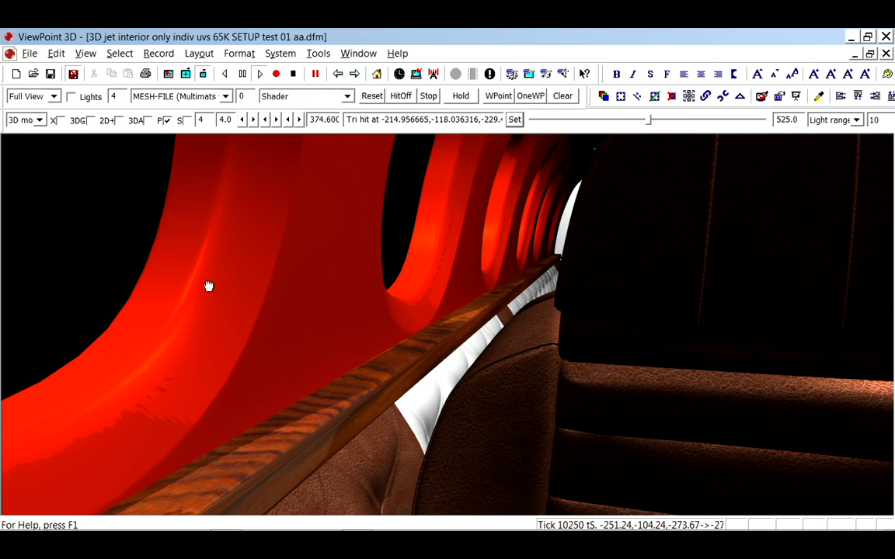
click(346, 95)
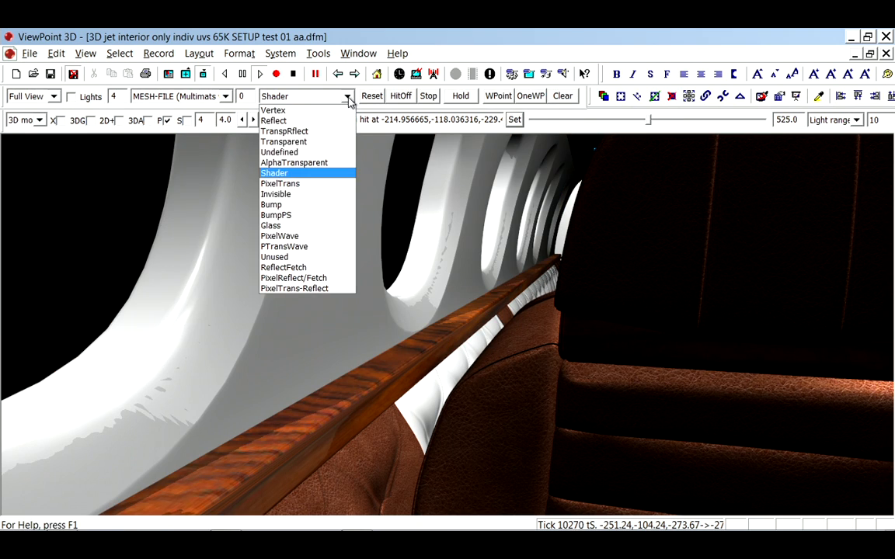
Set the wall panel material's shader to BumpPS after trying neighbouring entries
click(296, 216)
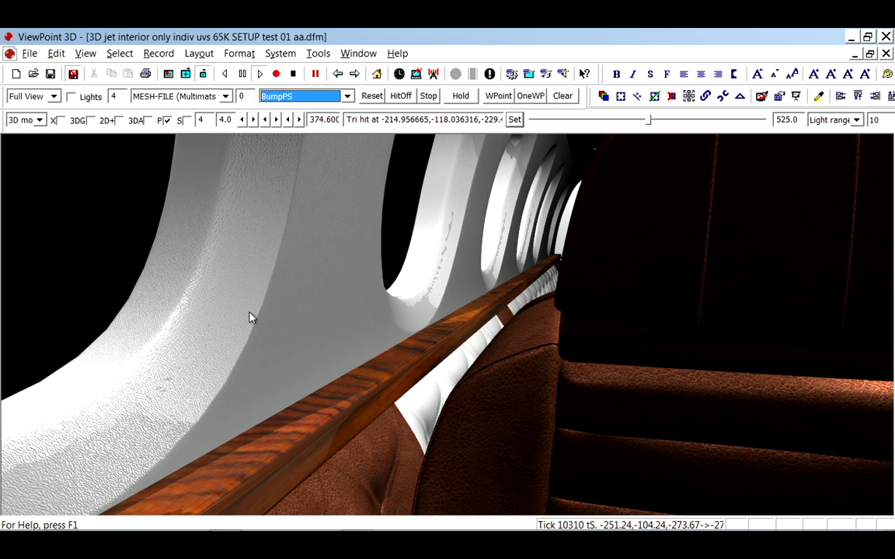
key(Down)
key(Down)
key(Up)
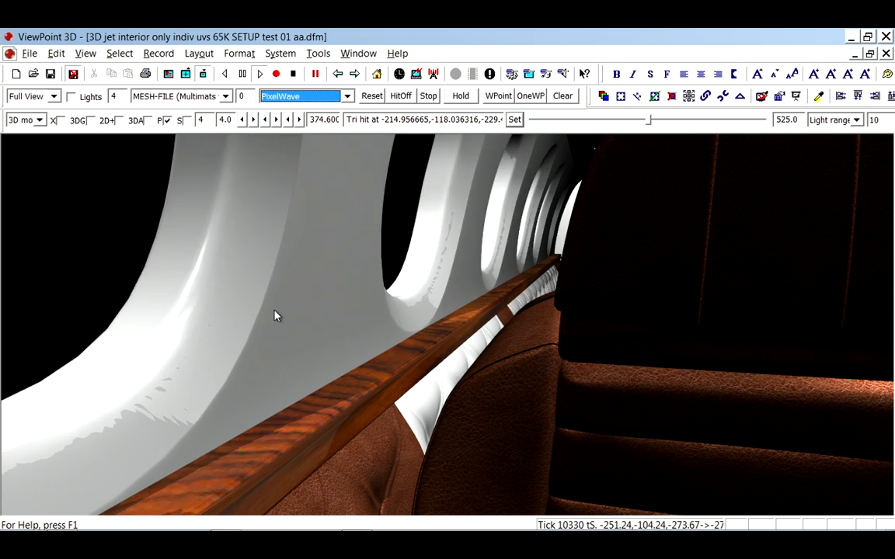
key(Up)
Bring up the Interior object's 3D Object Properties from the wall panel
click(274, 315)
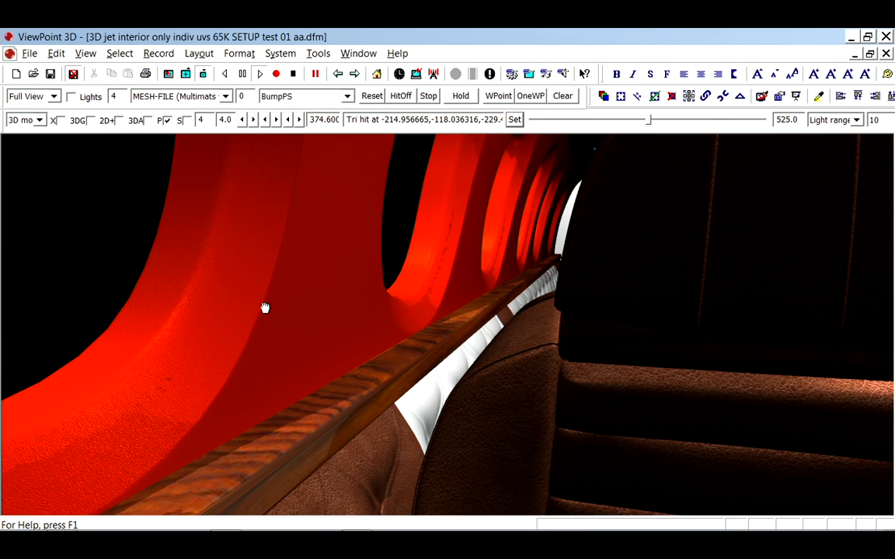
drag(274, 315, 264, 308)
key(Escape)
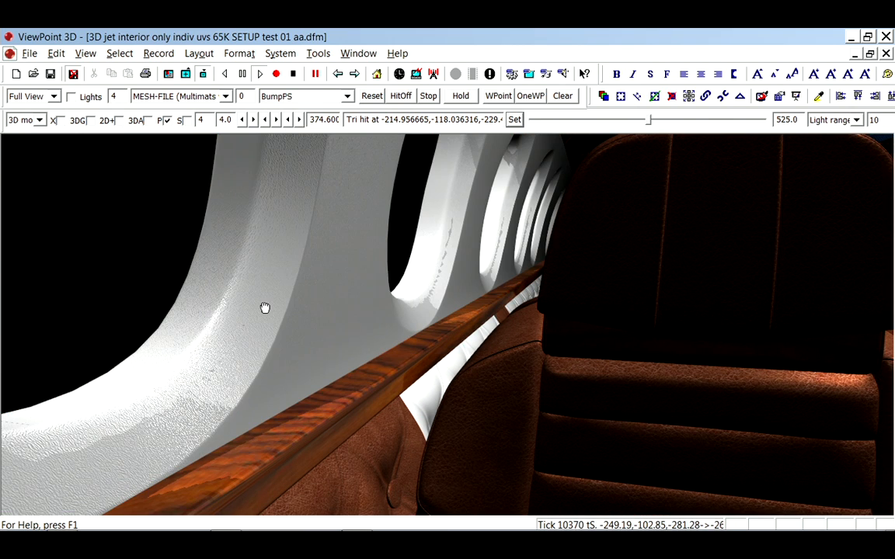
scroll(264, 308, down, 3)
double_click(280, 272)
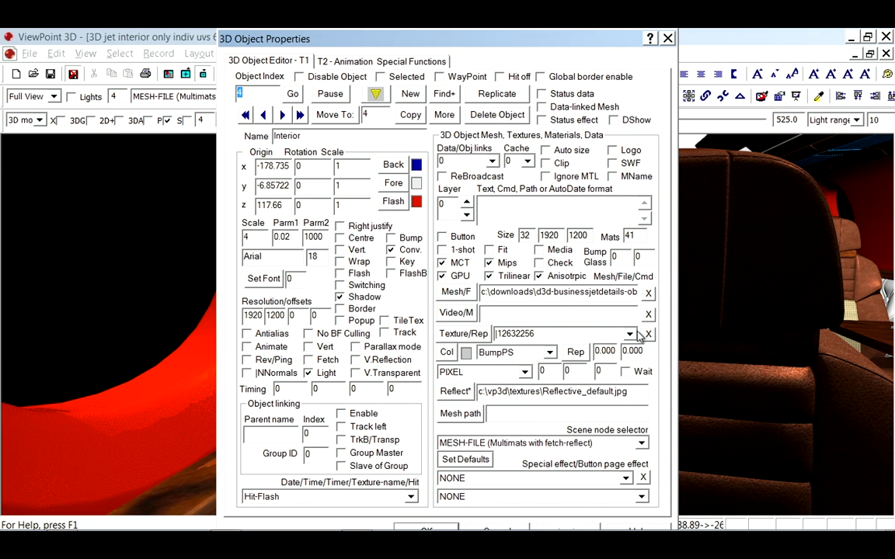
Choose 08-plast09b.jpg as the wall material's texture and close the properties
click(630, 334)
scroll(574, 388, down, 5)
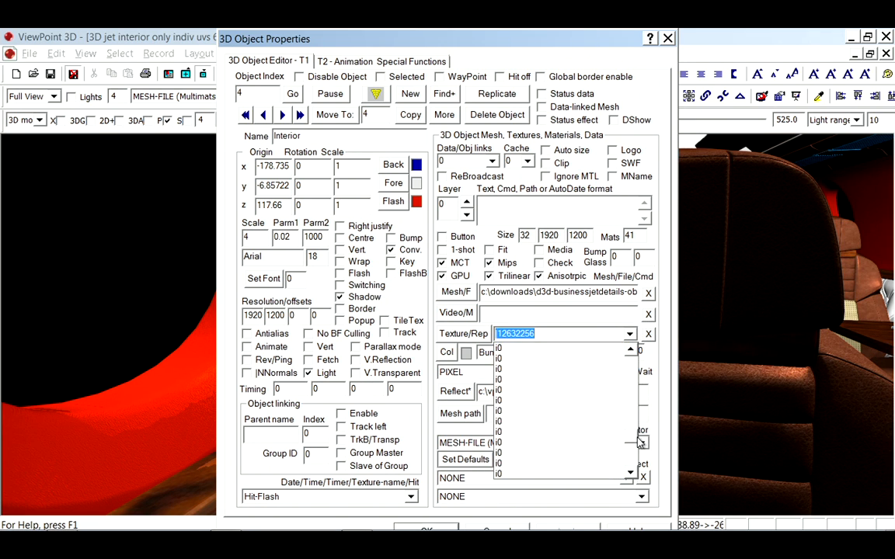
scroll(575, 404, up, 5)
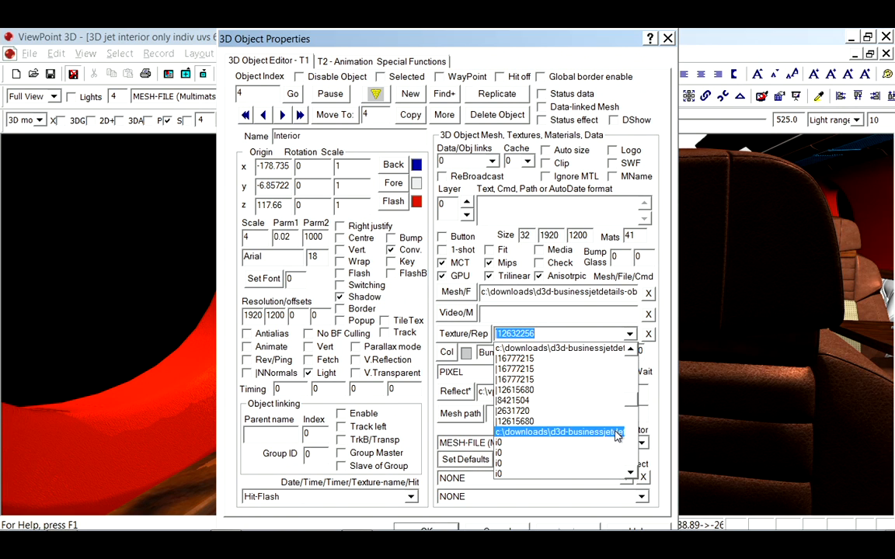
click(618, 432)
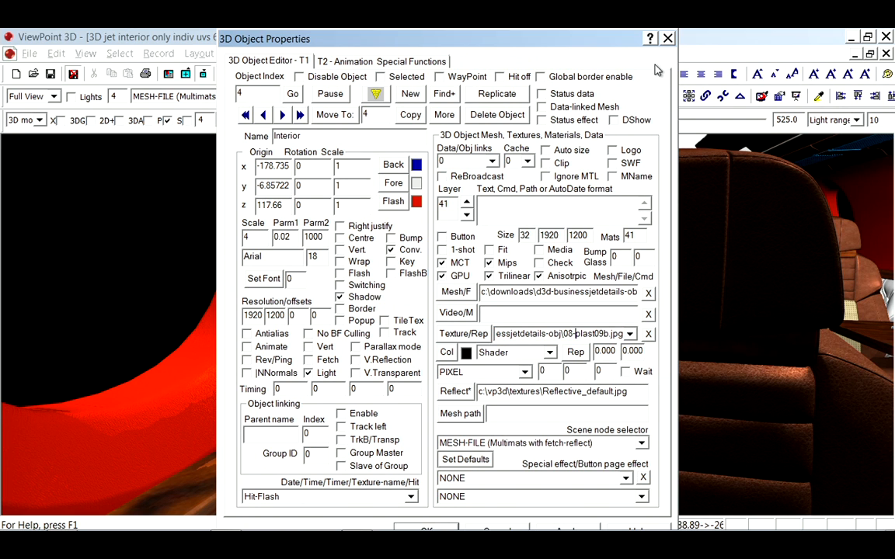
key(Escape)
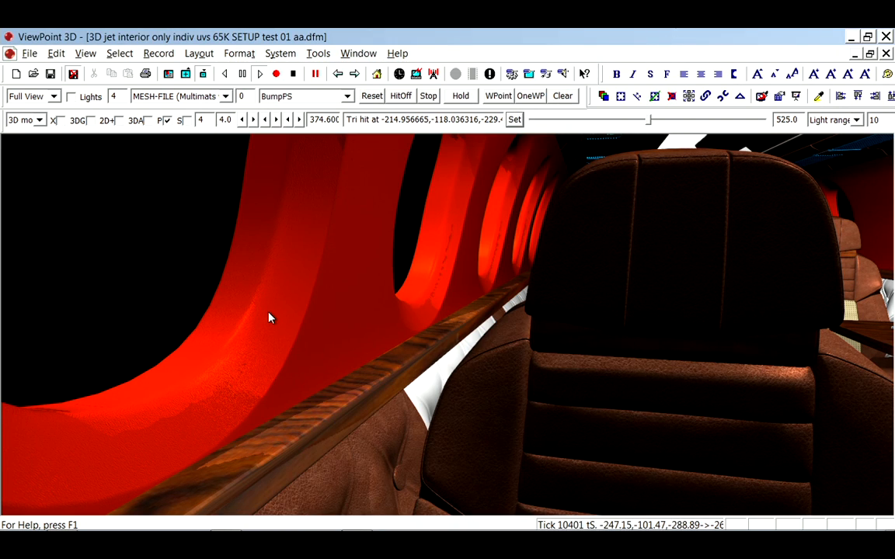
click(266, 441)
key(ctrl+z)
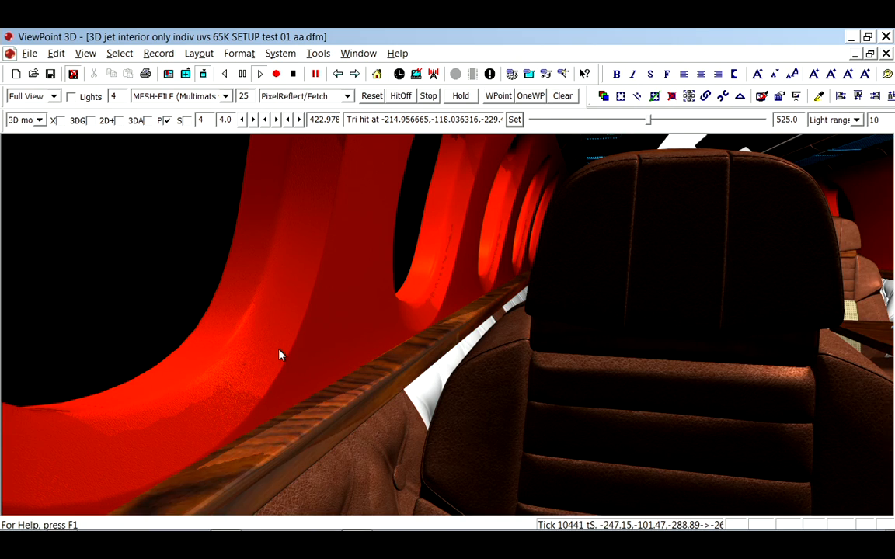
click(295, 433)
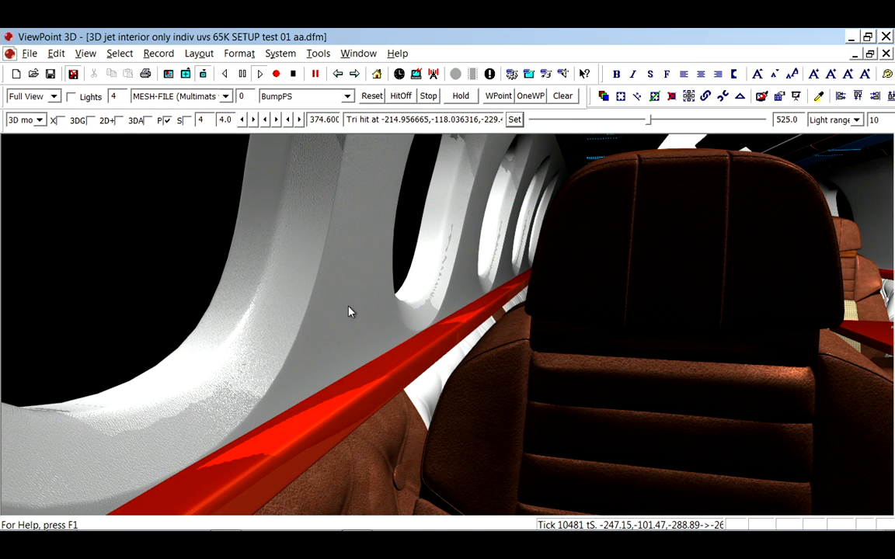
click(337, 415)
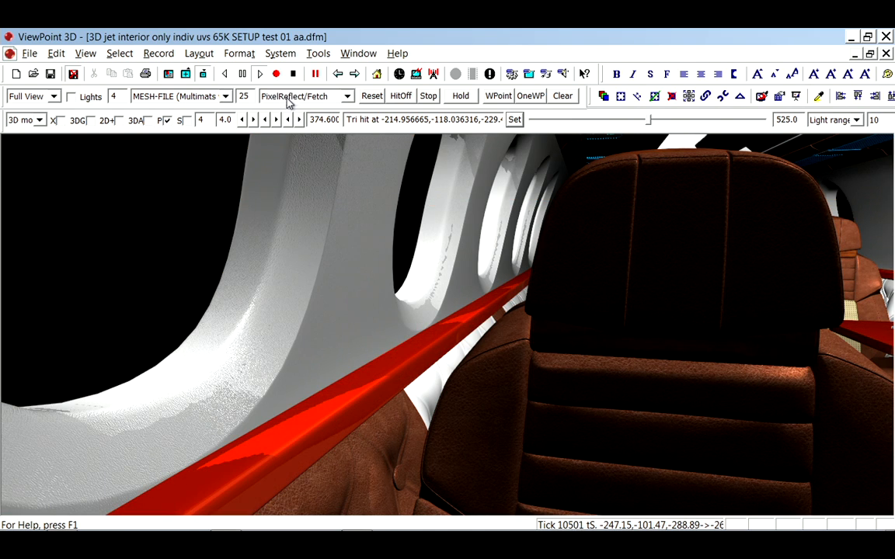
key(ctrl+z)
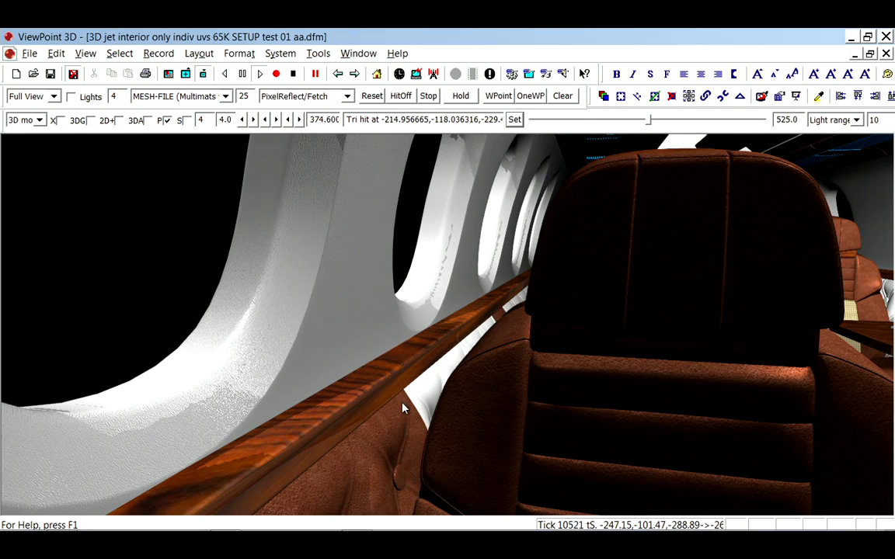
click(394, 372)
mouse_move(394, 373)
mouse_down()
mouse_move(521, 337)
mouse_move(531, 369)
mouse_move(543, 322)
mouse_up()
click(530, 369)
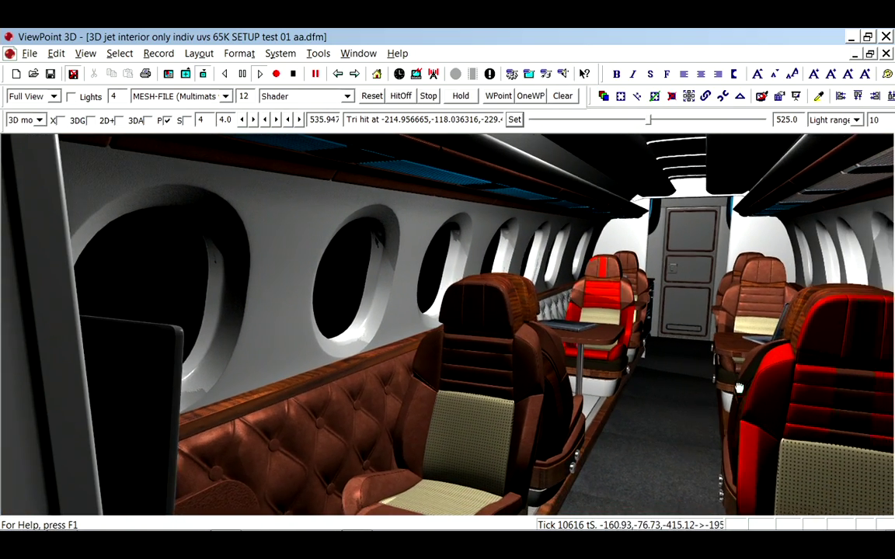
Orbit the cabin view to centre the cabin door and front-left seat
drag(785, 398, 476, 354)
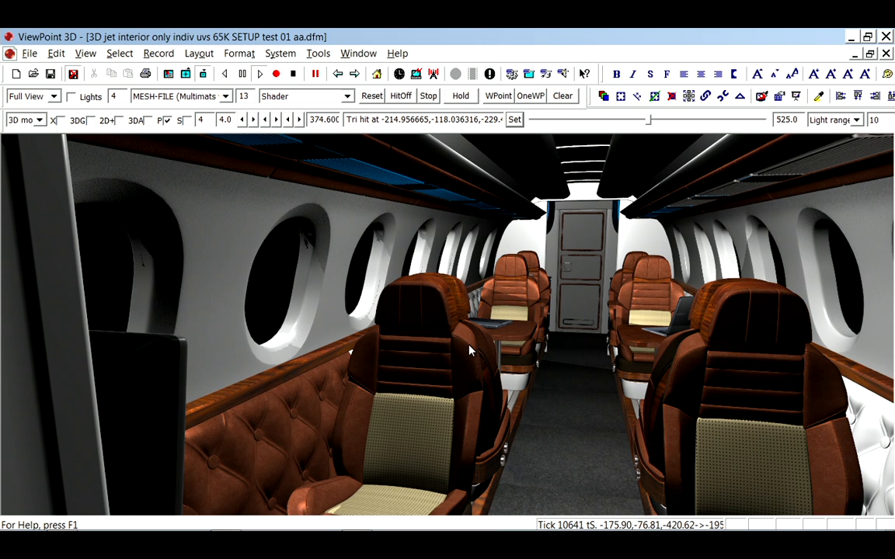
click(427, 313)
drag(427, 313, 439, 355)
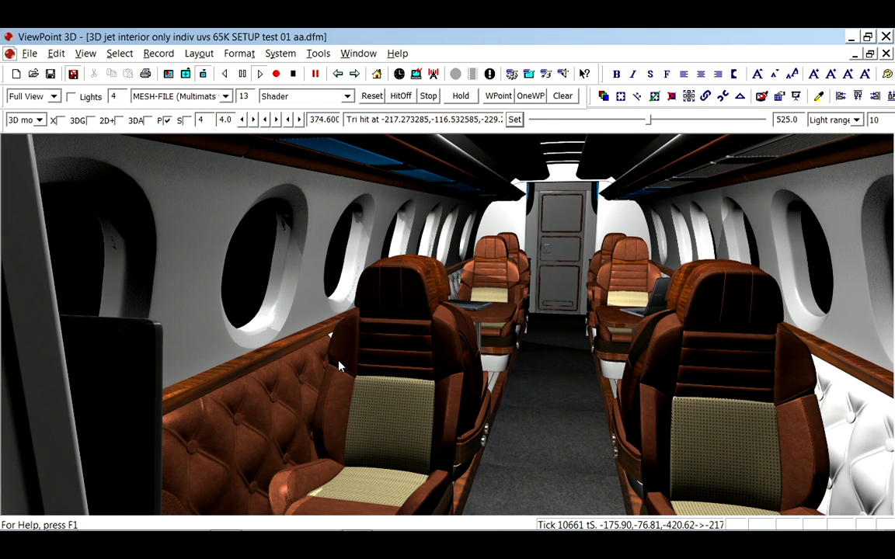
drag(345, 364, 453, 334)
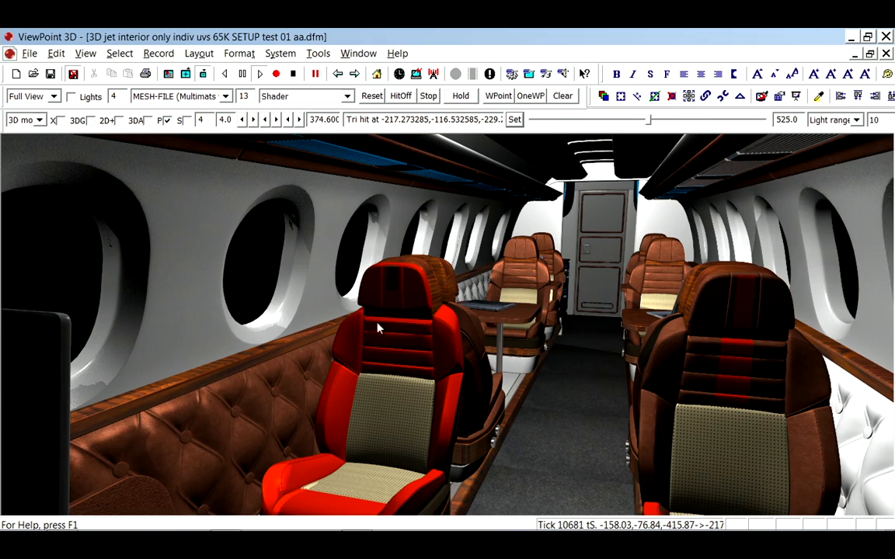
drag(378, 328, 466, 326)
Raise the Light range to 100, turn toward the front cabin and return to Explorer
click(878, 120)
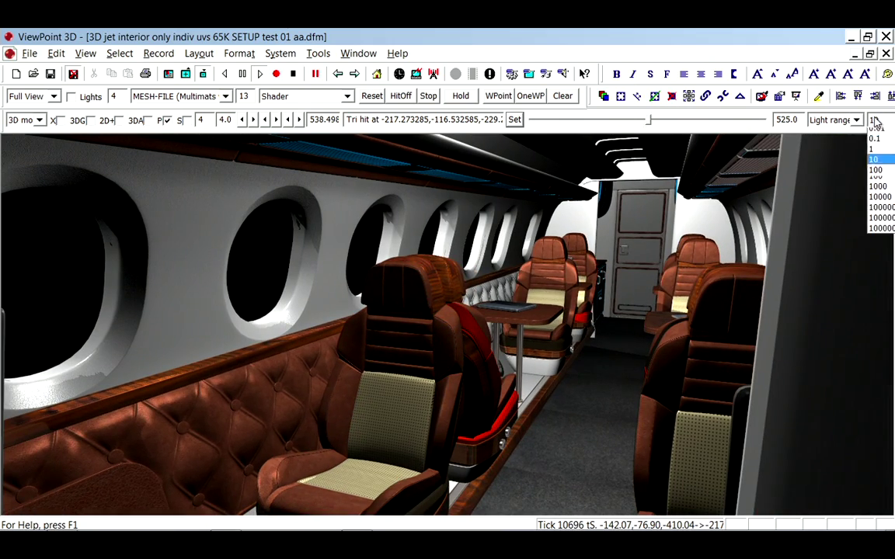
click(878, 177)
mouse_move(393, 286)
mouse_down()
mouse_move(632, 283)
mouse_move(347, 318)
mouse_up()
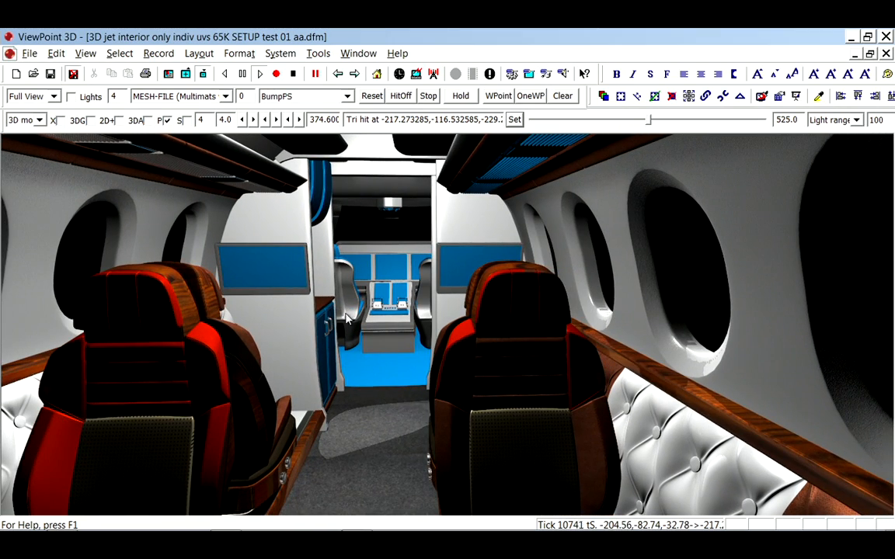
scroll(347, 318, up, 3)
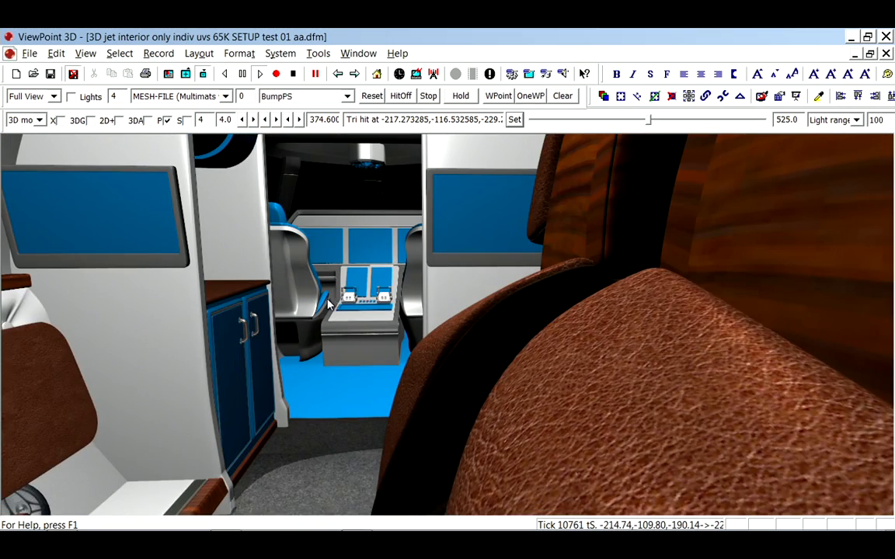
scroll(328, 304, down, 3)
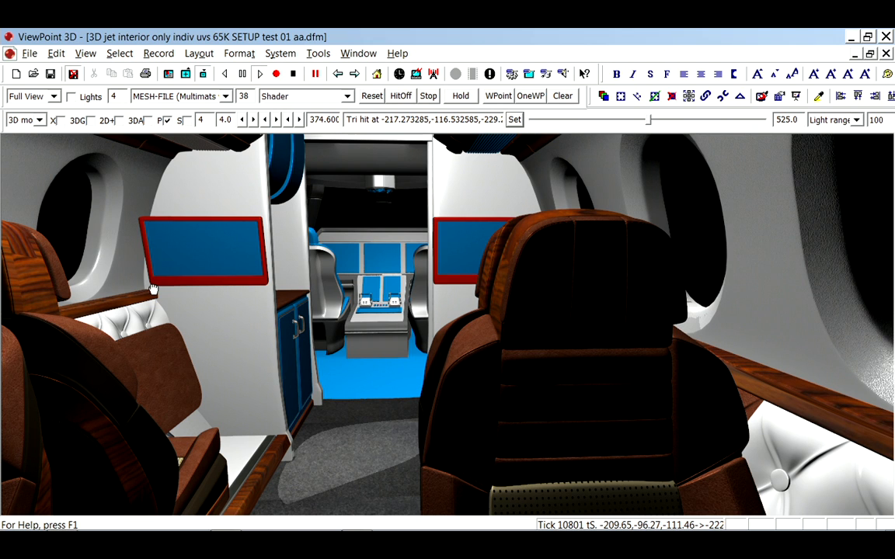
key(alt+Tab)
key(alt+Tab)
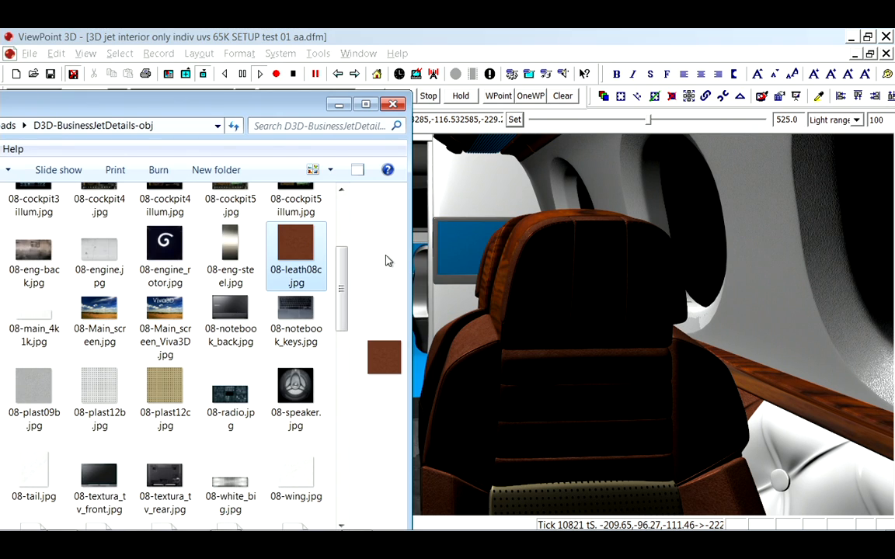
drag(286, 109, 684, 70)
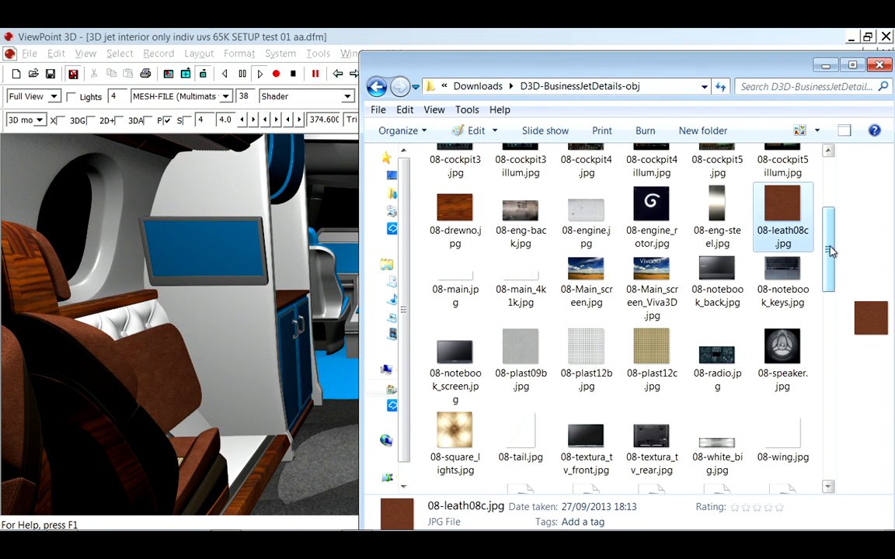
drag(830, 233, 831, 280)
Apply 08-textura_tv_front.jpg to the cabin TV screen beside the seat
click(456, 247)
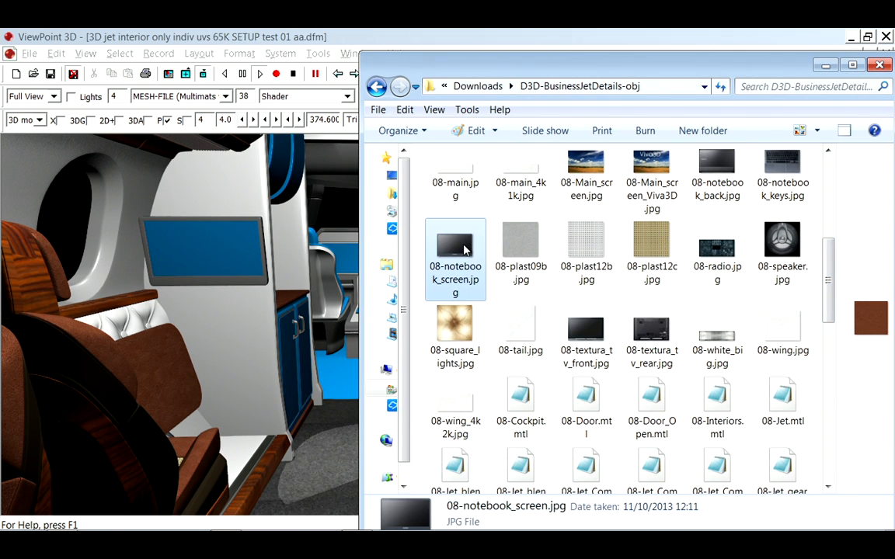
click(653, 332)
click(584, 333)
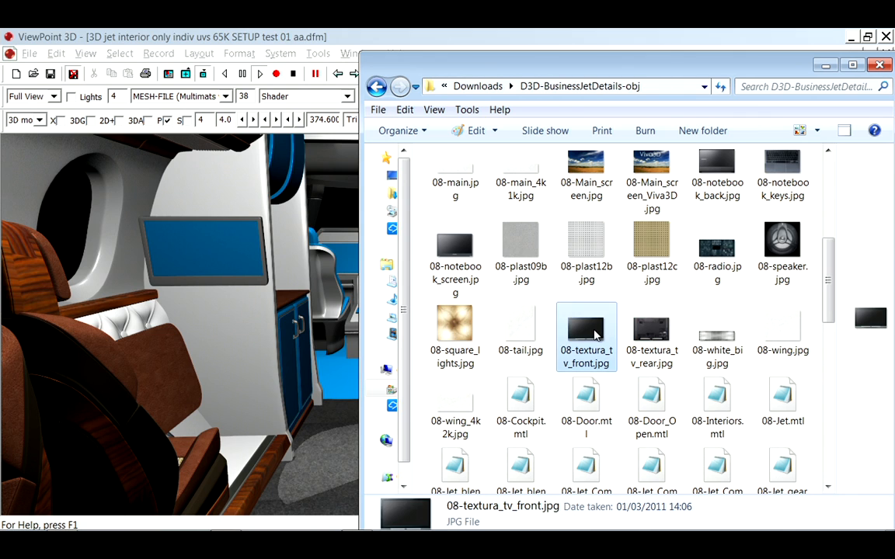
drag(581, 333, 268, 250)
drag(150, 286, 152, 285)
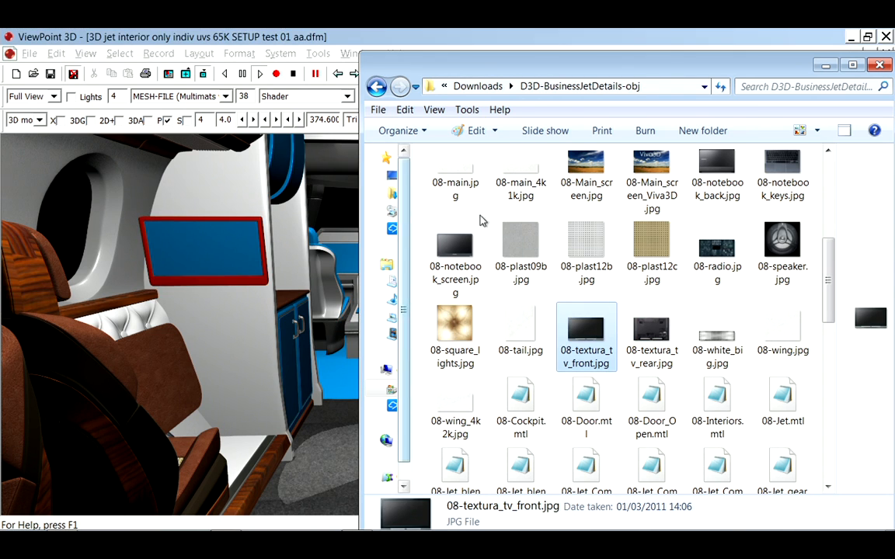
Put 08-Main_screen_Viva3D.jpg on the TV screen and orbit to inspect it
click(651, 178)
drag(651, 179, 150, 268)
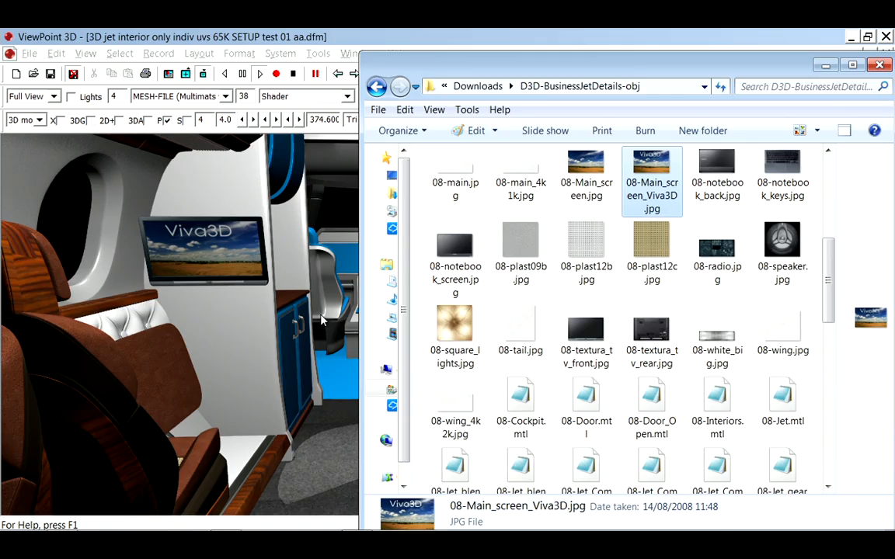
click(319, 321)
mouse_move(319, 321)
mouse_down()
mouse_move(171, 313)
mouse_move(169, 269)
mouse_up()
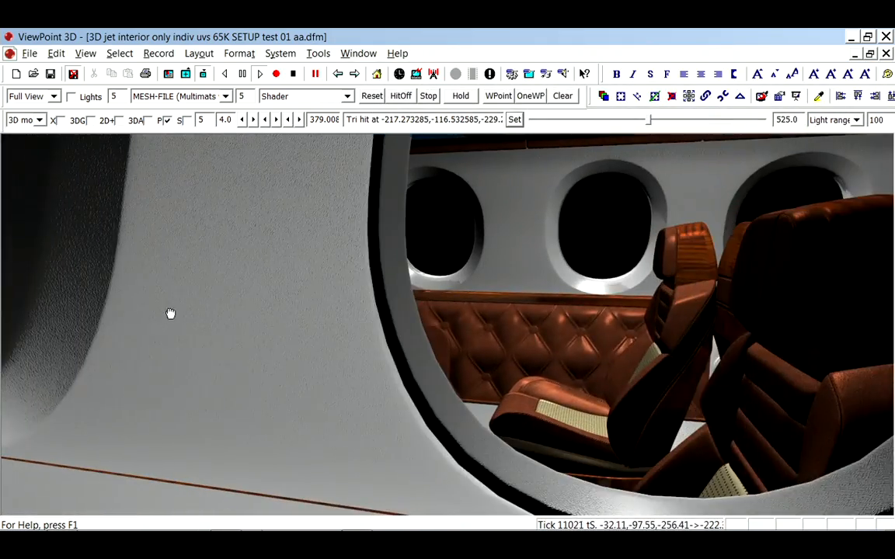
scroll(189, 306, up, 3)
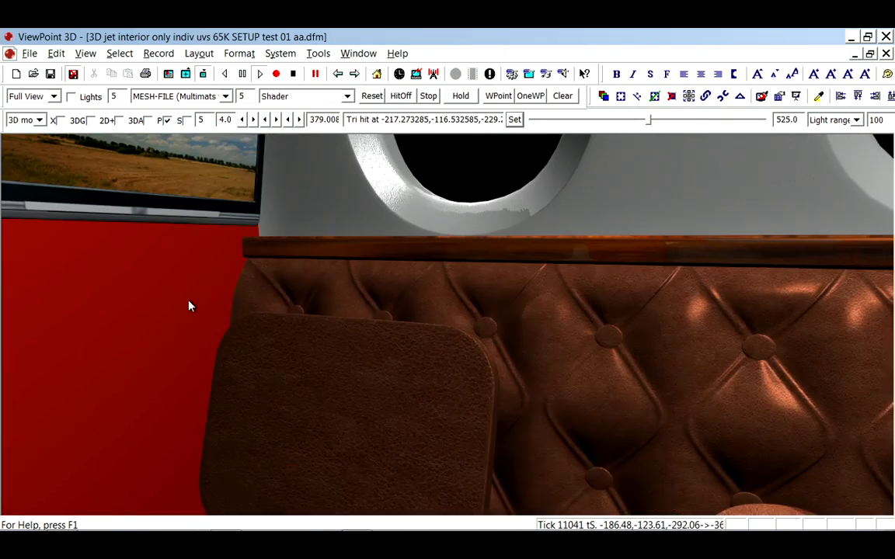
scroll(189, 306, down, 3)
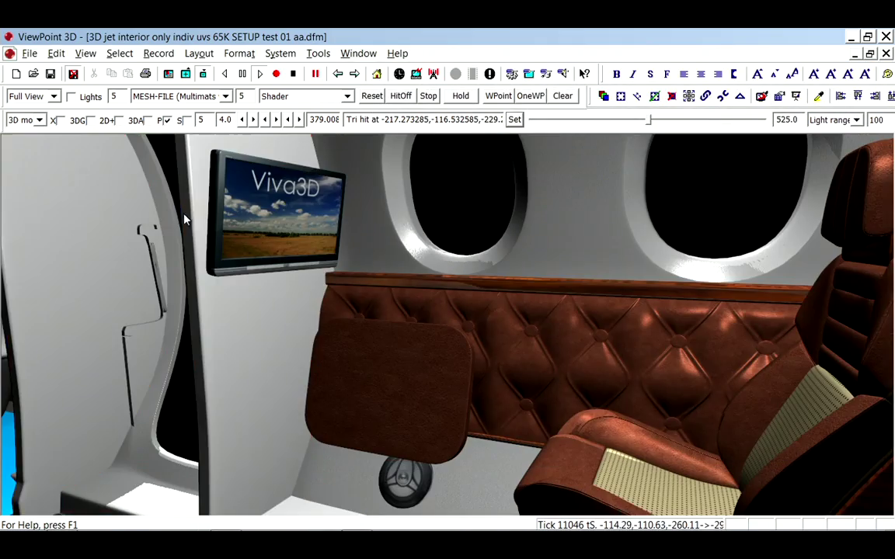
click(215, 160)
Apply 08-textura_tv_rear.jpg to the TV back and move the camera toward the cockpit
click(419, 290)
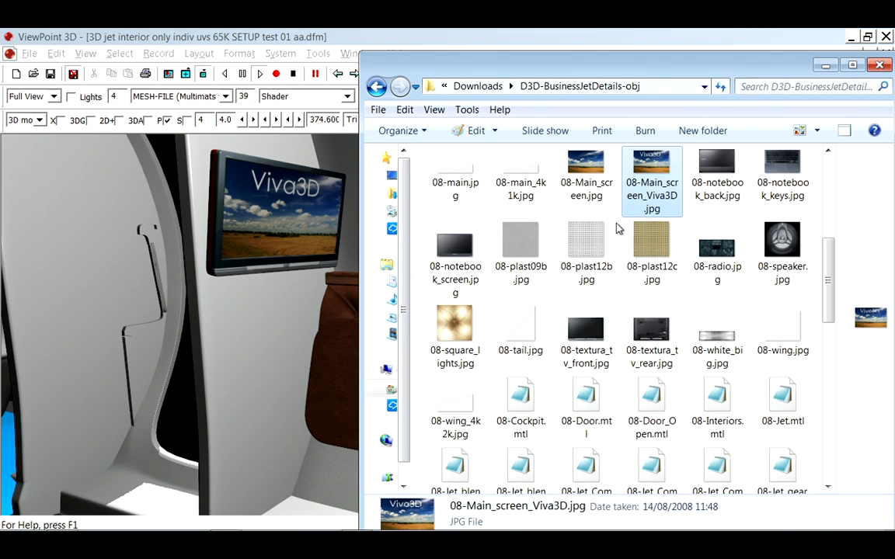
drag(660, 341, 216, 158)
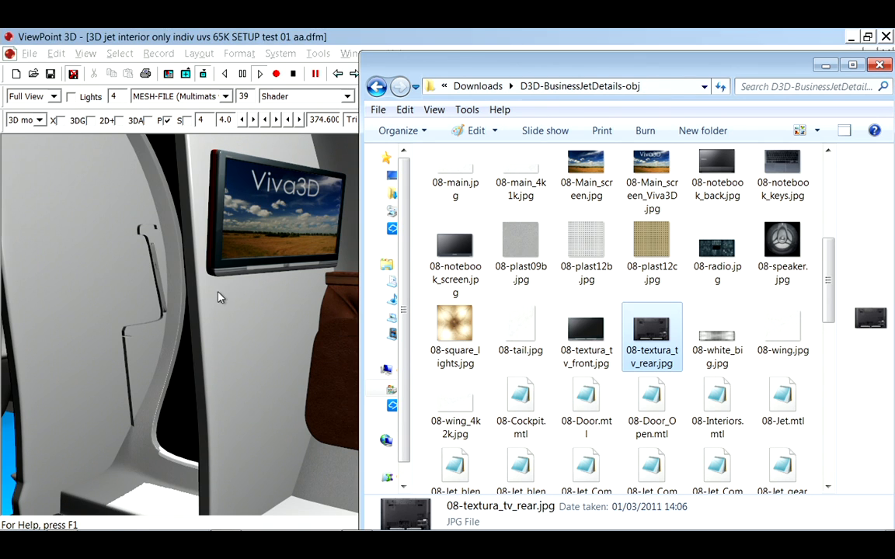
drag(218, 297, 366, 277)
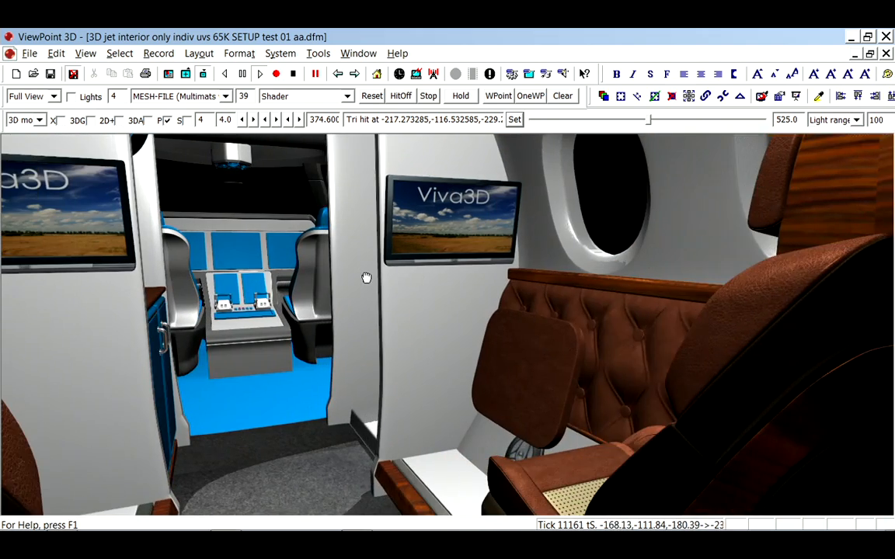
drag(366, 277, 332, 237)
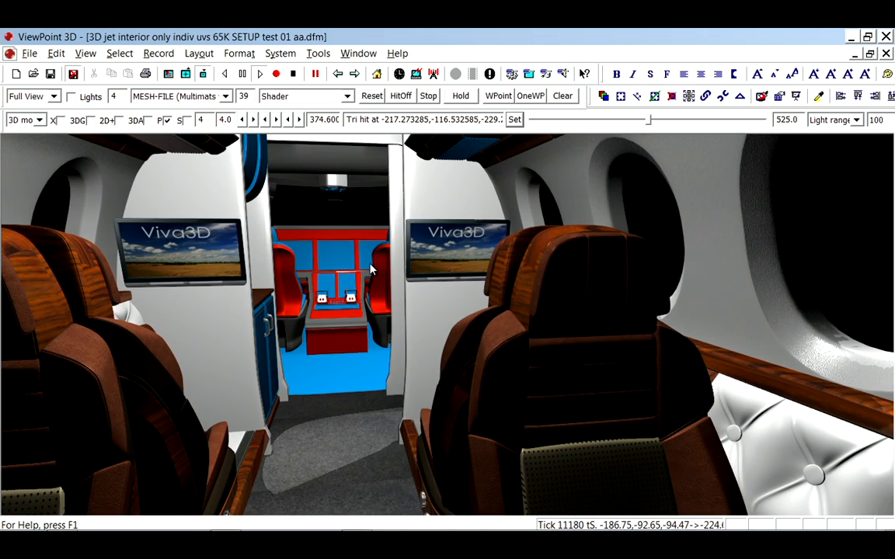
key(ctrl+z)
key(alt+Tab)
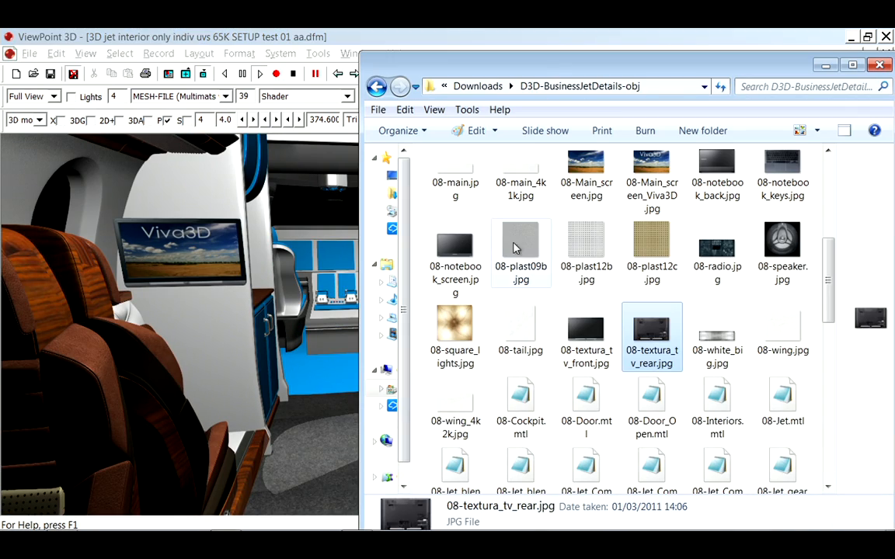
drag(829, 276, 840, 211)
Texture the cockpit displays with 08-cockpit1/cockpit3 and their illum images, and carpet the cockpit floor with 08-carpet.jpg
drag(460, 223, 303, 248)
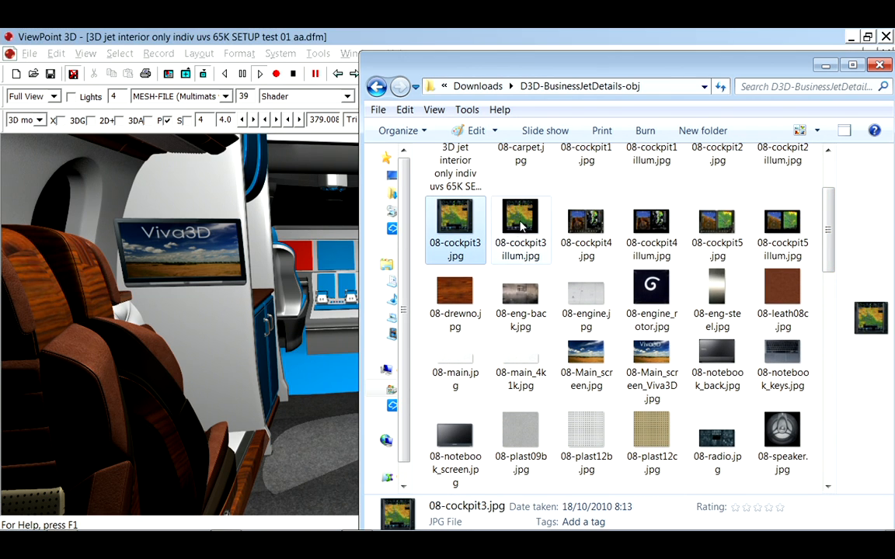
drag(520, 222, 301, 233)
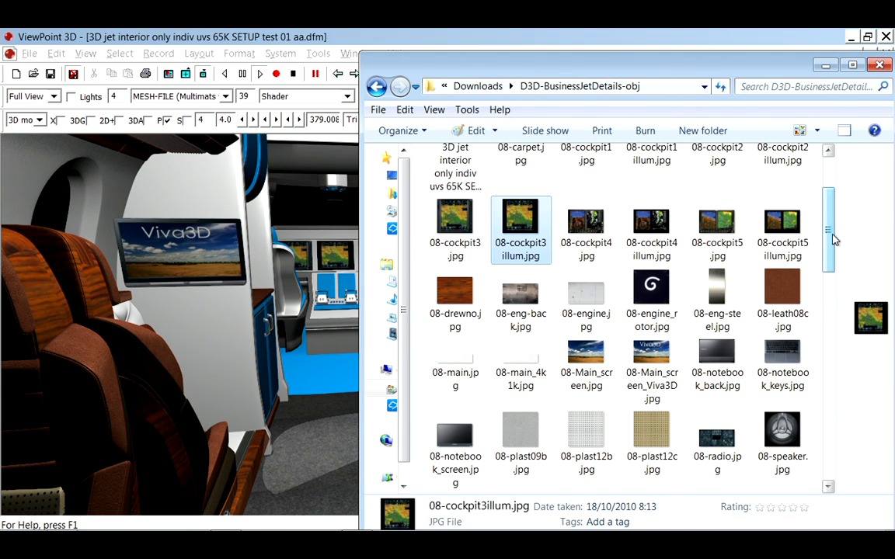
scroll(668, 249, up, 2)
drag(587, 231, 334, 221)
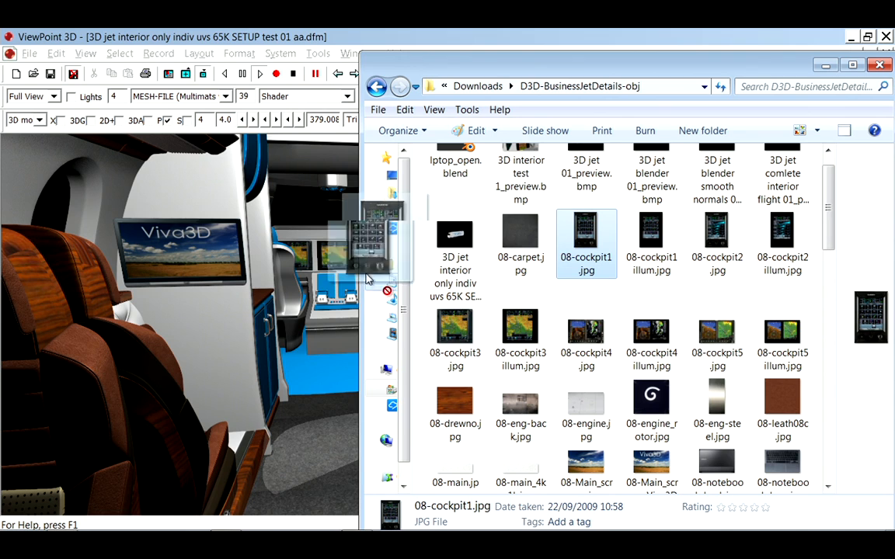
drag(651, 233, 346, 287)
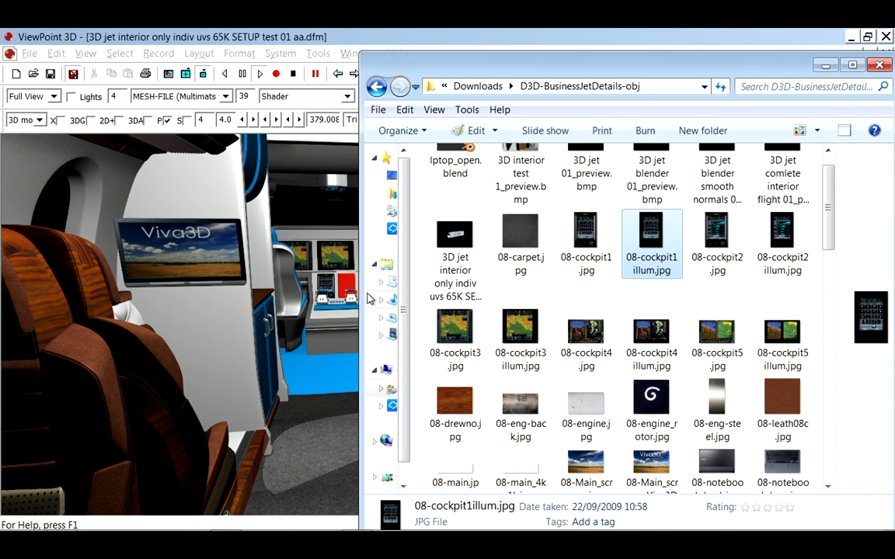
click(319, 268)
key(alt+Tab)
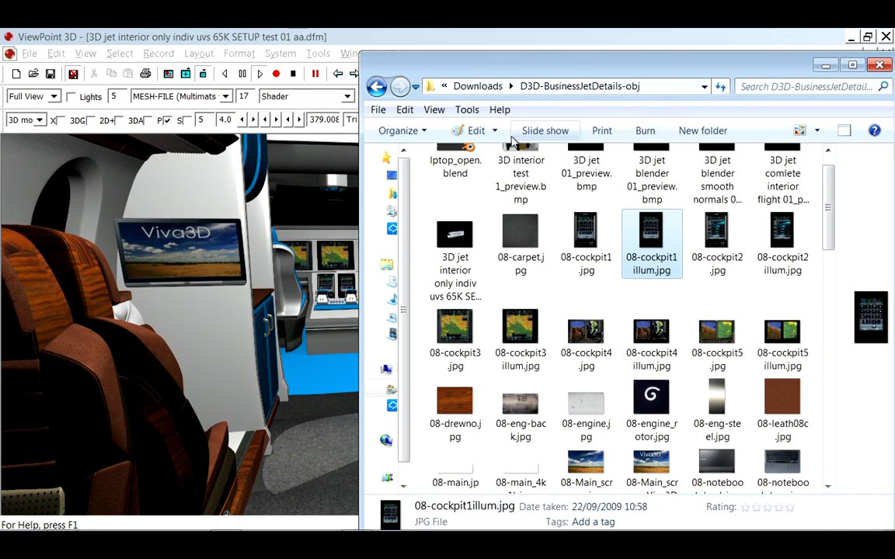
drag(487, 70, 579, 70)
drag(561, 331, 364, 260)
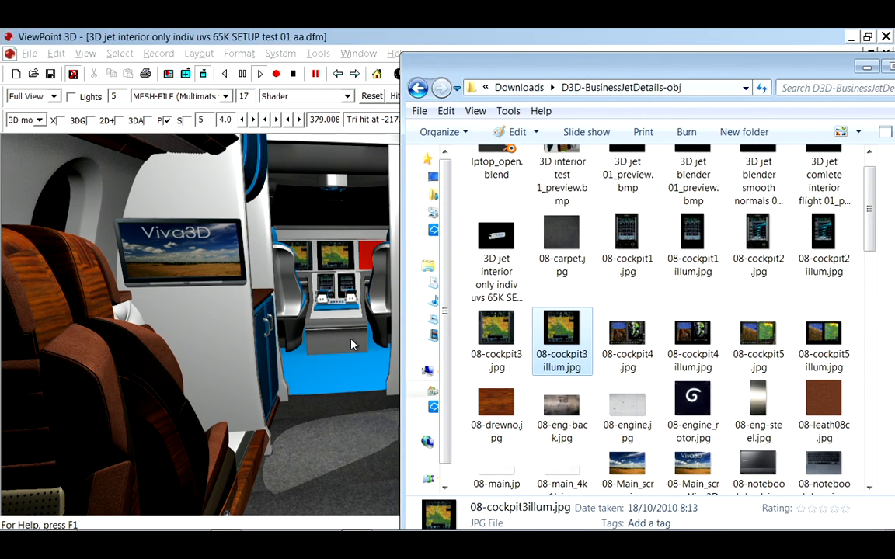
click(338, 372)
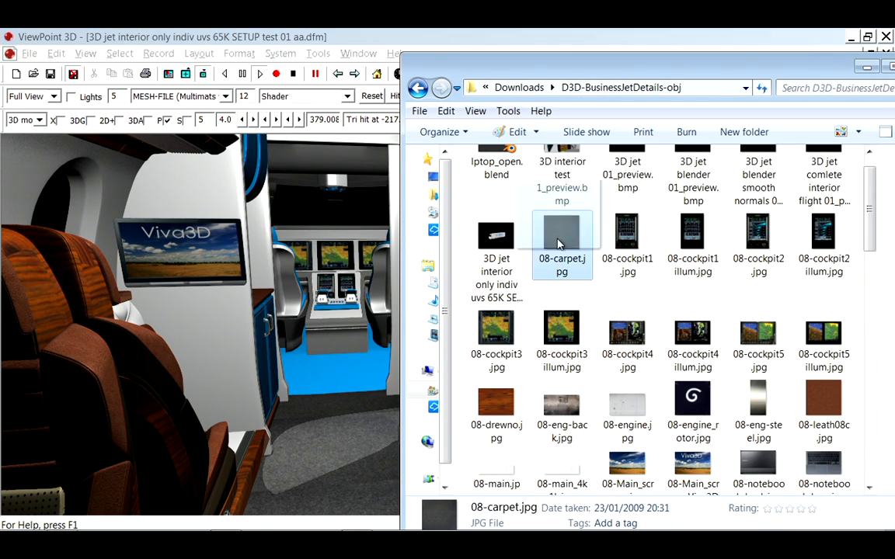
drag(562, 241, 343, 366)
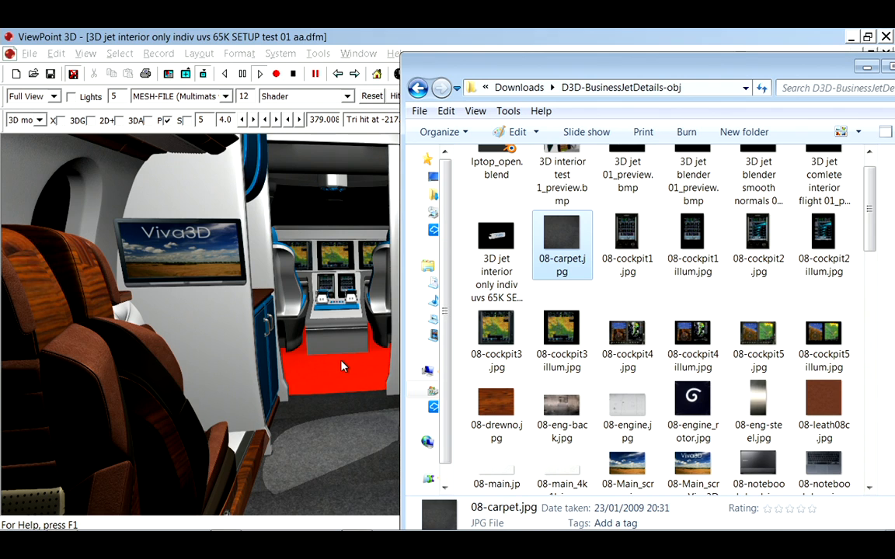
Review the carpeted floor, seat trim and cockpit mesh by selecting and clearing each
click(341, 366)
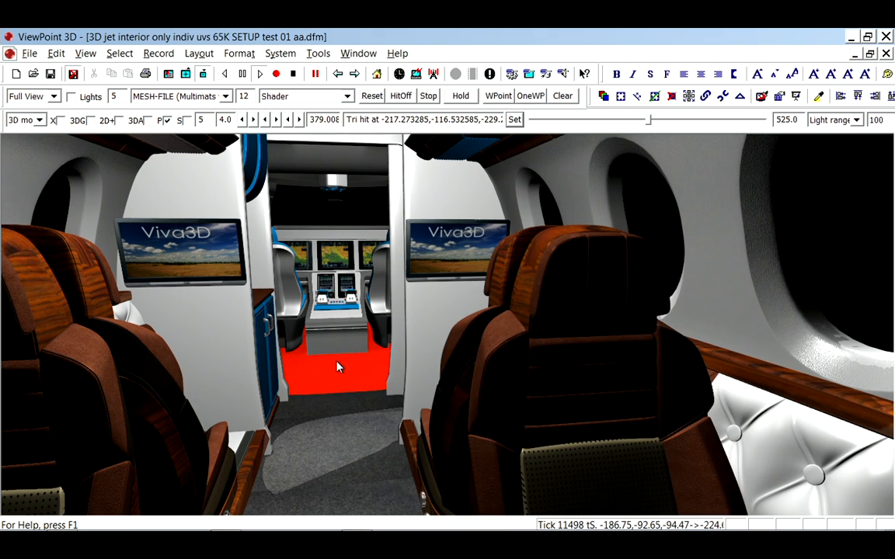
click(340, 365)
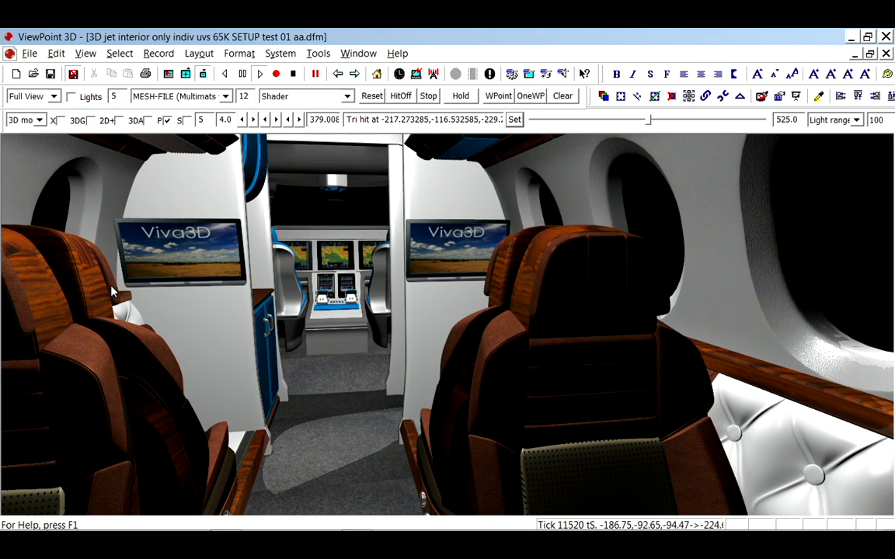
click(497, 337)
click(459, 318)
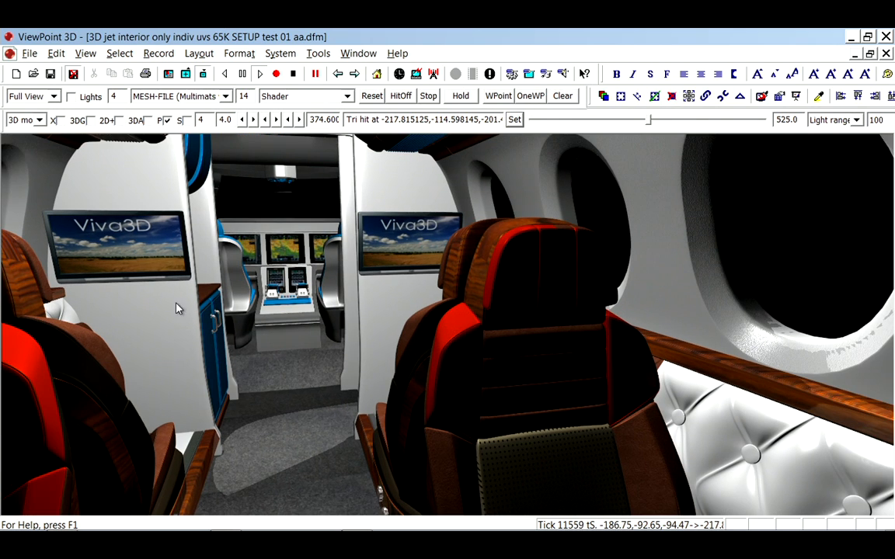
click(369, 270)
click(348, 277)
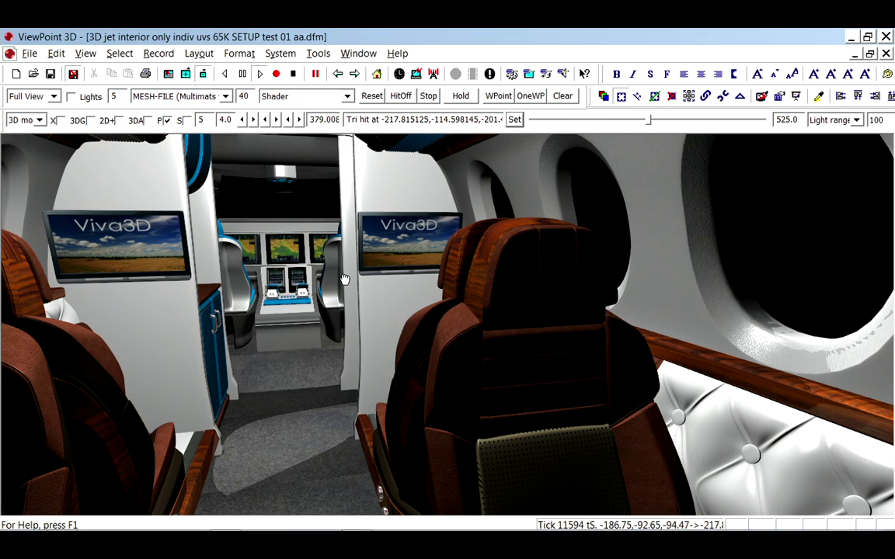
Give the cabin mesh the PixelReflect/Fetch shader and bring up Flight cockpit properties
click(679, 349)
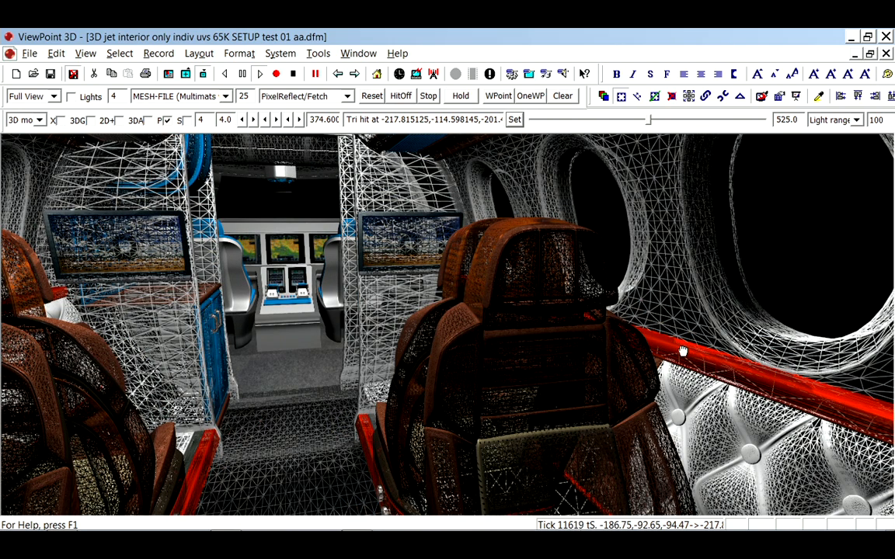
click(682, 352)
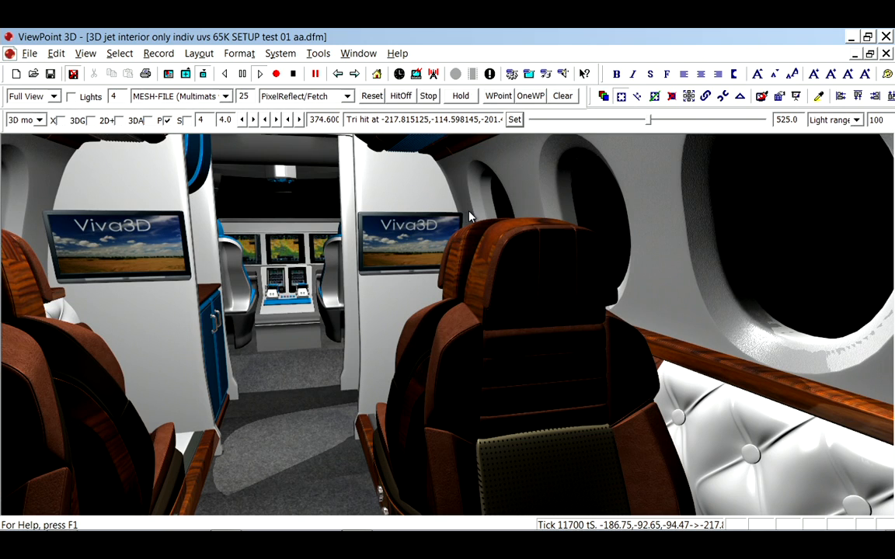
double_click(394, 227)
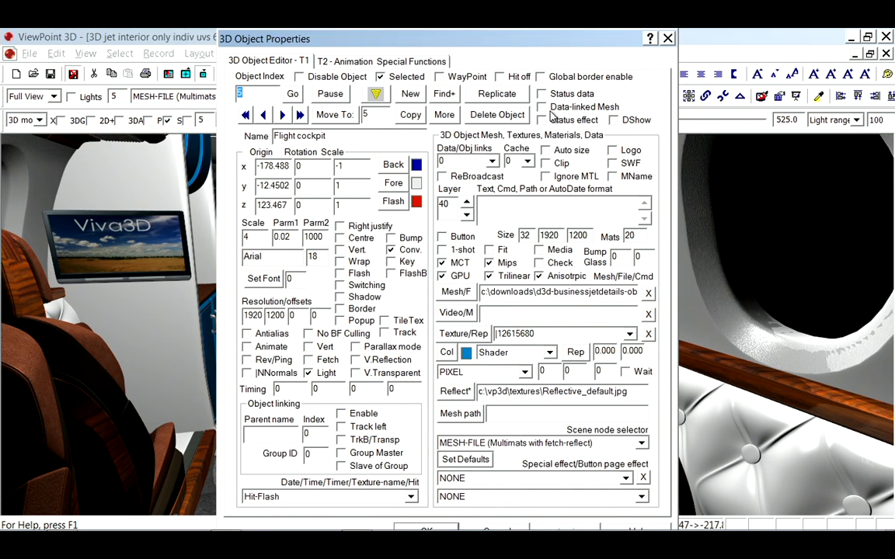
Step to the Movie overlay port screen object with CDROM_X2.MPG, untick Disable Object and apply
click(667, 39)
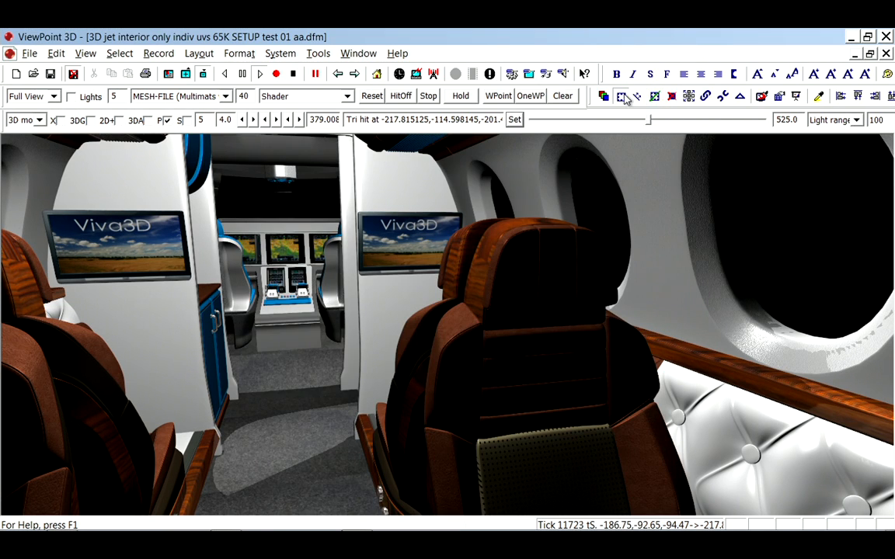
double_click(383, 240)
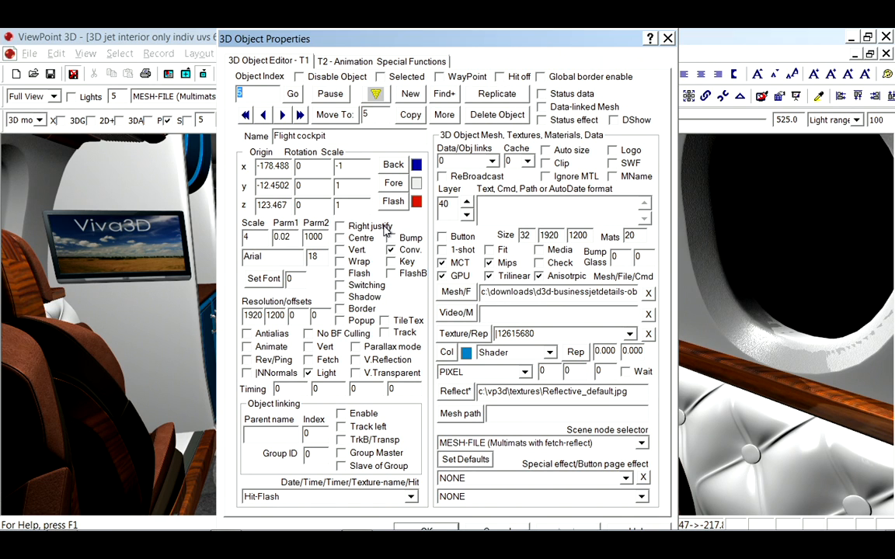
click(282, 115)
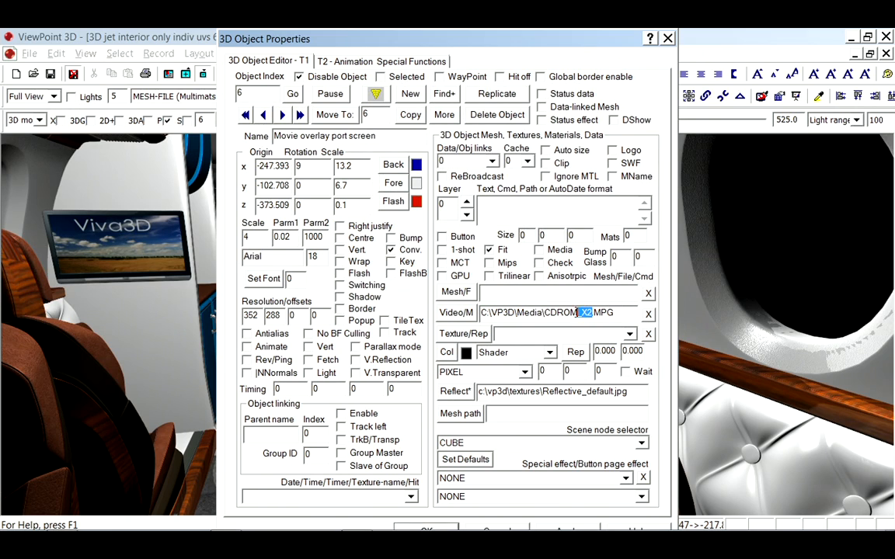
click(300, 76)
click(426, 528)
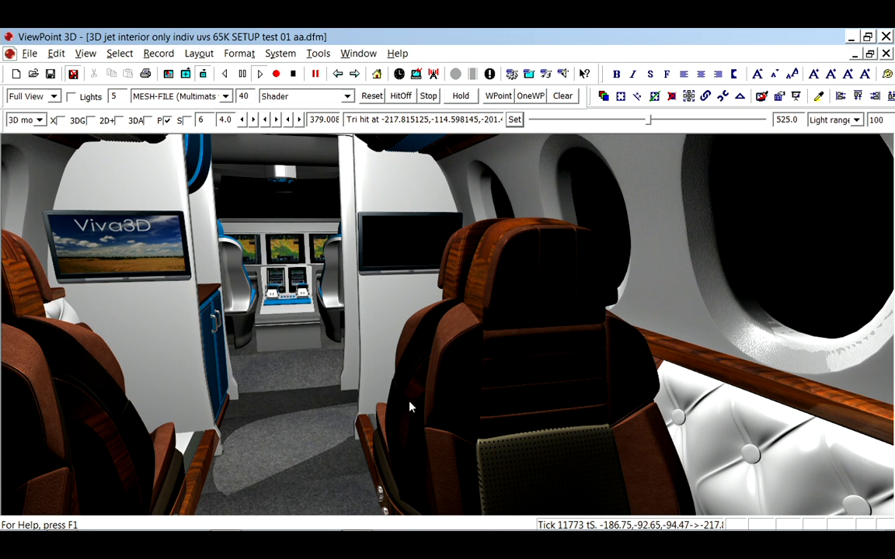
Restart playback so the TV video runs, tour down the aisle and reopen Flight cockpit properties
click(372, 96)
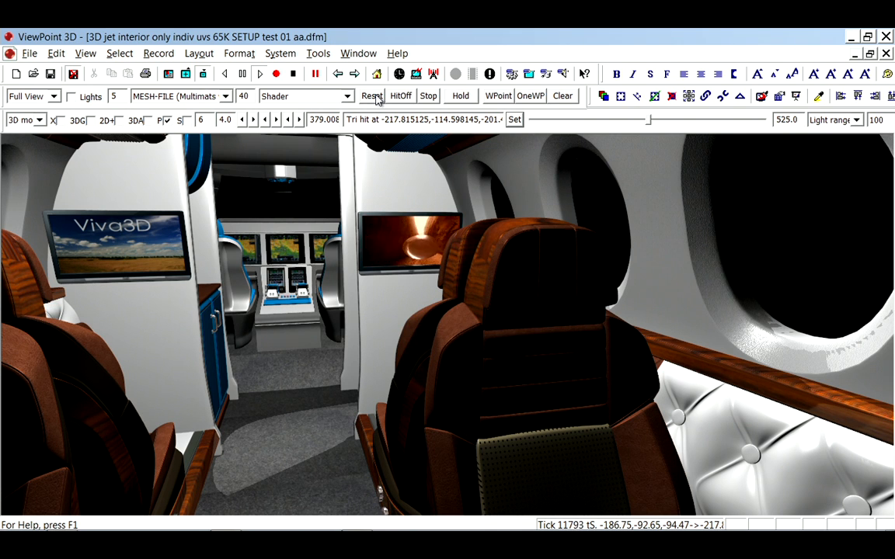
mouse_move(375, 284)
mouse_down()
mouse_move(300, 296)
mouse_move(334, 283)
mouse_up()
click(579, 243)
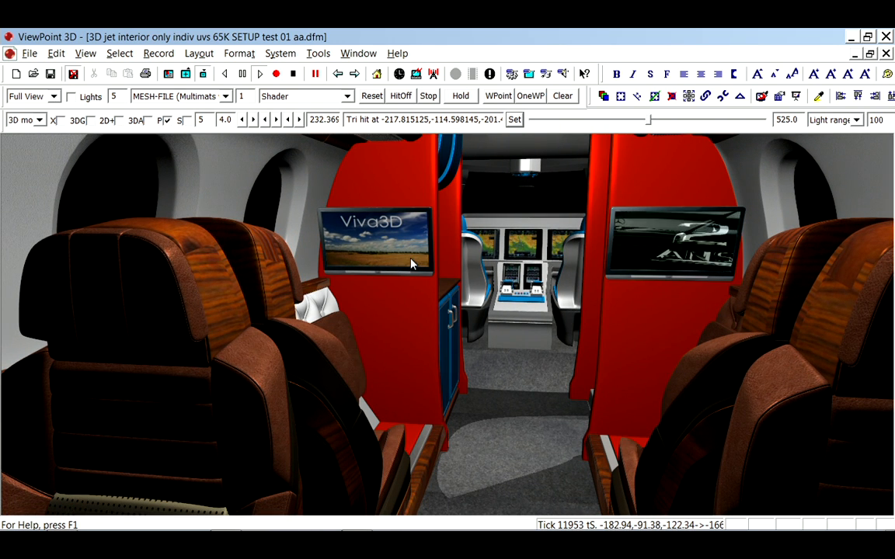
key(Escape)
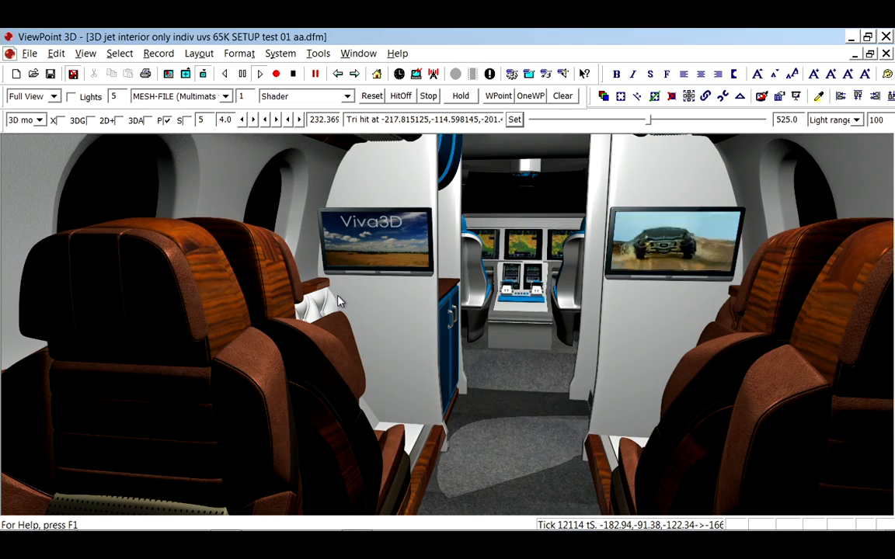
drag(338, 301, 595, 280)
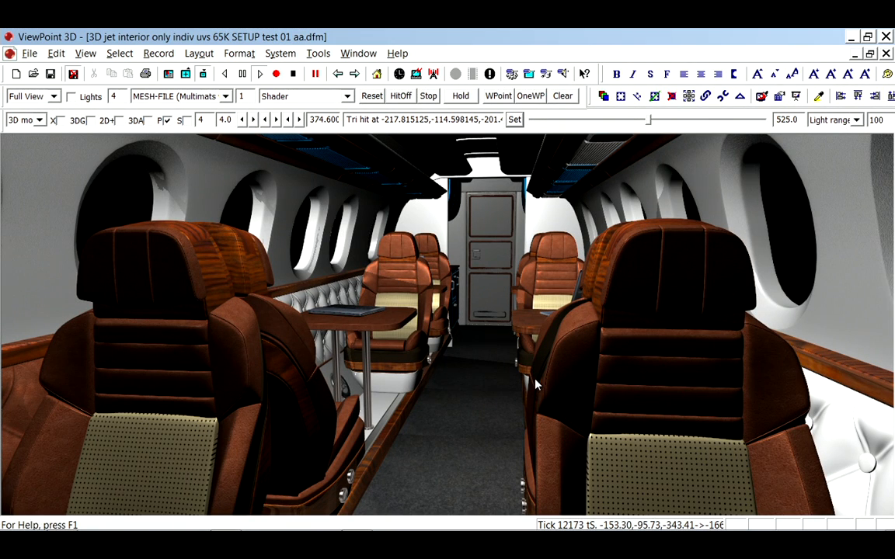
mouse_move(496, 356)
mouse_down()
mouse_move(509, 333)
mouse_move(602, 295)
mouse_up()
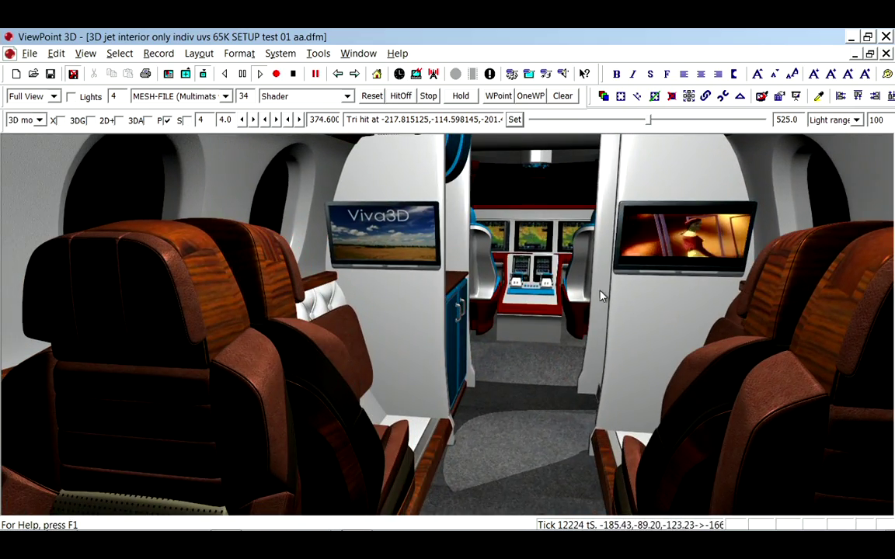
double_click(602, 295)
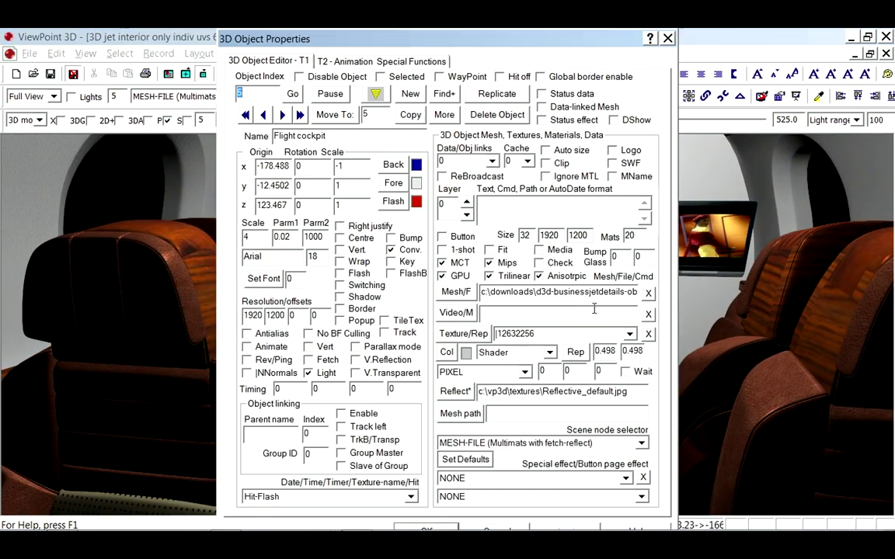
Step between the Interior light and Flight Deck text objects, then close the object properties
click(299, 115)
click(265, 115)
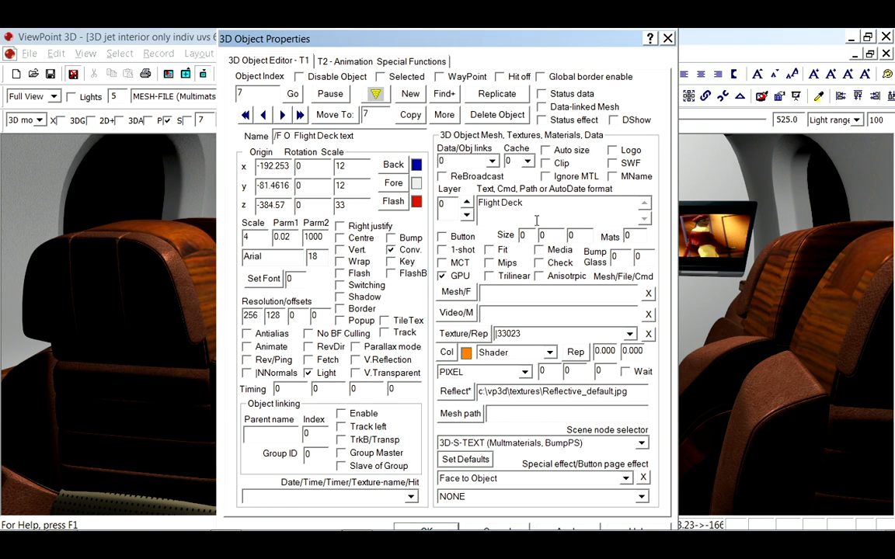
click(439, 528)
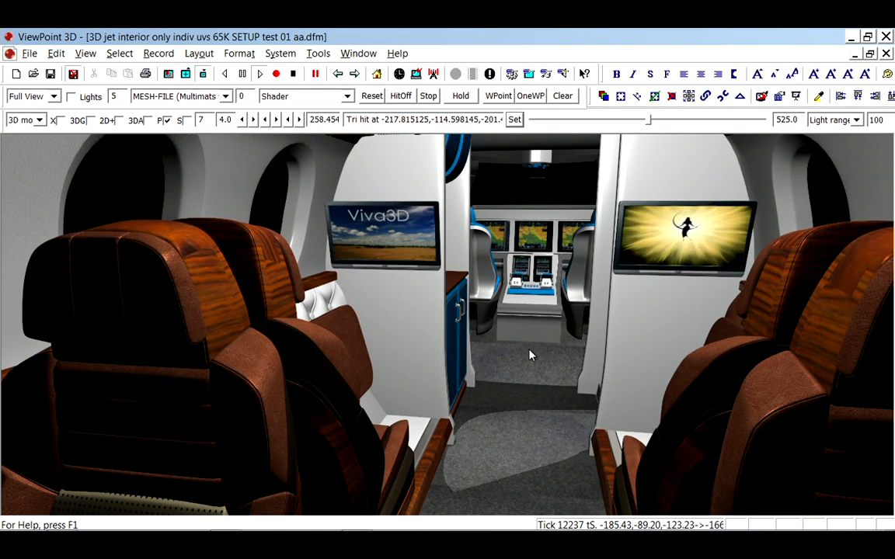
scroll(533, 353, up, 3)
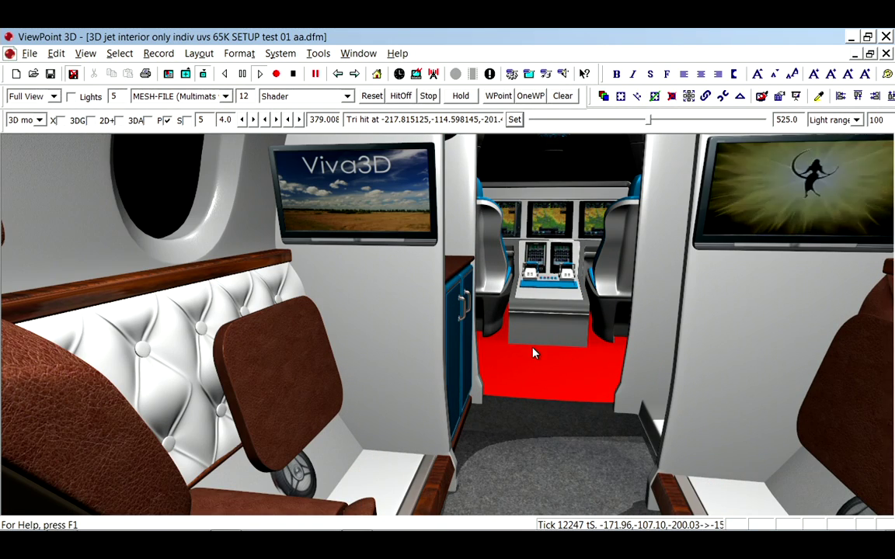
Set Light range to 10, frame the Flight Deck sign above the cockpit, and bring up the texture folder
click(857, 119)
click(880, 164)
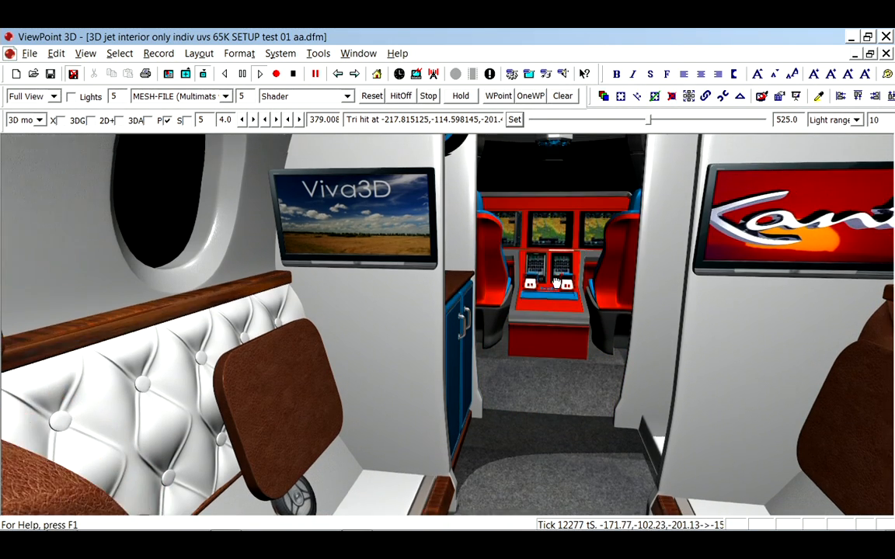
middle_drag(543, 327, 518, 373)
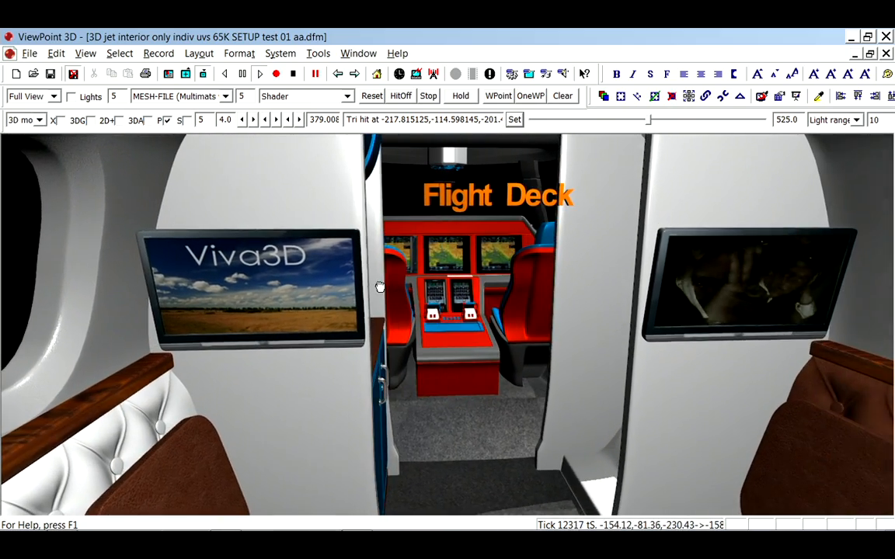
mouse_move(589, 320)
mouse_down()
mouse_move(425, 296)
mouse_move(574, 270)
mouse_move(550, 275)
mouse_up()
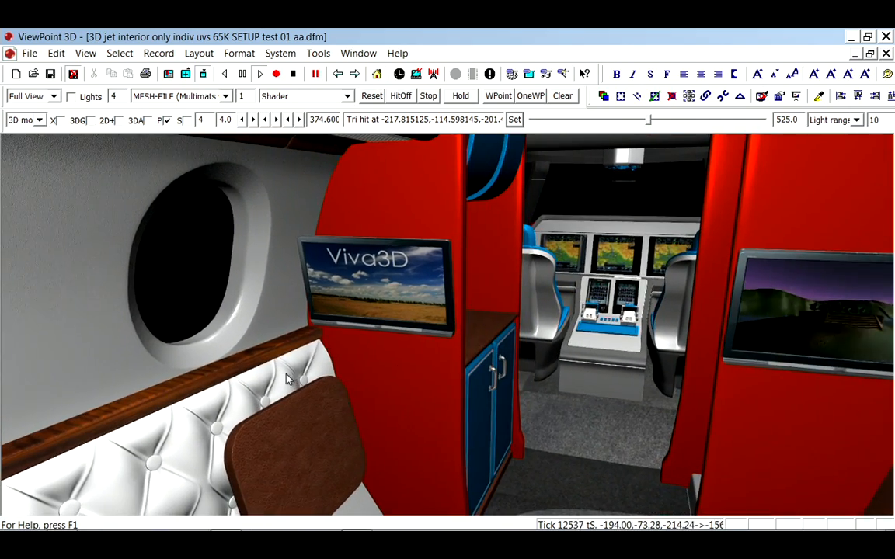
key(alt+Tab)
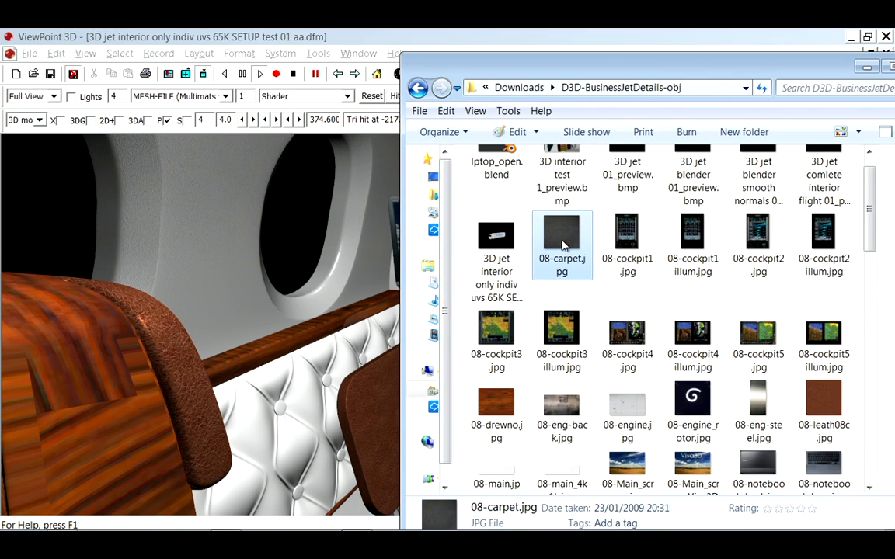
drag(873, 241, 879, 264)
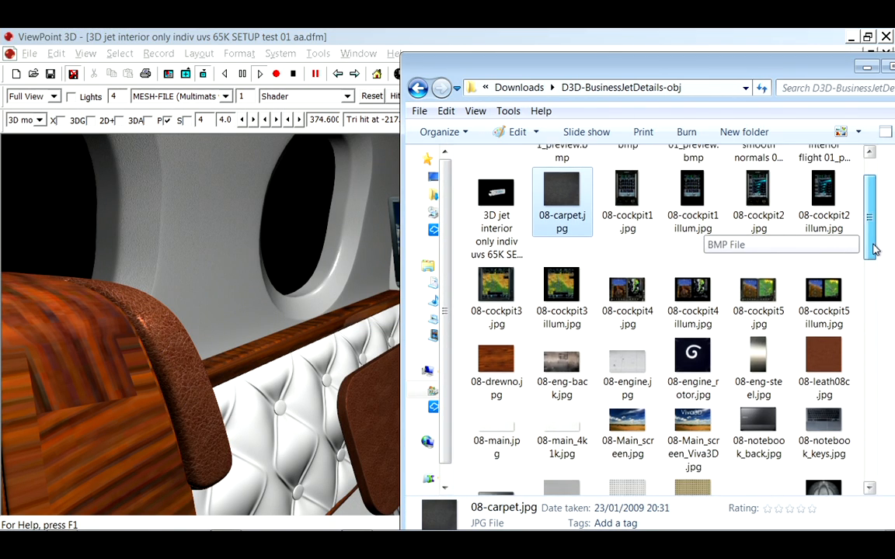
Drop the 08-leath08c.jpg brown leather texture onto the white quilted side bench
click(825, 285)
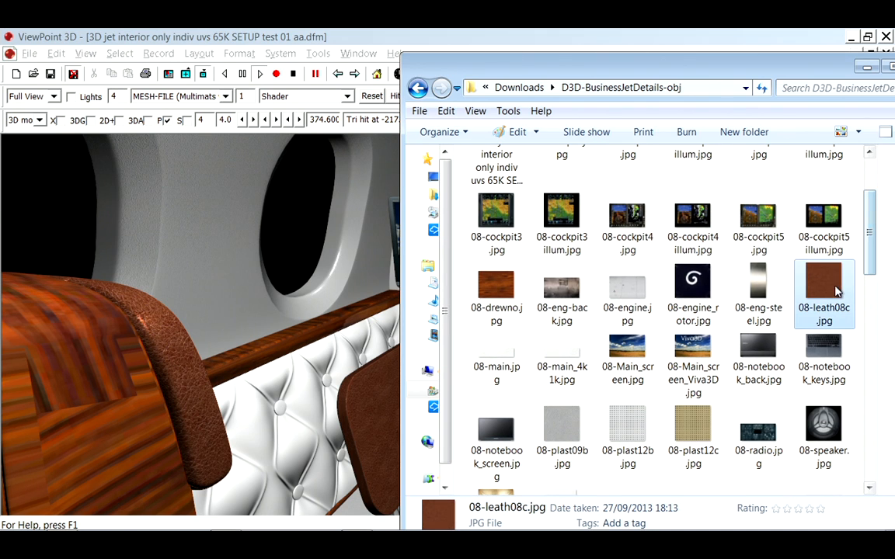
drag(825, 283, 268, 398)
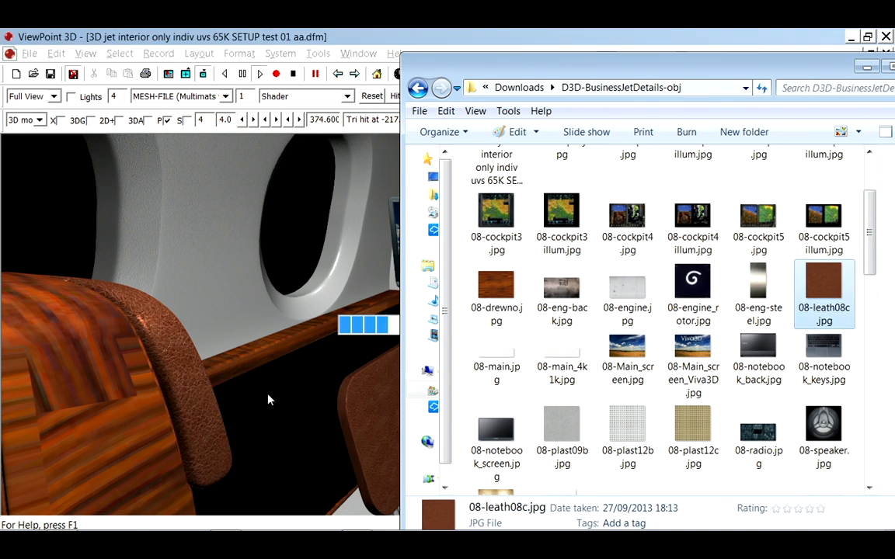
click(367, 403)
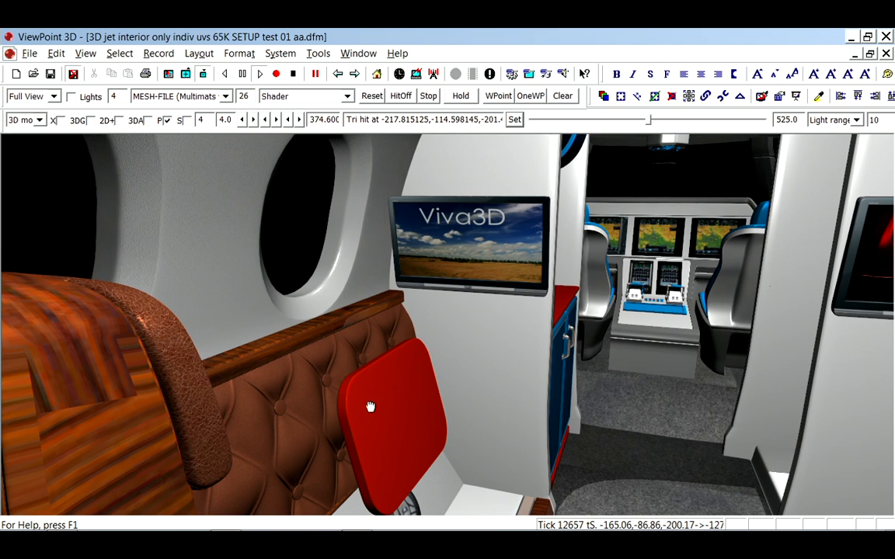
Drop the 08-drewno.jpg wood grain onto the small panel beside the bench and check the result
key(alt+Tab)
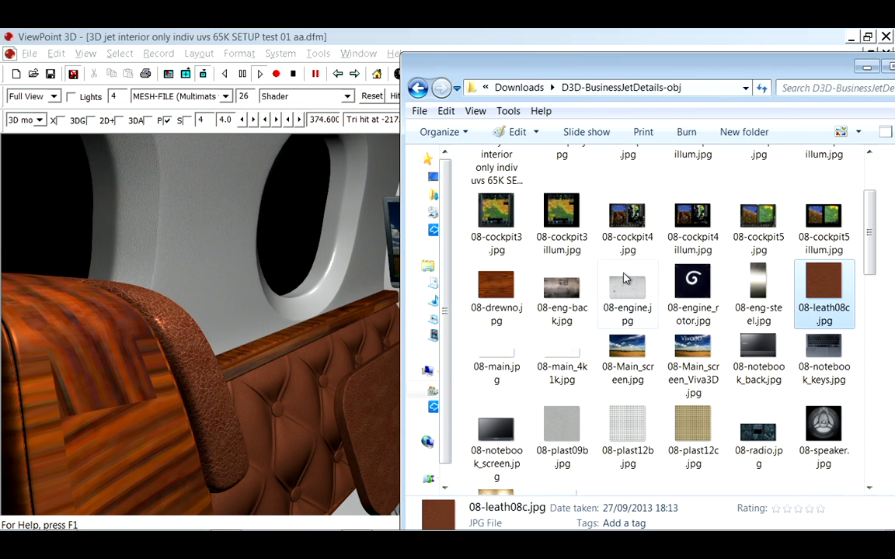
drag(497, 286, 381, 426)
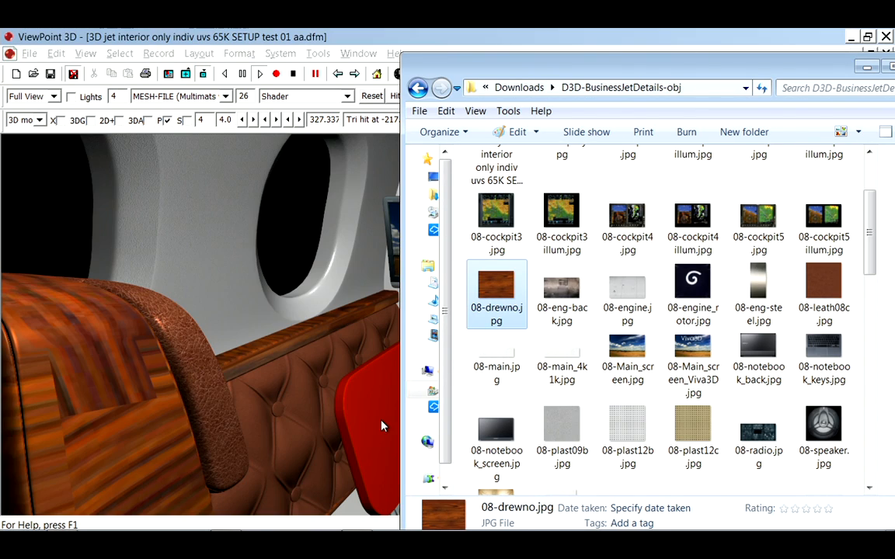
click(328, 445)
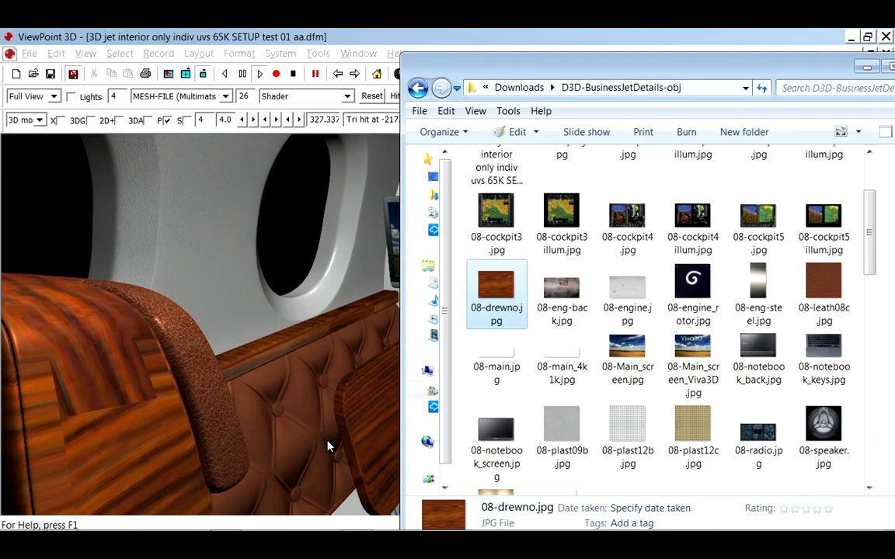
mouse_move(329, 445)
mouse_down()
mouse_move(806, 387)
mouse_move(637, 386)
mouse_move(501, 341)
mouse_up()
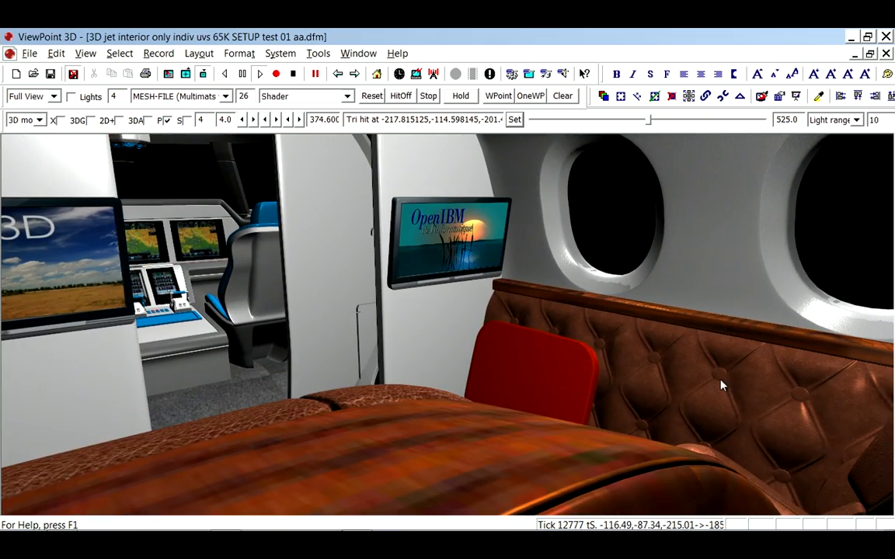
Fly toward the rear seating area, selecting the rear door and right-hand table, then deselect
drag(679, 379, 482, 351)
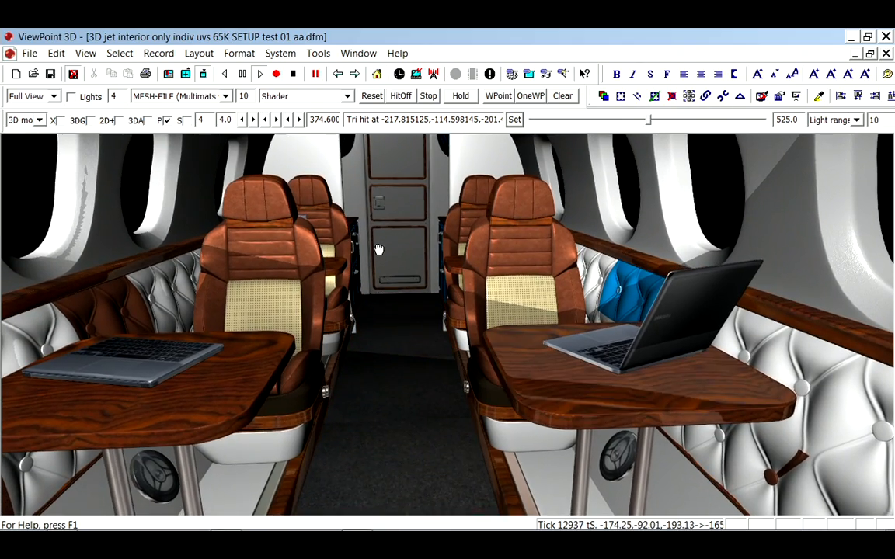
mouse_move(387, 217)
mouse_down()
mouse_move(508, 280)
mouse_move(461, 269)
mouse_up()
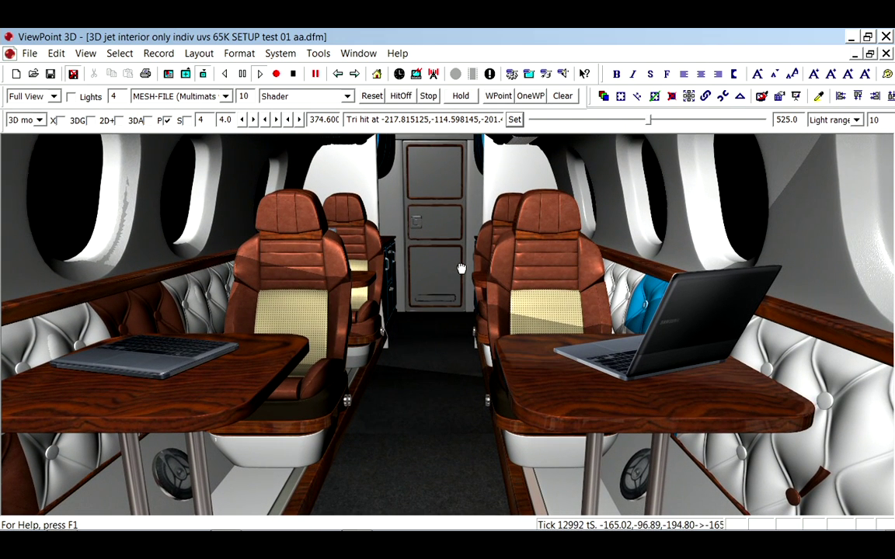
click(461, 270)
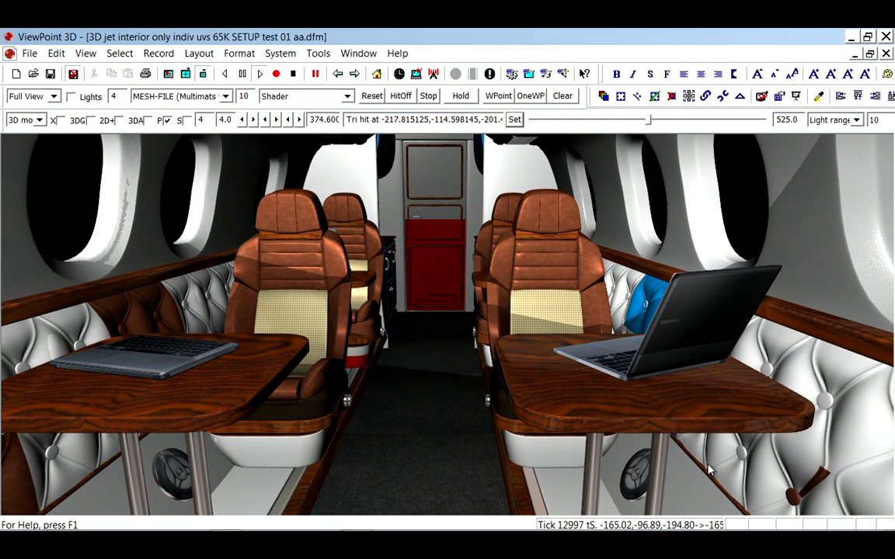
click(609, 409)
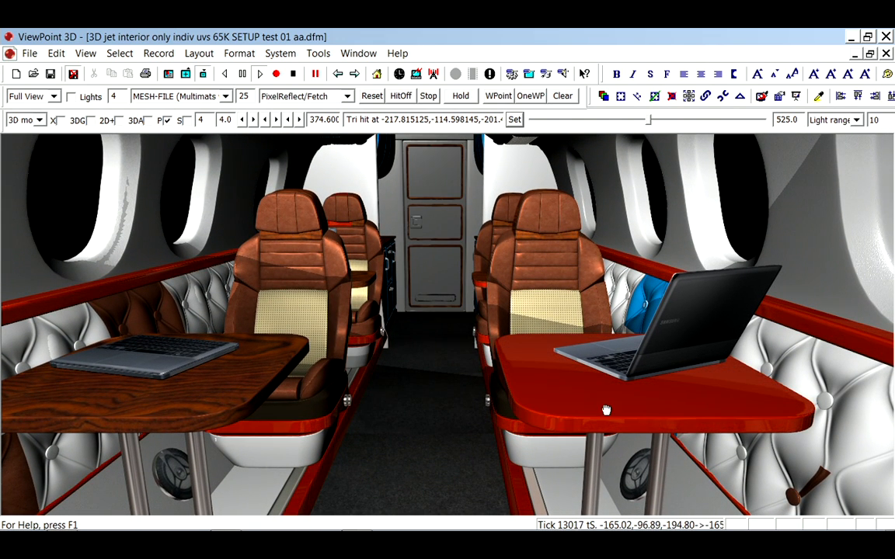
key(Escape)
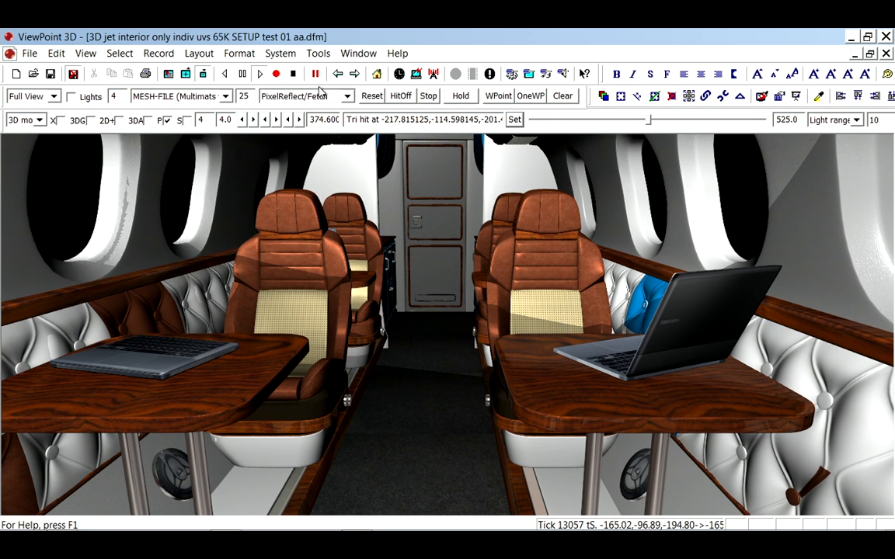
Turn along the right side wall and reposition the laptop on its table
drag(524, 377, 481, 305)
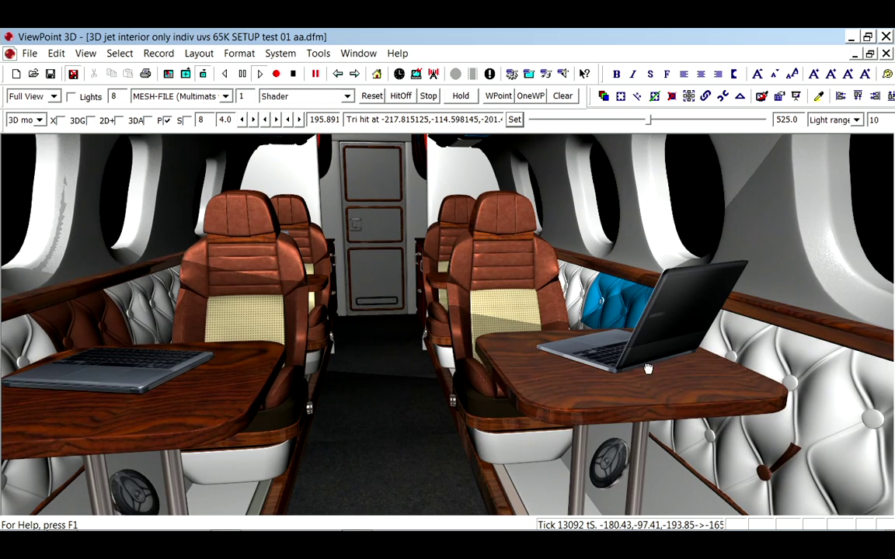
drag(648, 369, 587, 336)
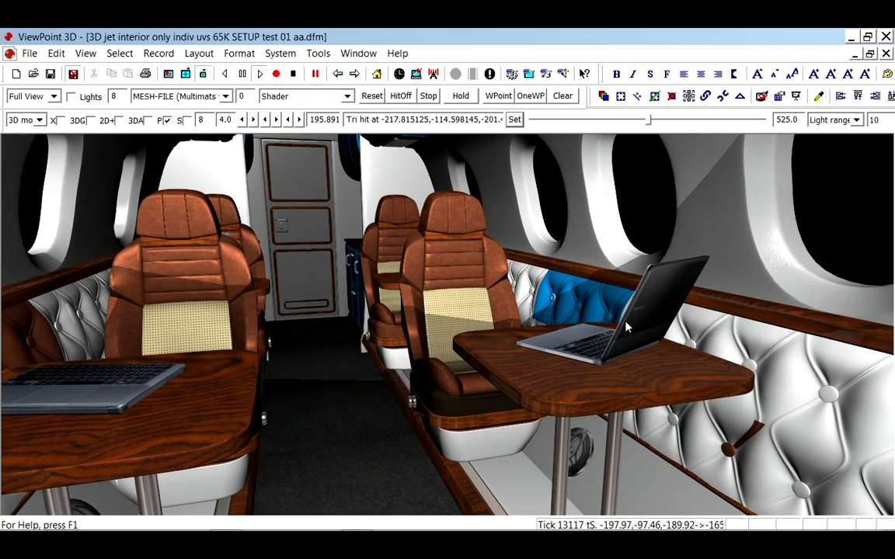
mouse_move(626, 326)
mouse_down()
mouse_move(611, 357)
mouse_move(425, 347)
mouse_move(371, 301)
mouse_up()
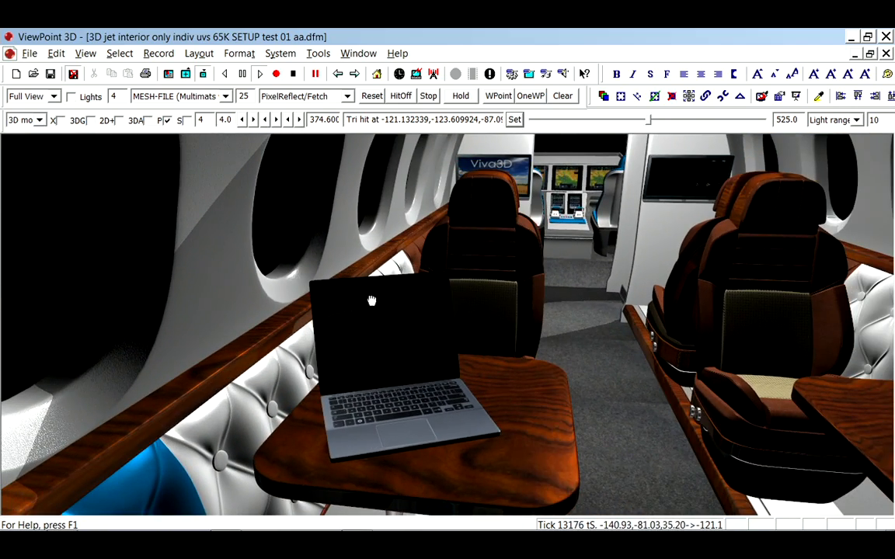
mouse_move(393, 340)
mouse_down()
mouse_move(715, 283)
mouse_move(417, 334)
mouse_up()
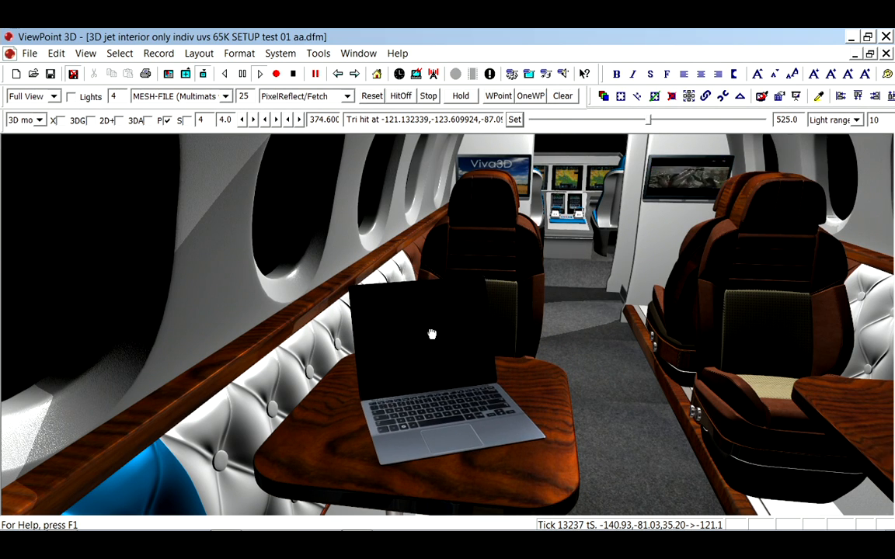
Jump through camera viewpoints with Page Down while flying through the cabin
key(Page_Down)
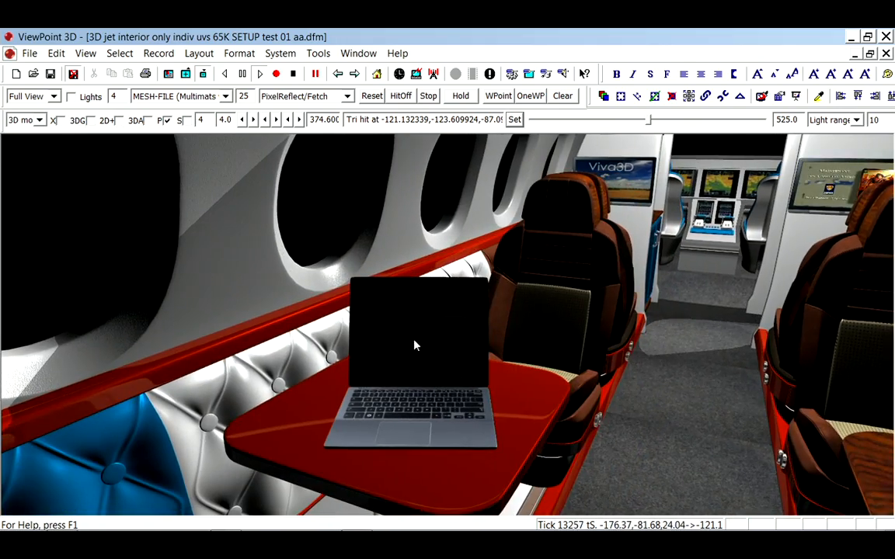
key(Page_Down)
mouse_move(336, 330)
mouse_down()
mouse_move(369, 338)
mouse_move(309, 312)
mouse_move(265, 313)
mouse_move(432, 316)
mouse_up()
key(Page_Down)
key(Page_Down)
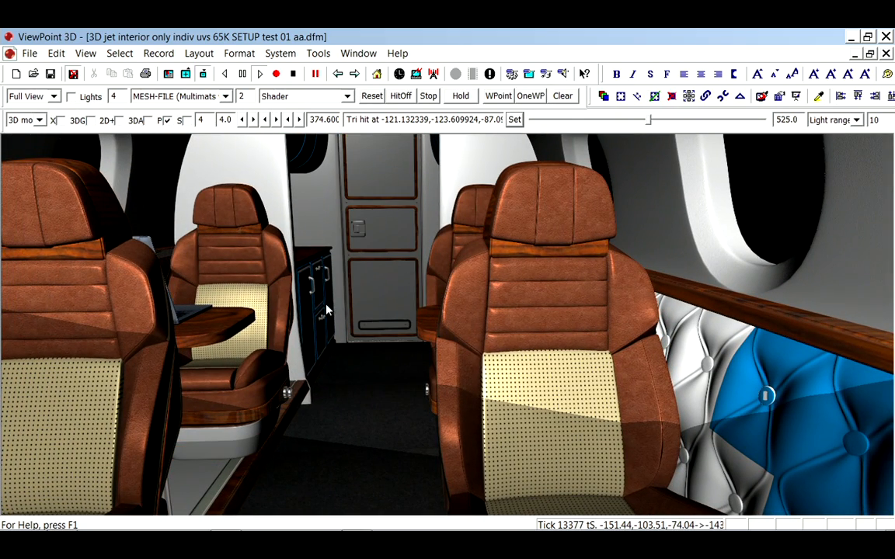
Place the texture folder on the left half and attempt to drop the leather image onto a seat
drag(326, 309, 371, 314)
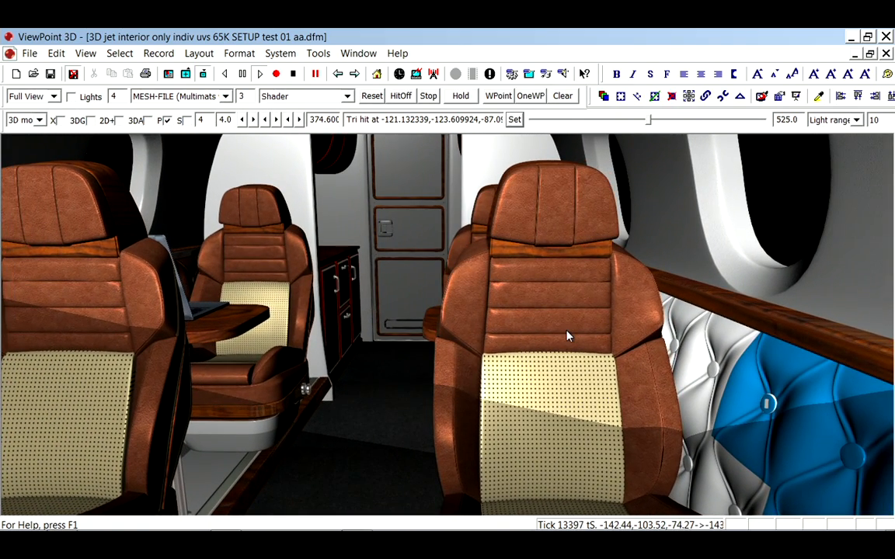
key(alt+Tab)
mouse_move(683, 78)
mouse_down()
mouse_move(242, 92)
mouse_move(184, 50)
mouse_up()
drag(305, 268, 664, 322)
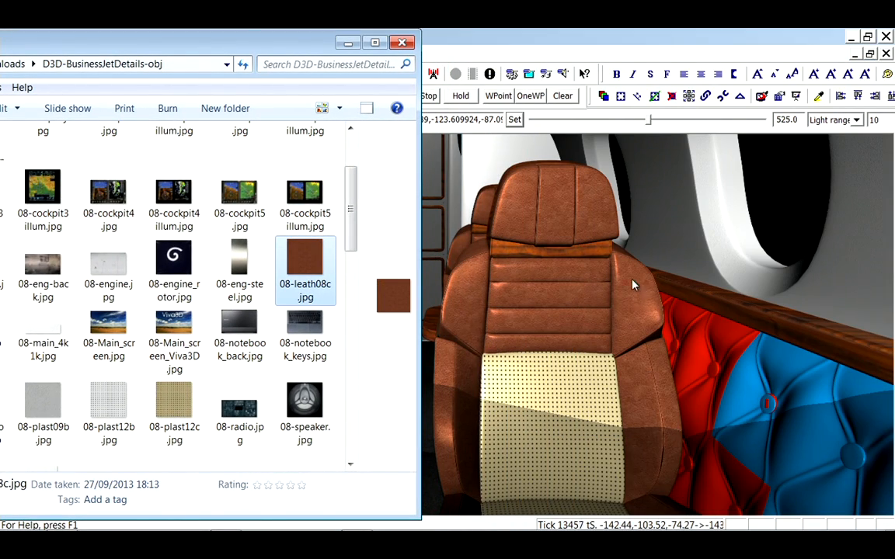
click(476, 40)
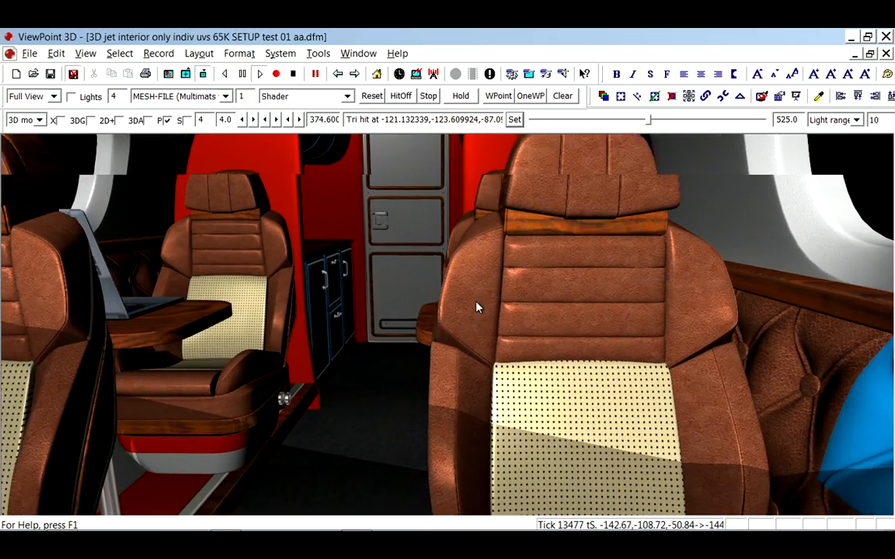
drag(428, 271, 120, 305)
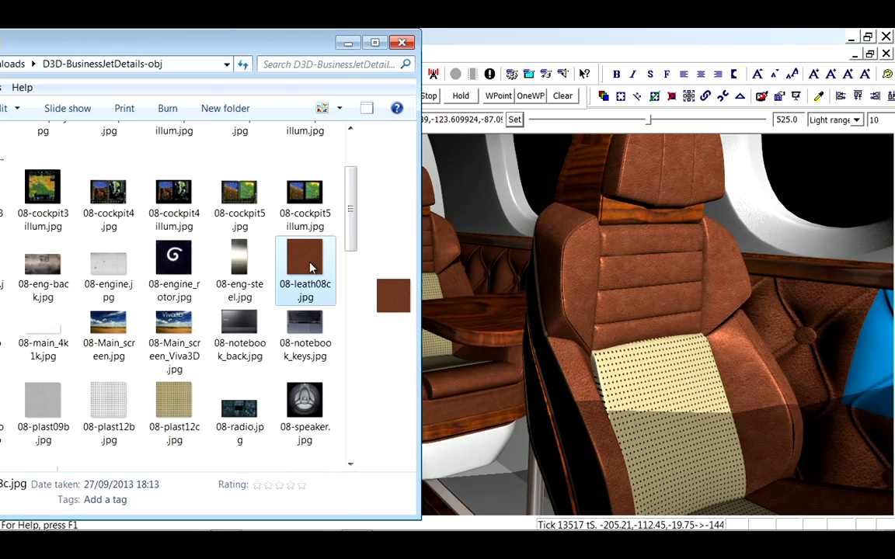
Drop the 08-leath08c.jpg leather texture onto the cabin furnishing
drag(309, 266, 765, 351)
drag(851, 350, 852, 349)
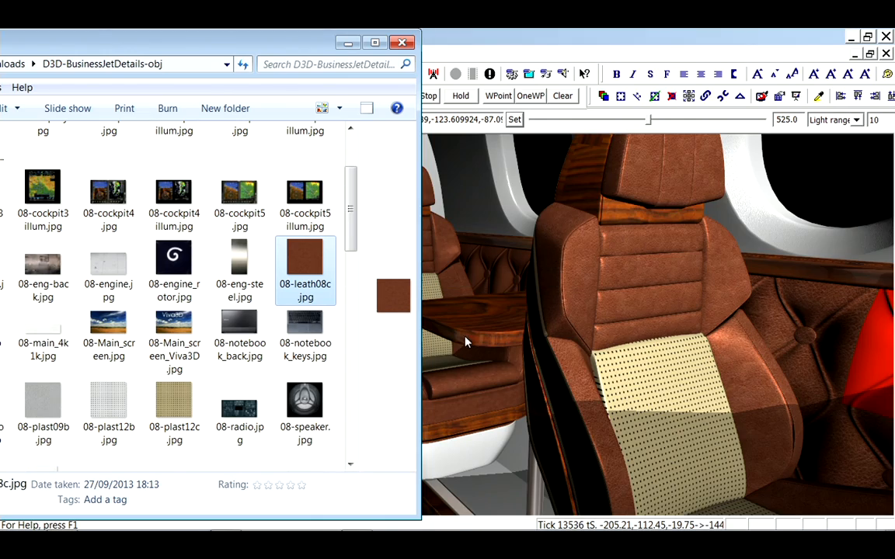
click(472, 344)
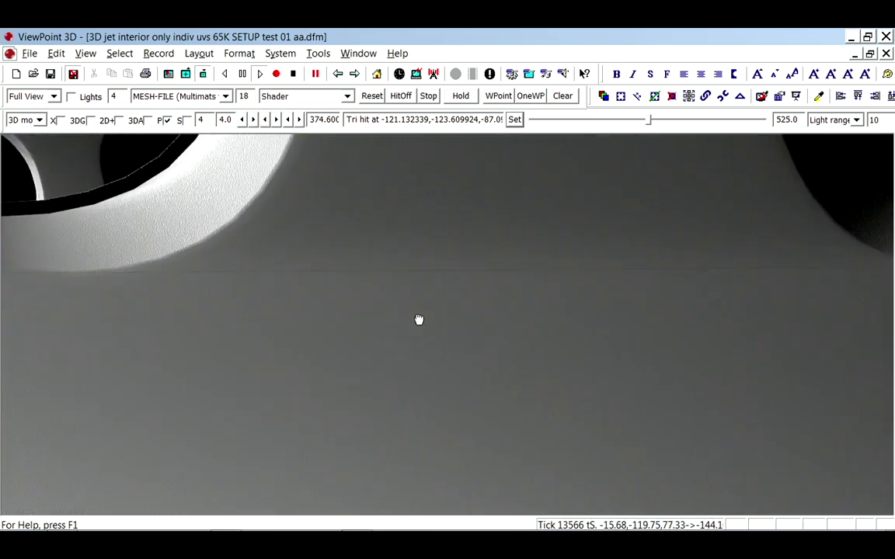
Fly forward down the aisle toward the cockpit, framing the seats and tables
drag(418, 320, 658, 331)
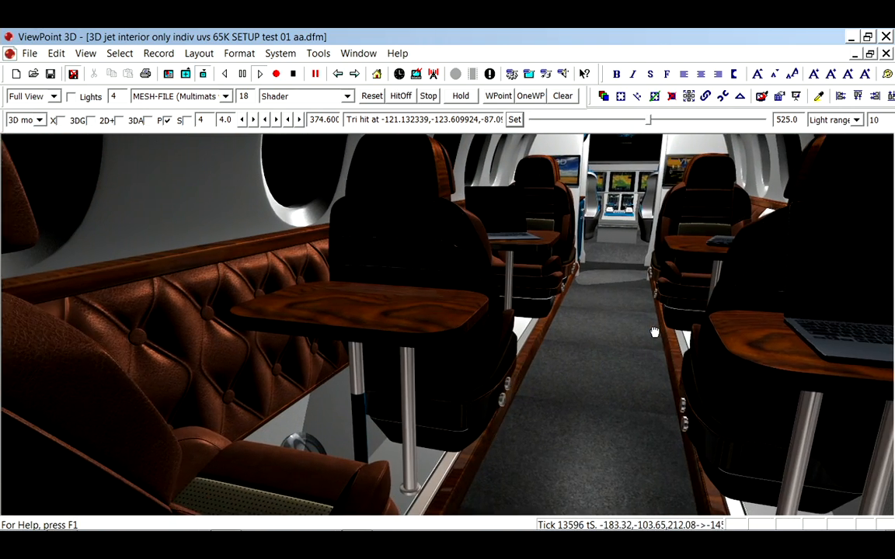
drag(659, 331, 477, 373)
click(580, 364)
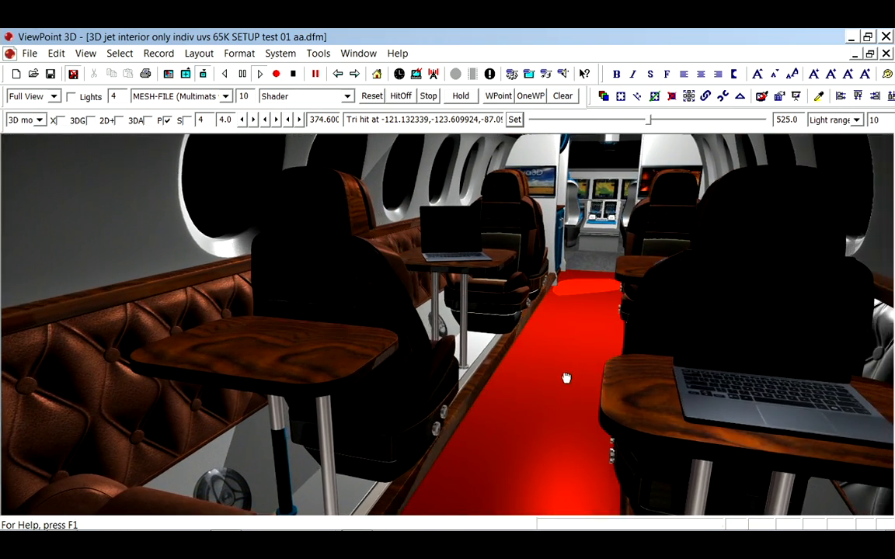
drag(579, 363, 452, 375)
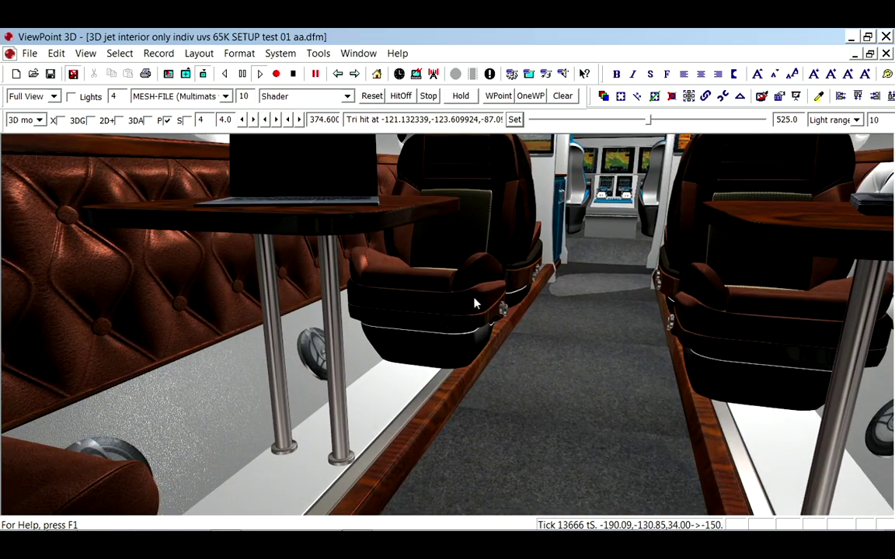
drag(474, 304, 476, 396)
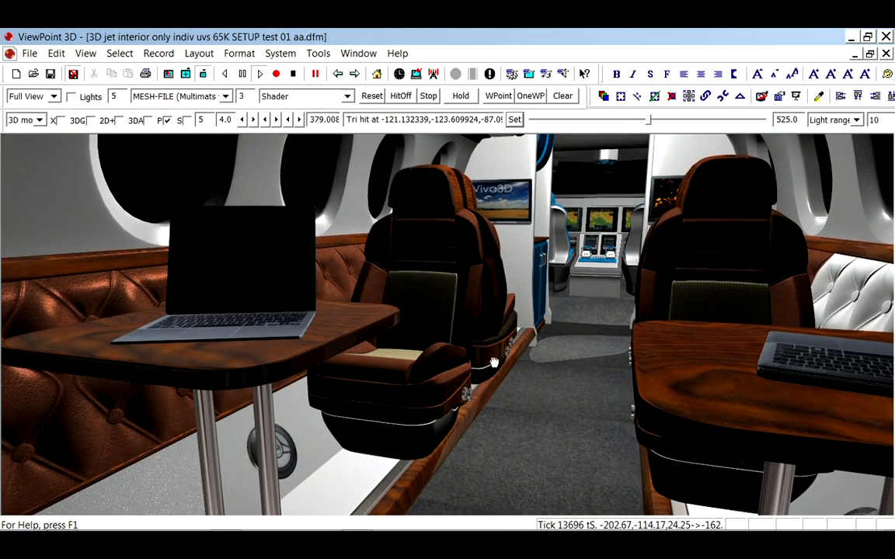
With Light range 100, raise a scene light's level and set Global Ambient to 16, then return to meshes
click(72, 96)
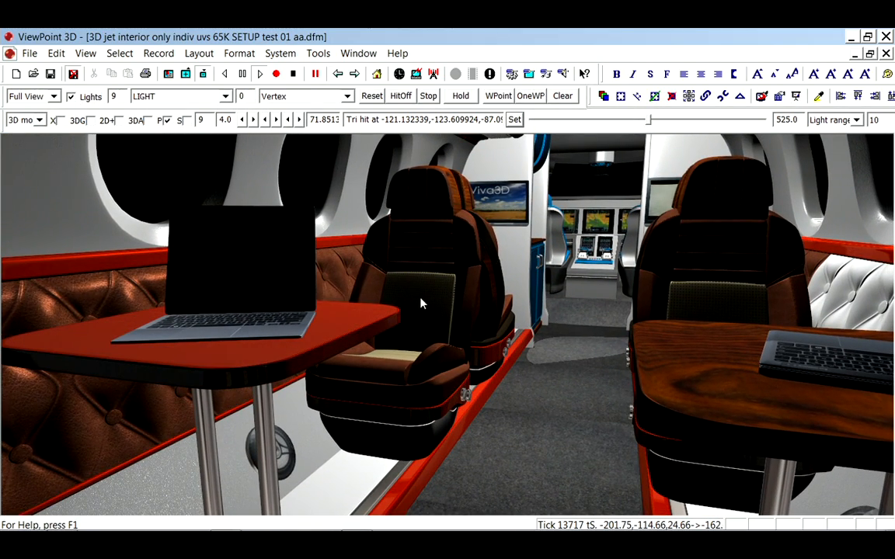
click(876, 120)
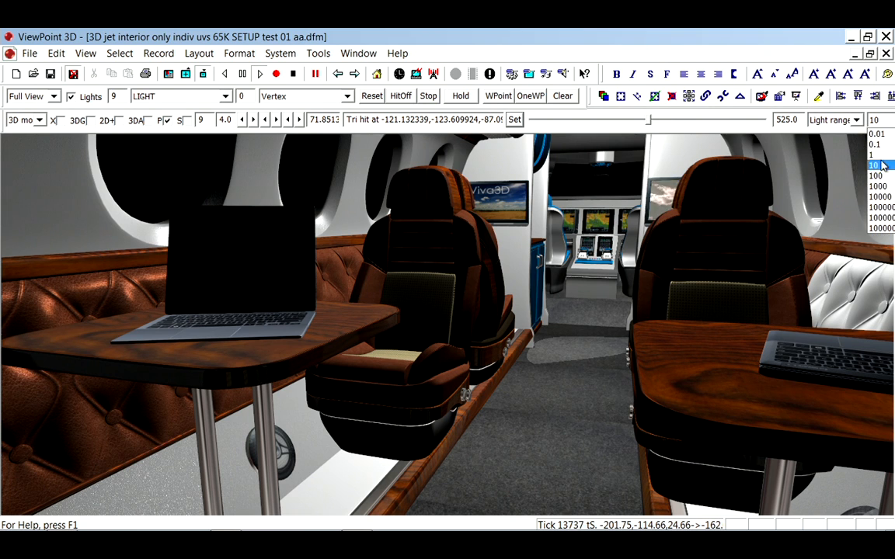
drag(650, 120, 746, 119)
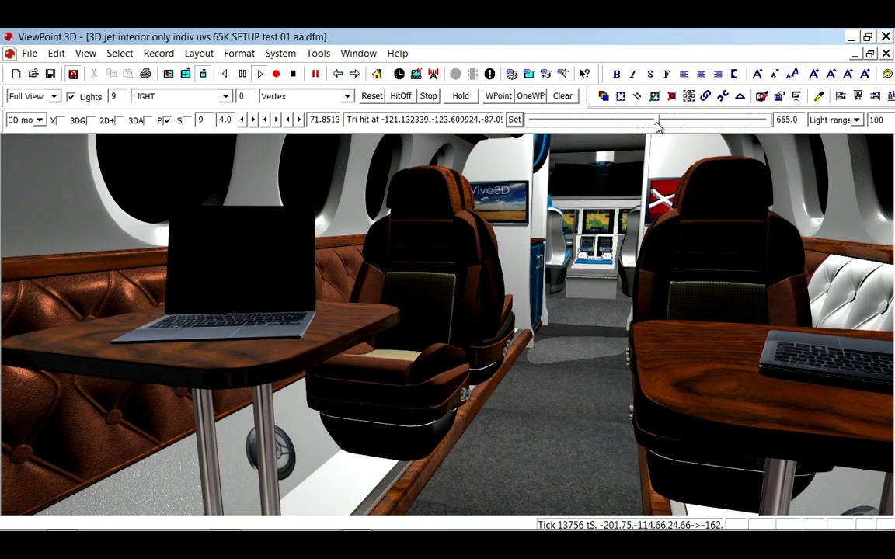
click(835, 120)
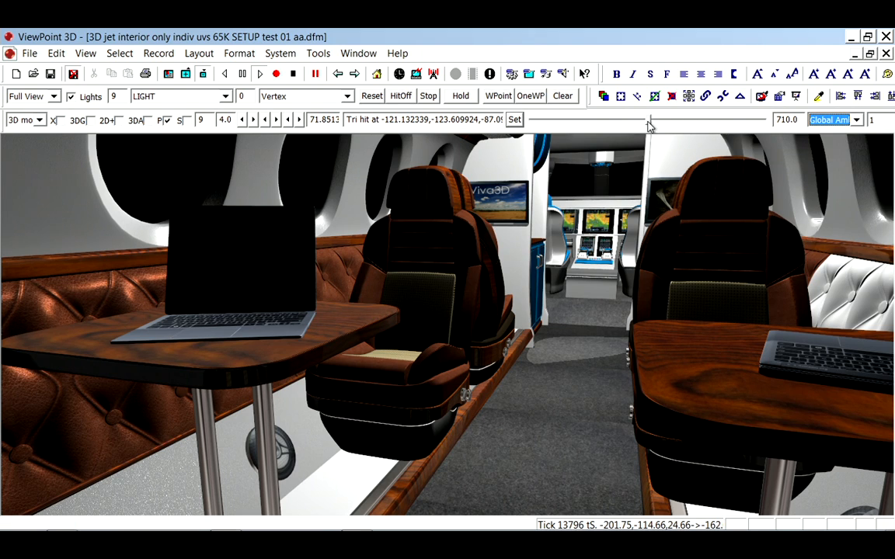
drag(650, 120, 660, 119)
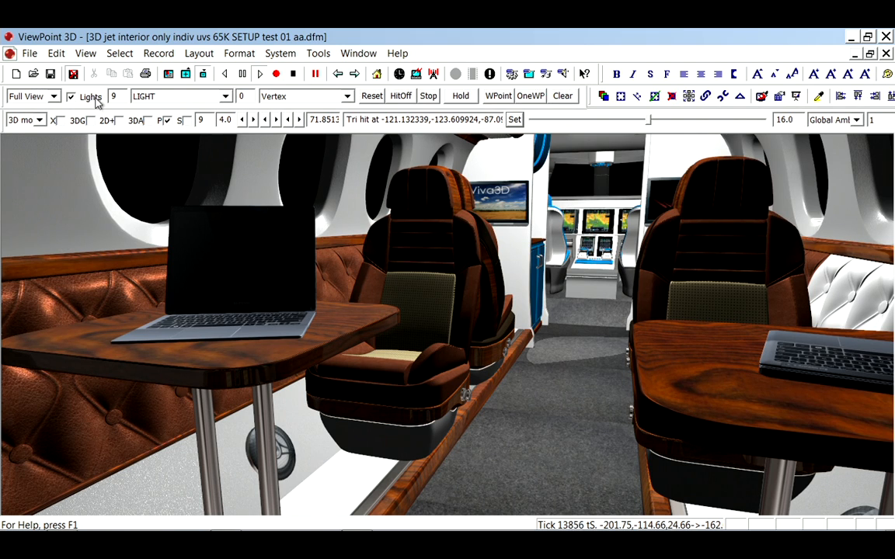
click(72, 96)
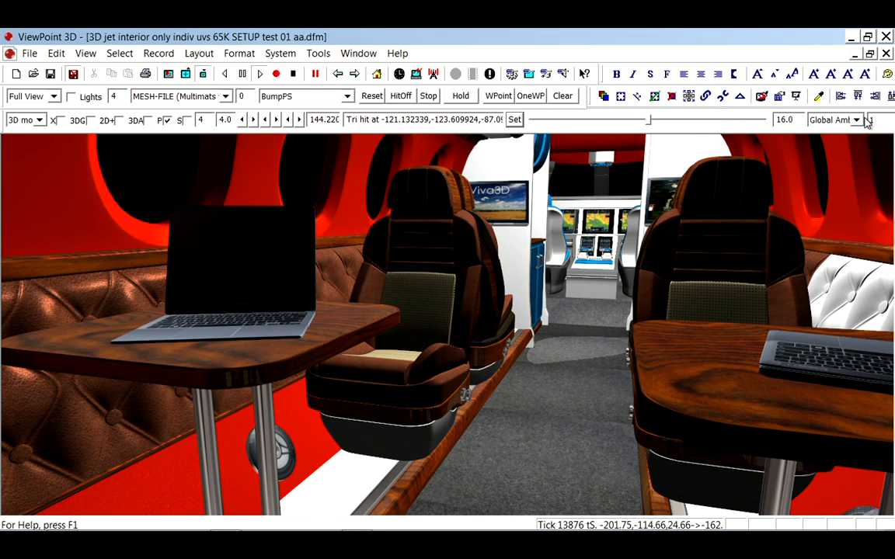
Raise the Emissive/A lighting level to brighten the cabin and face the view down the aisle
click(856, 120)
click(836, 166)
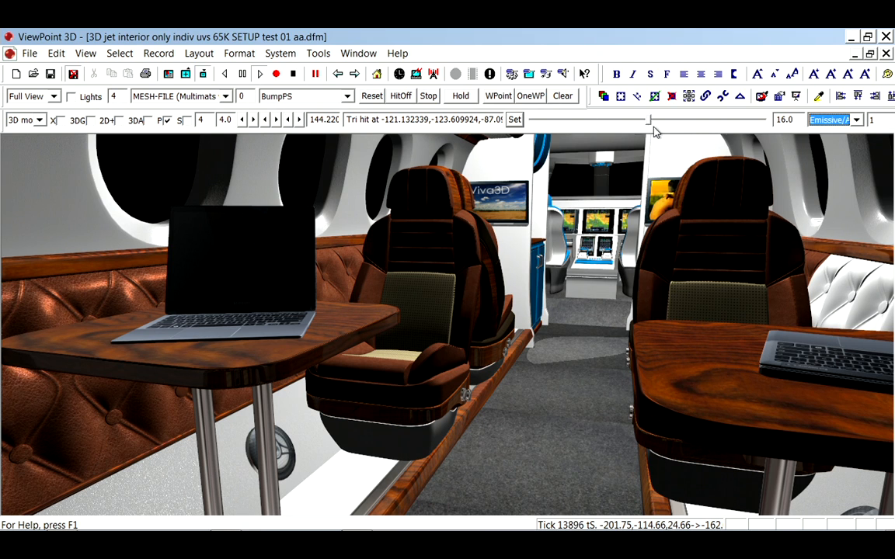
drag(650, 120, 744, 122)
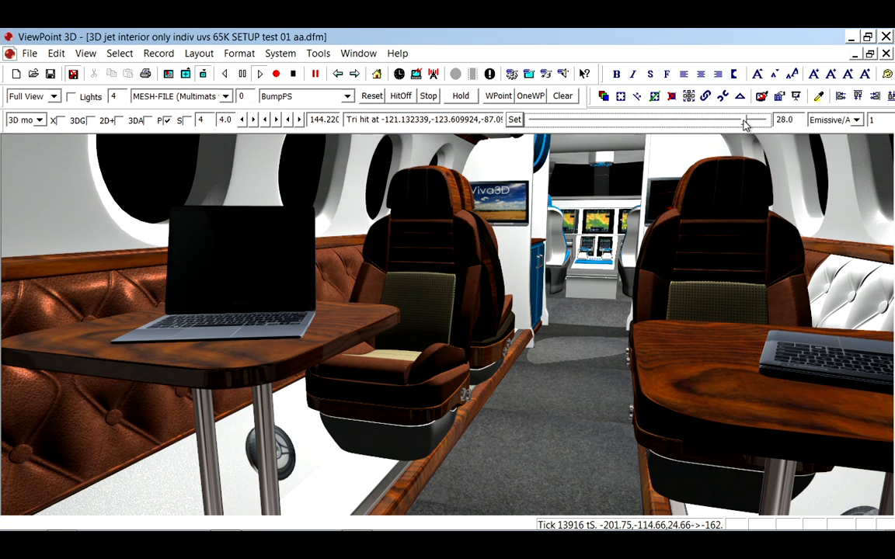
click(190, 311)
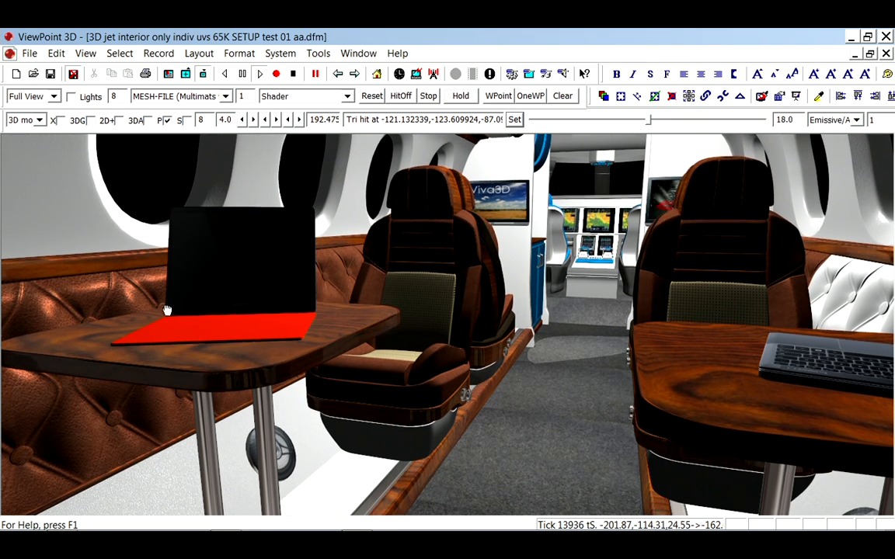
click(94, 326)
mouse_move(166, 310)
middle_down()
mouse_move(303, 416)
mouse_move(401, 393)
mouse_move(424, 373)
mouse_move(388, 365)
middle_up()
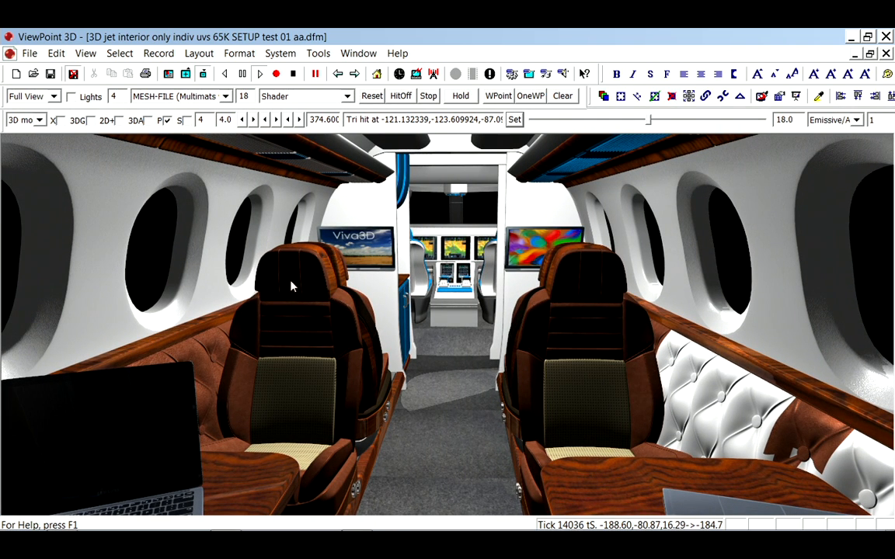
middle_drag(396, 310, 406, 309)
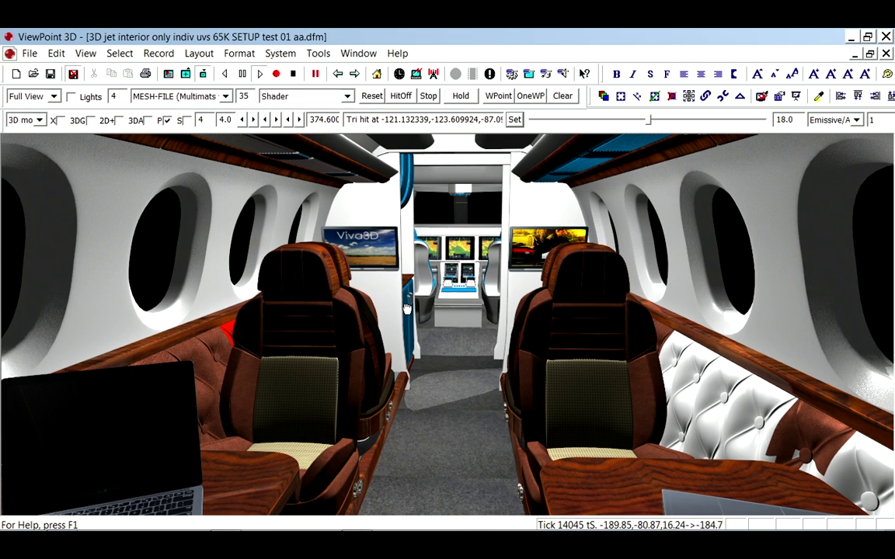
click(318, 301)
click(119, 120)
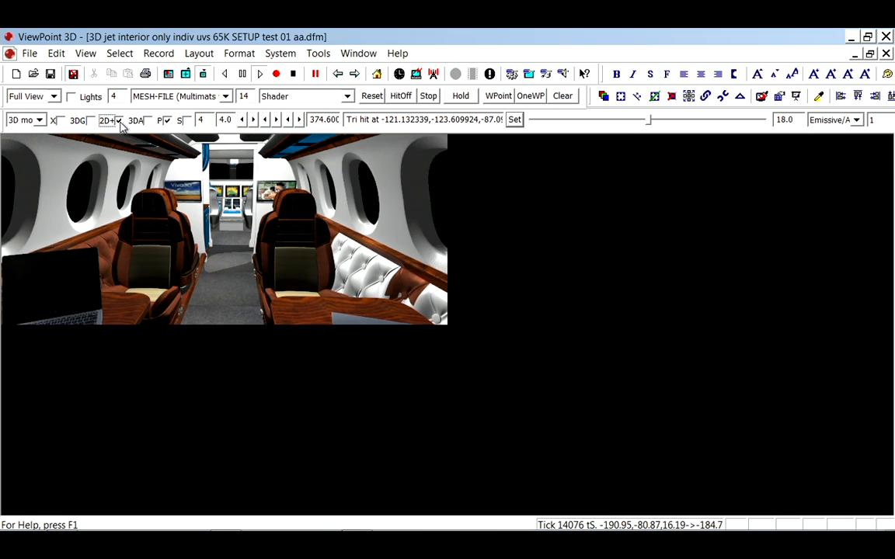
click(119, 121)
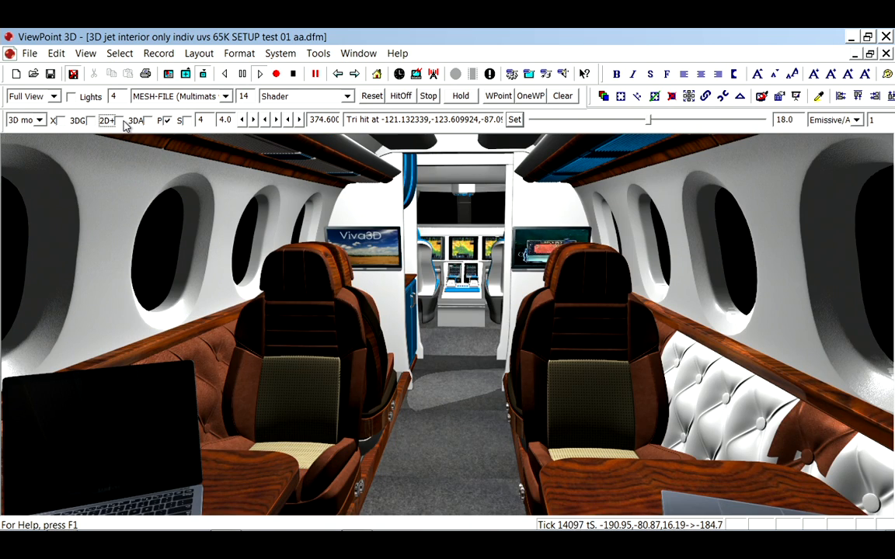
click(147, 121)
click(147, 121)
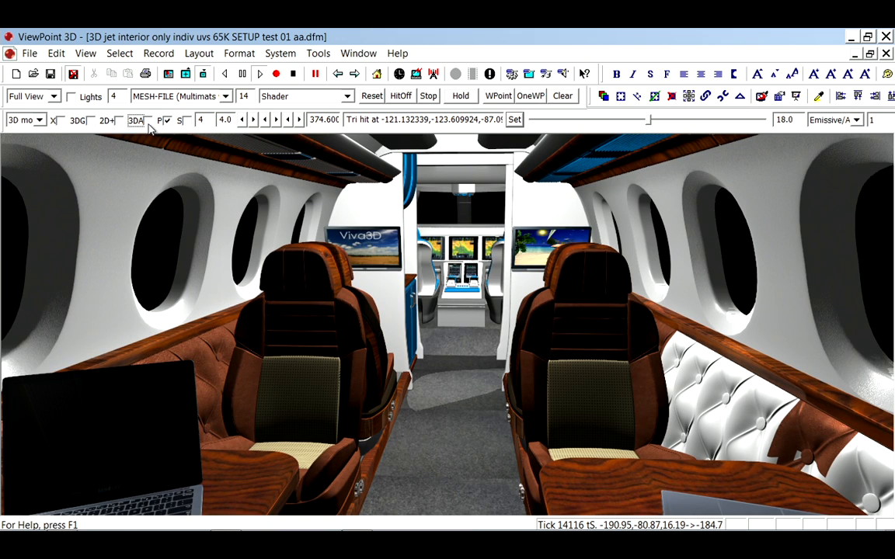
double_click(381, 259)
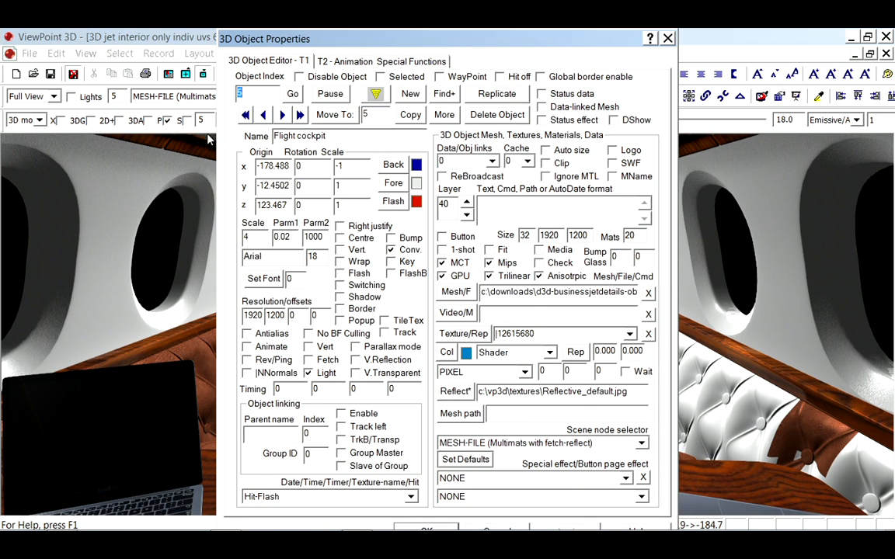
click(247, 114)
click(342, 61)
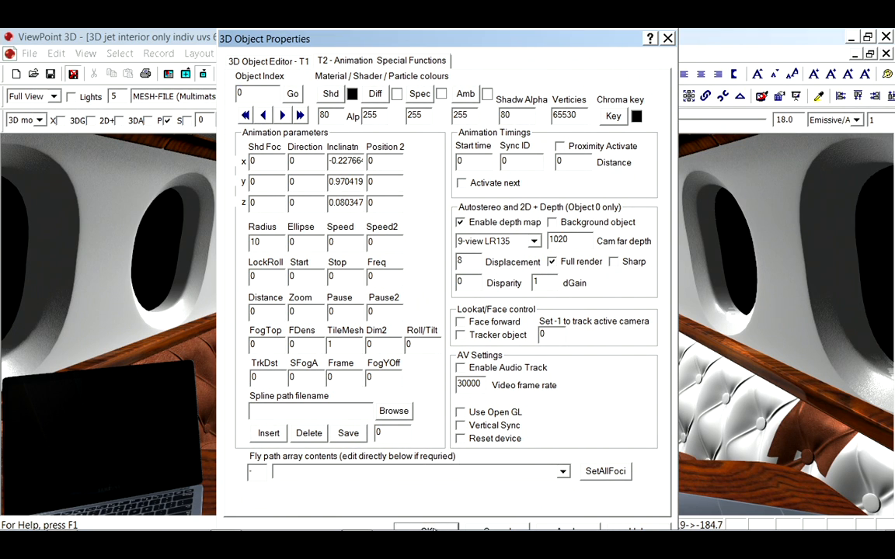
click(428, 528)
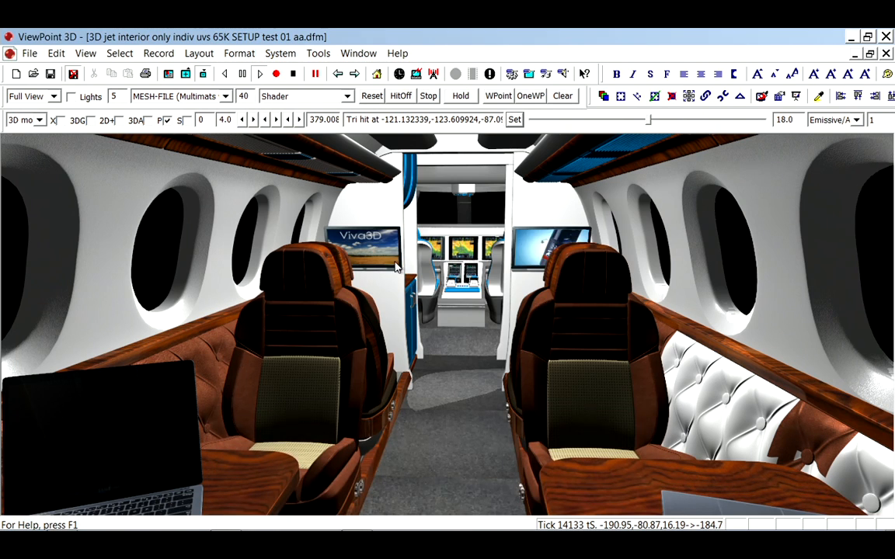
click(148, 120)
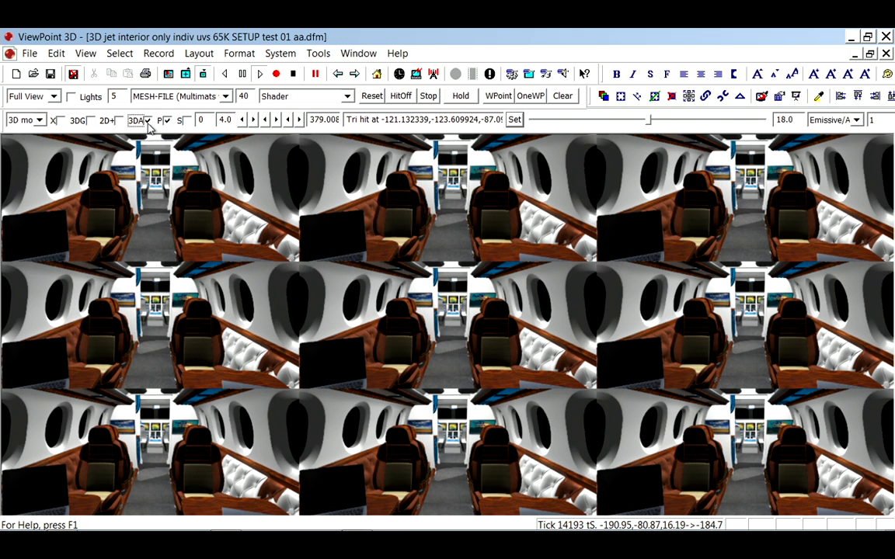
click(147, 120)
click(147, 120)
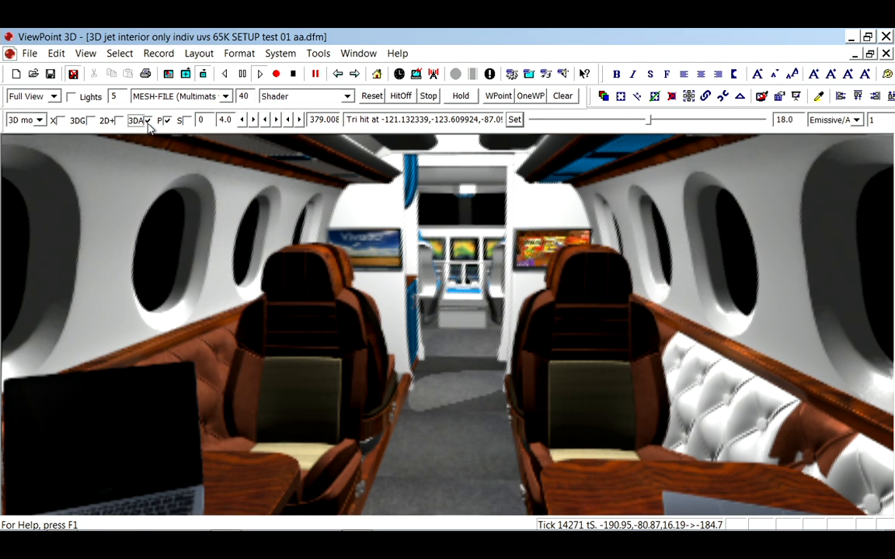
click(146, 121)
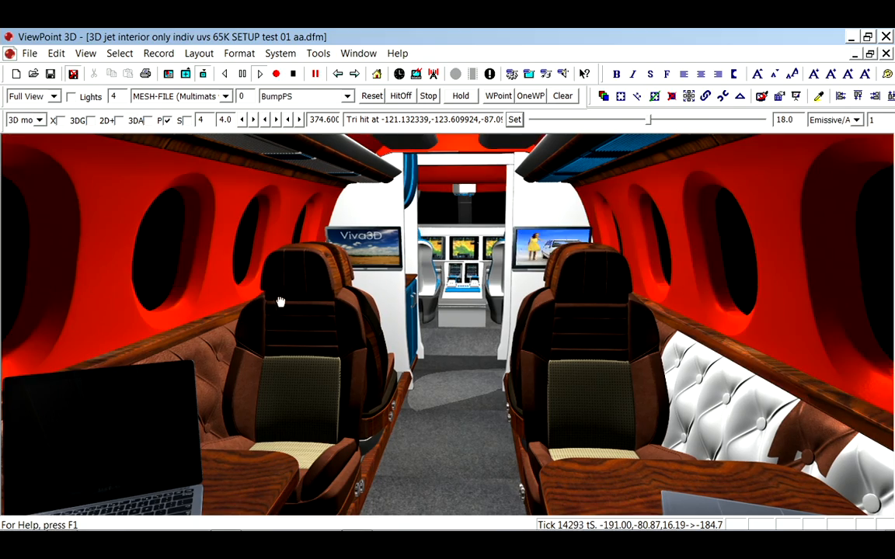
drag(386, 241, 655, 316)
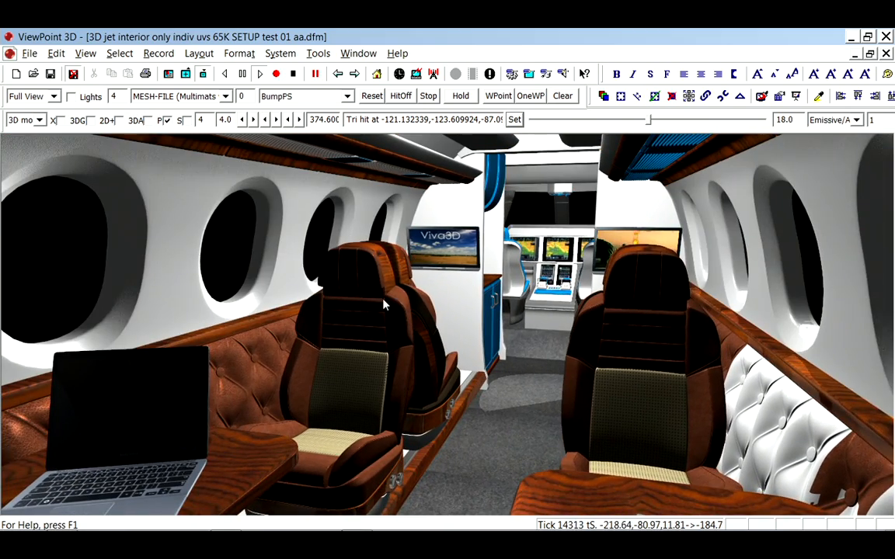
drag(344, 269, 419, 328)
drag(235, 292, 591, 239)
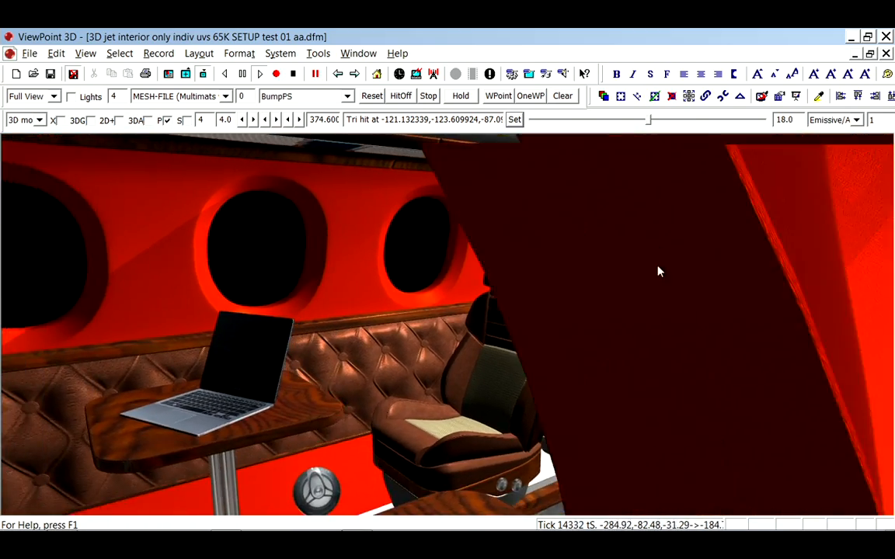